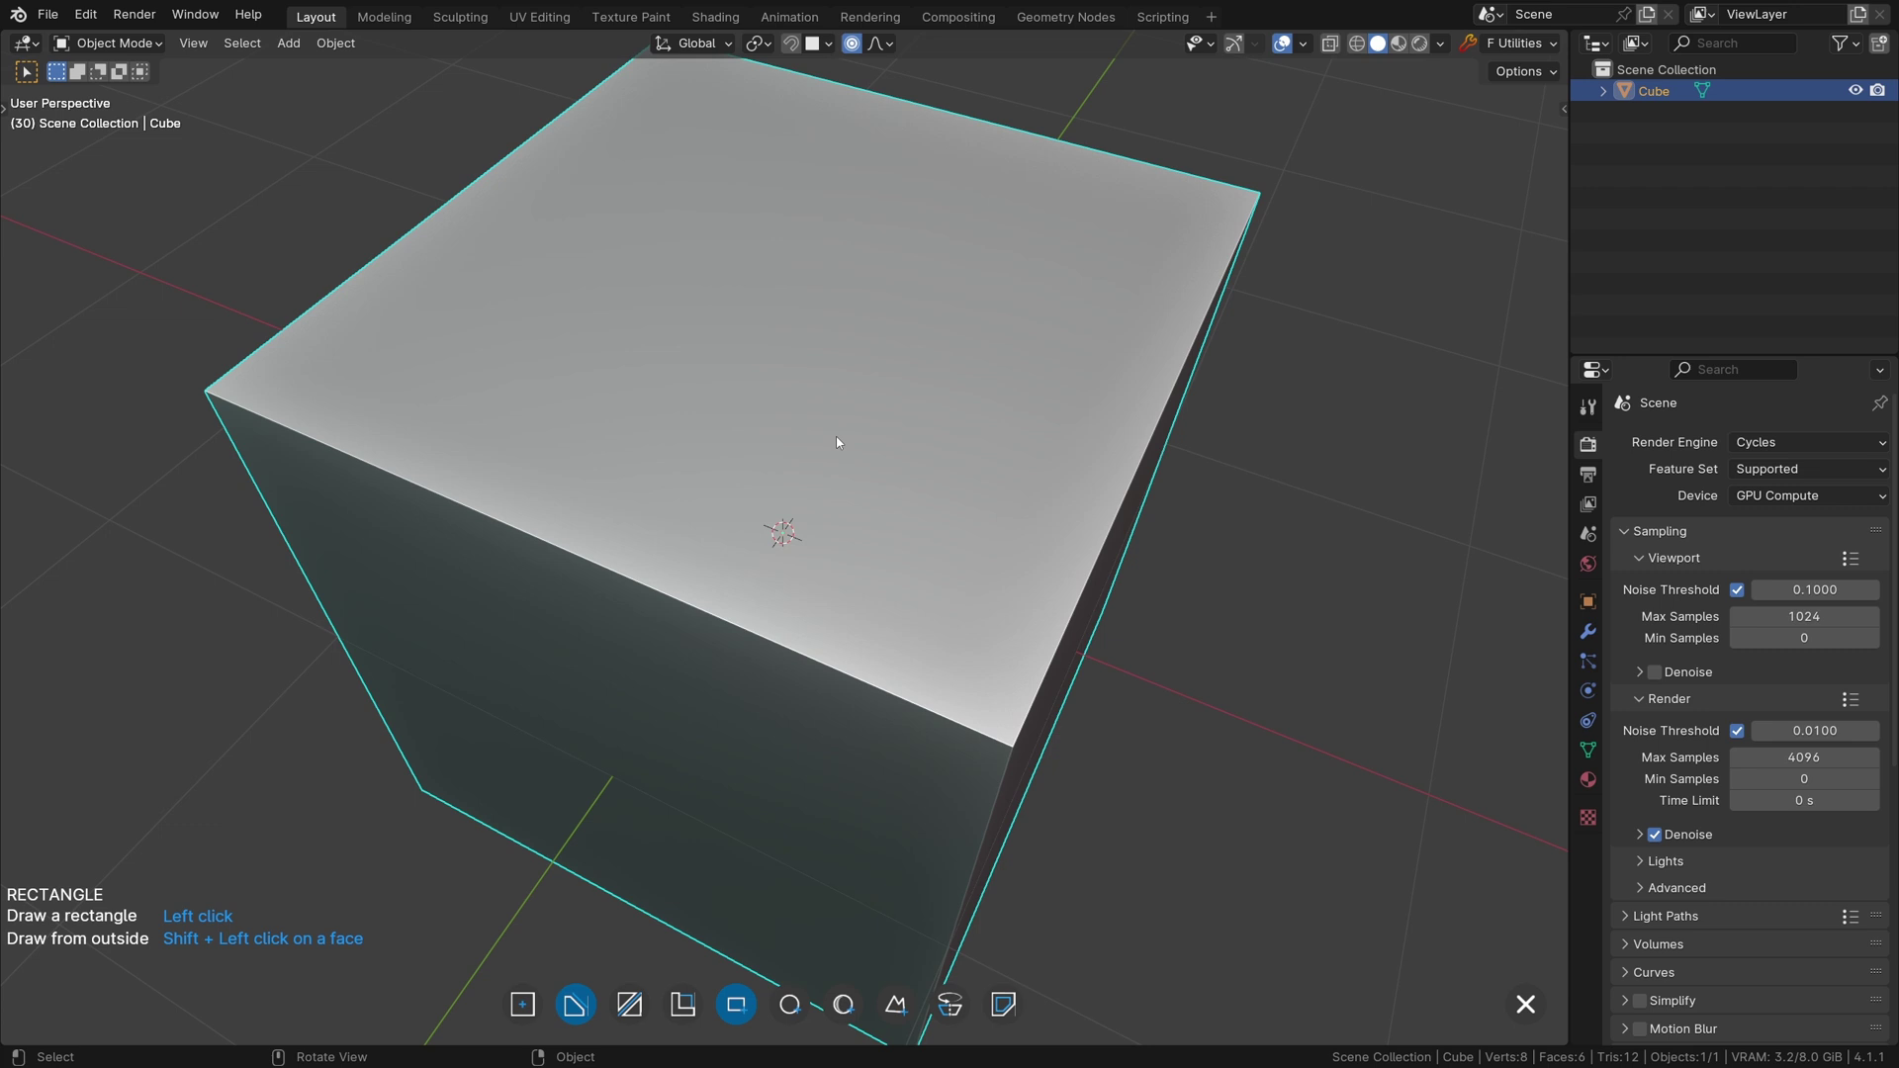
# - Draw a rectangular slot cutter on the cube's top with rounded corners and tapered walls
pyautogui.click(811, 454)
pyautogui.click(870, 439)
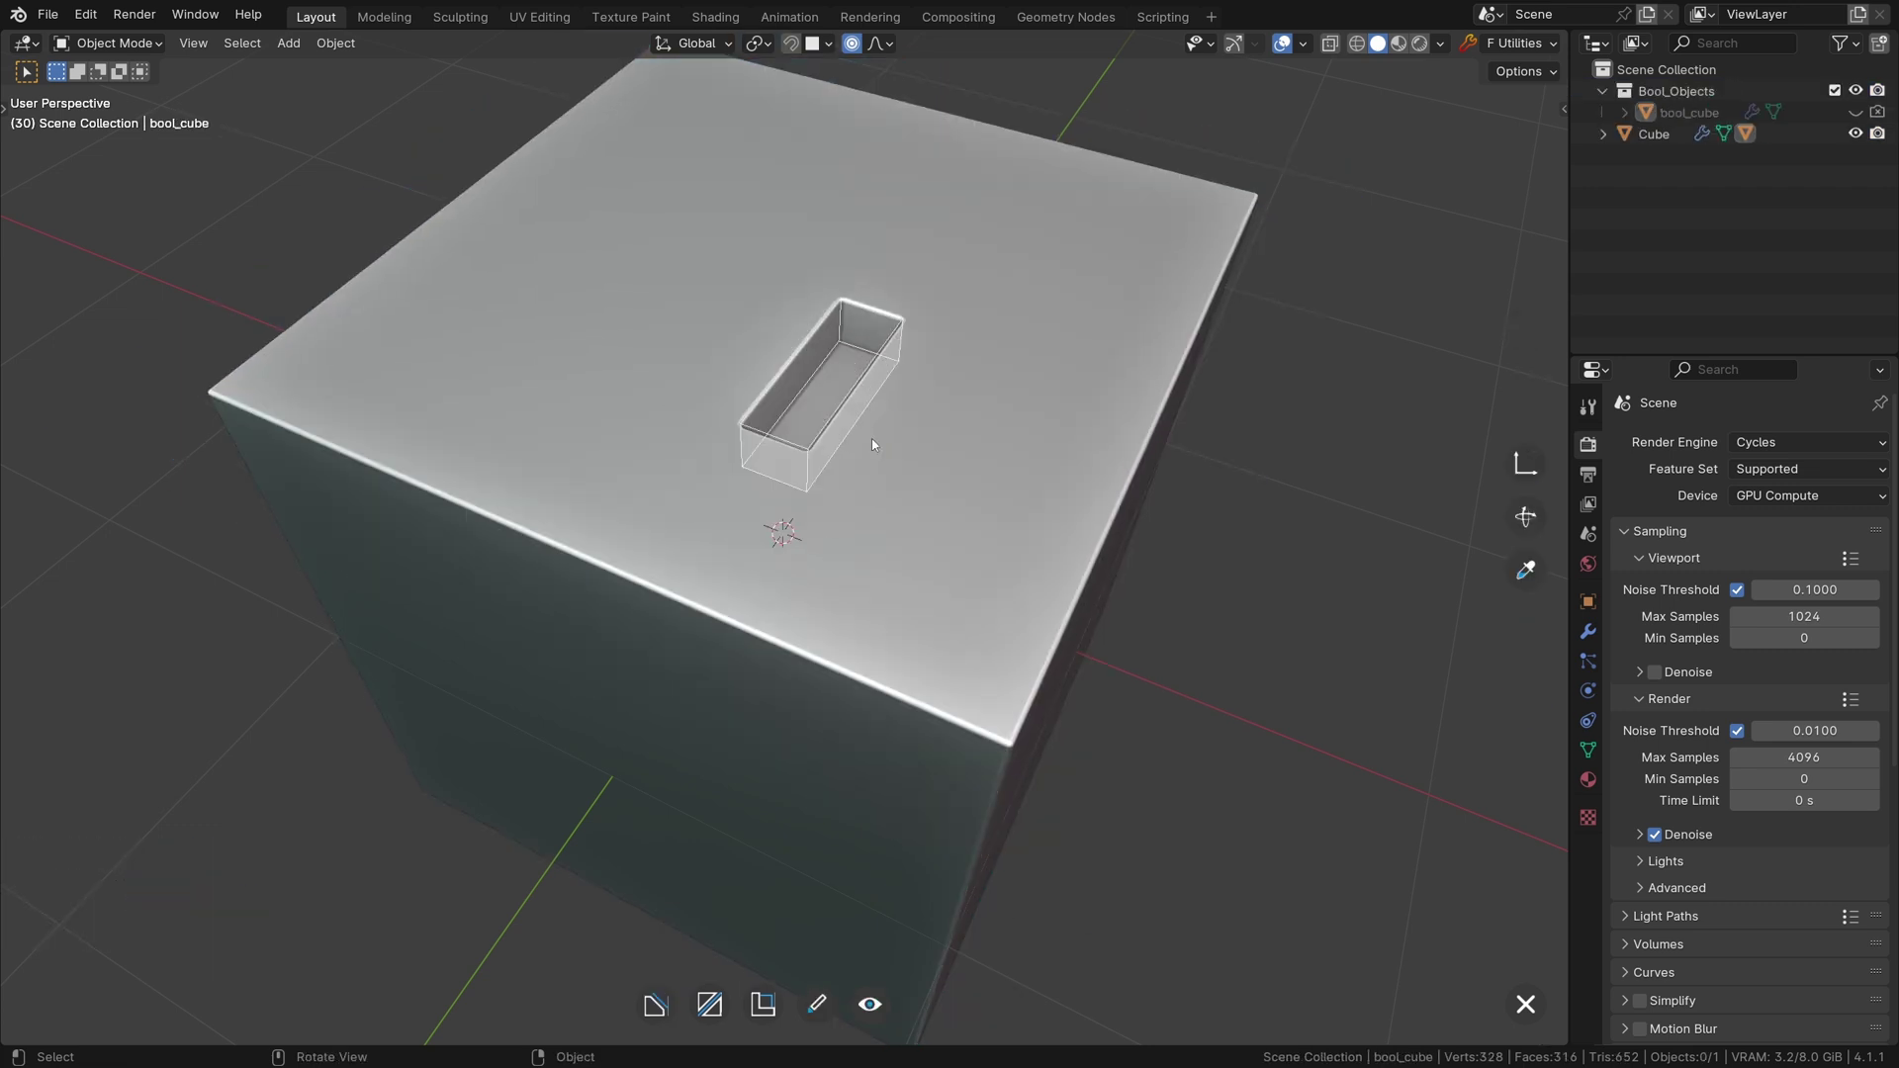
pyautogui.rightClick(870, 438)
pyautogui.click(844, 362)
pyautogui.rightClick(855, 362)
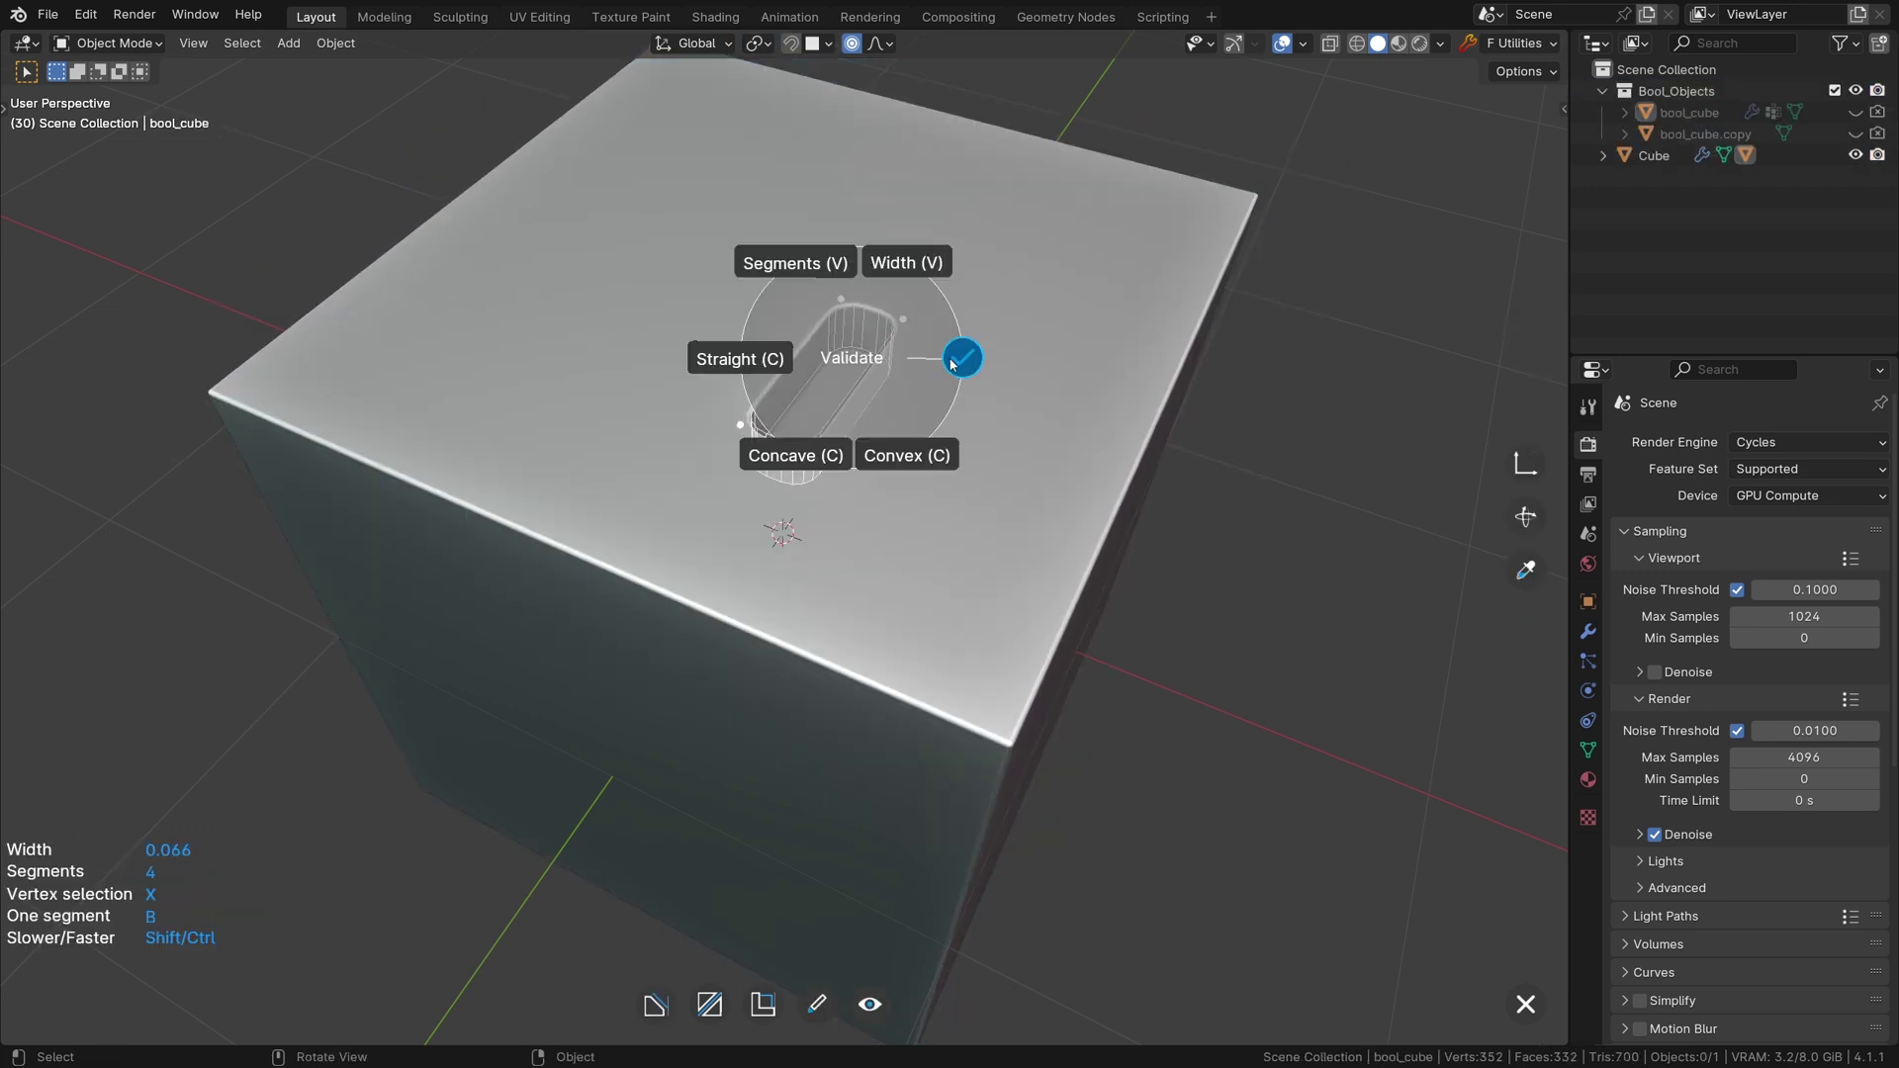
pyautogui.click(949, 374)
pyautogui.press('f')
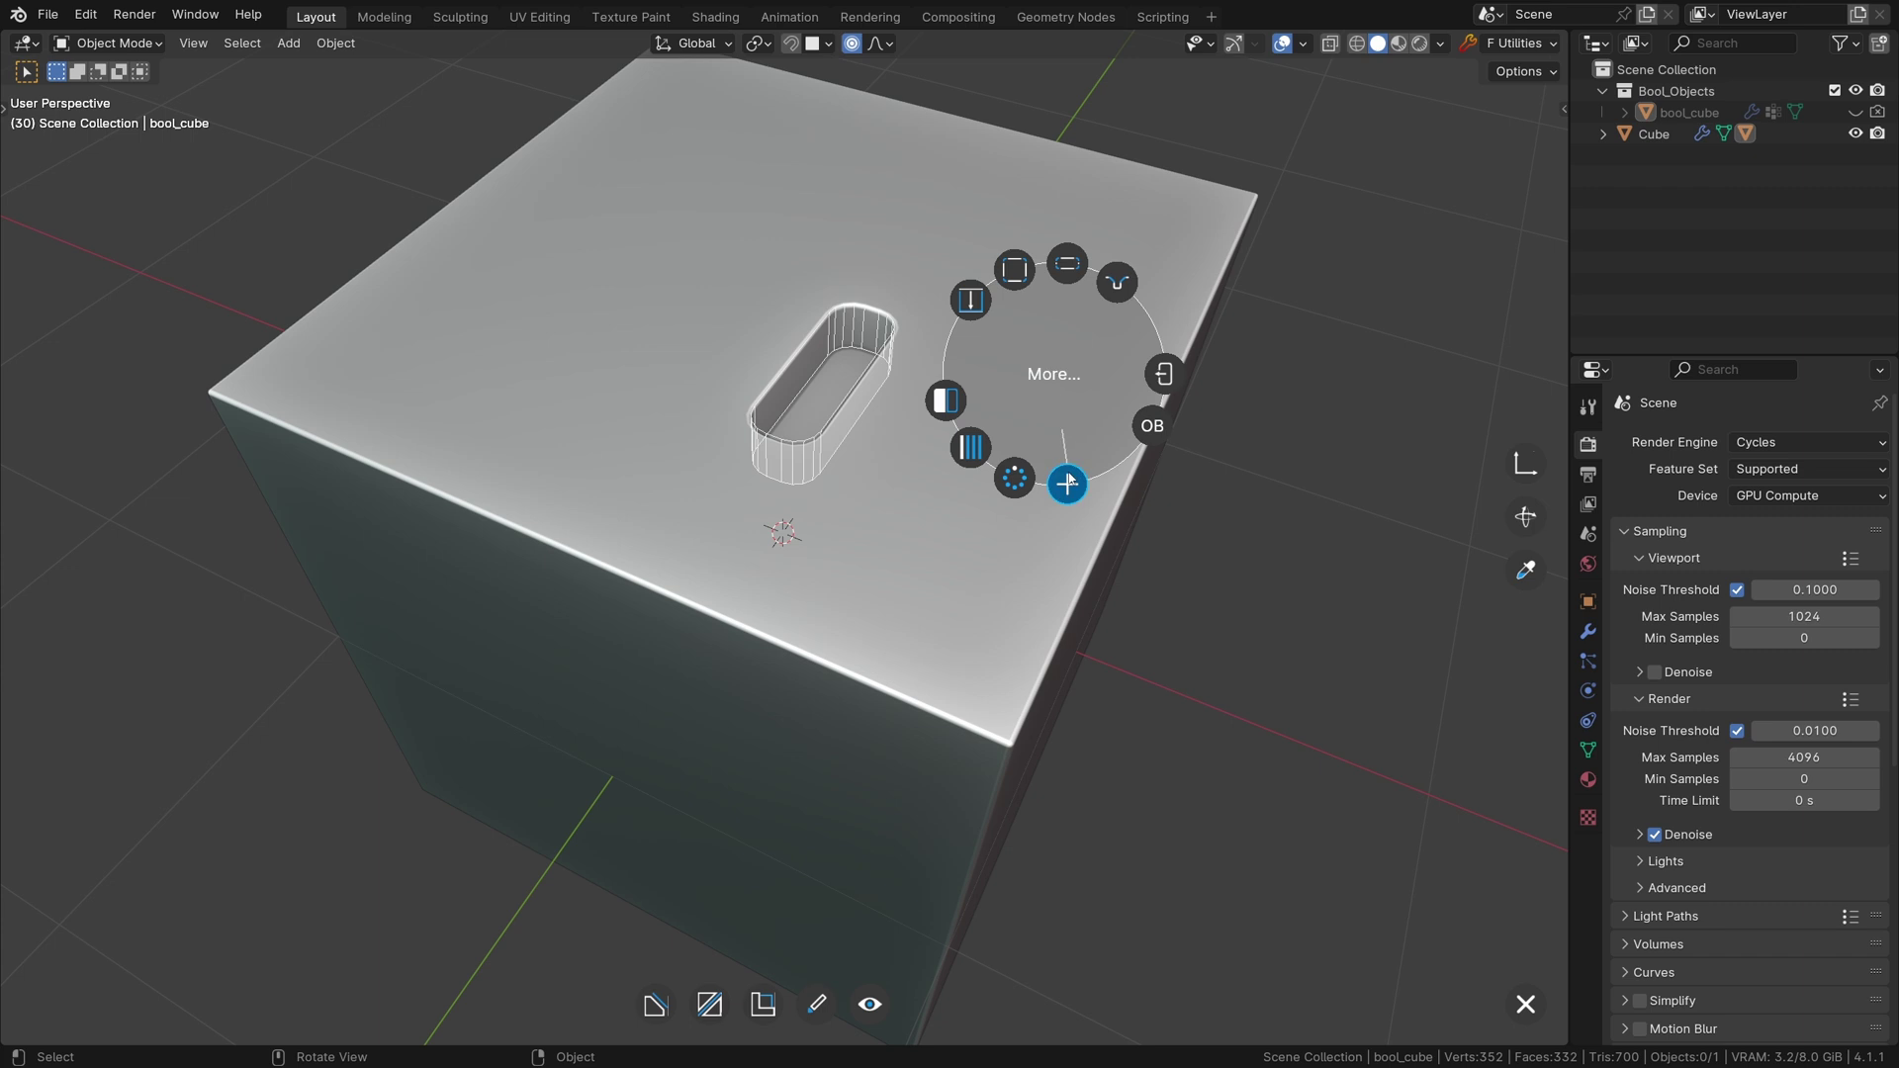
pyautogui.click(1056, 277)
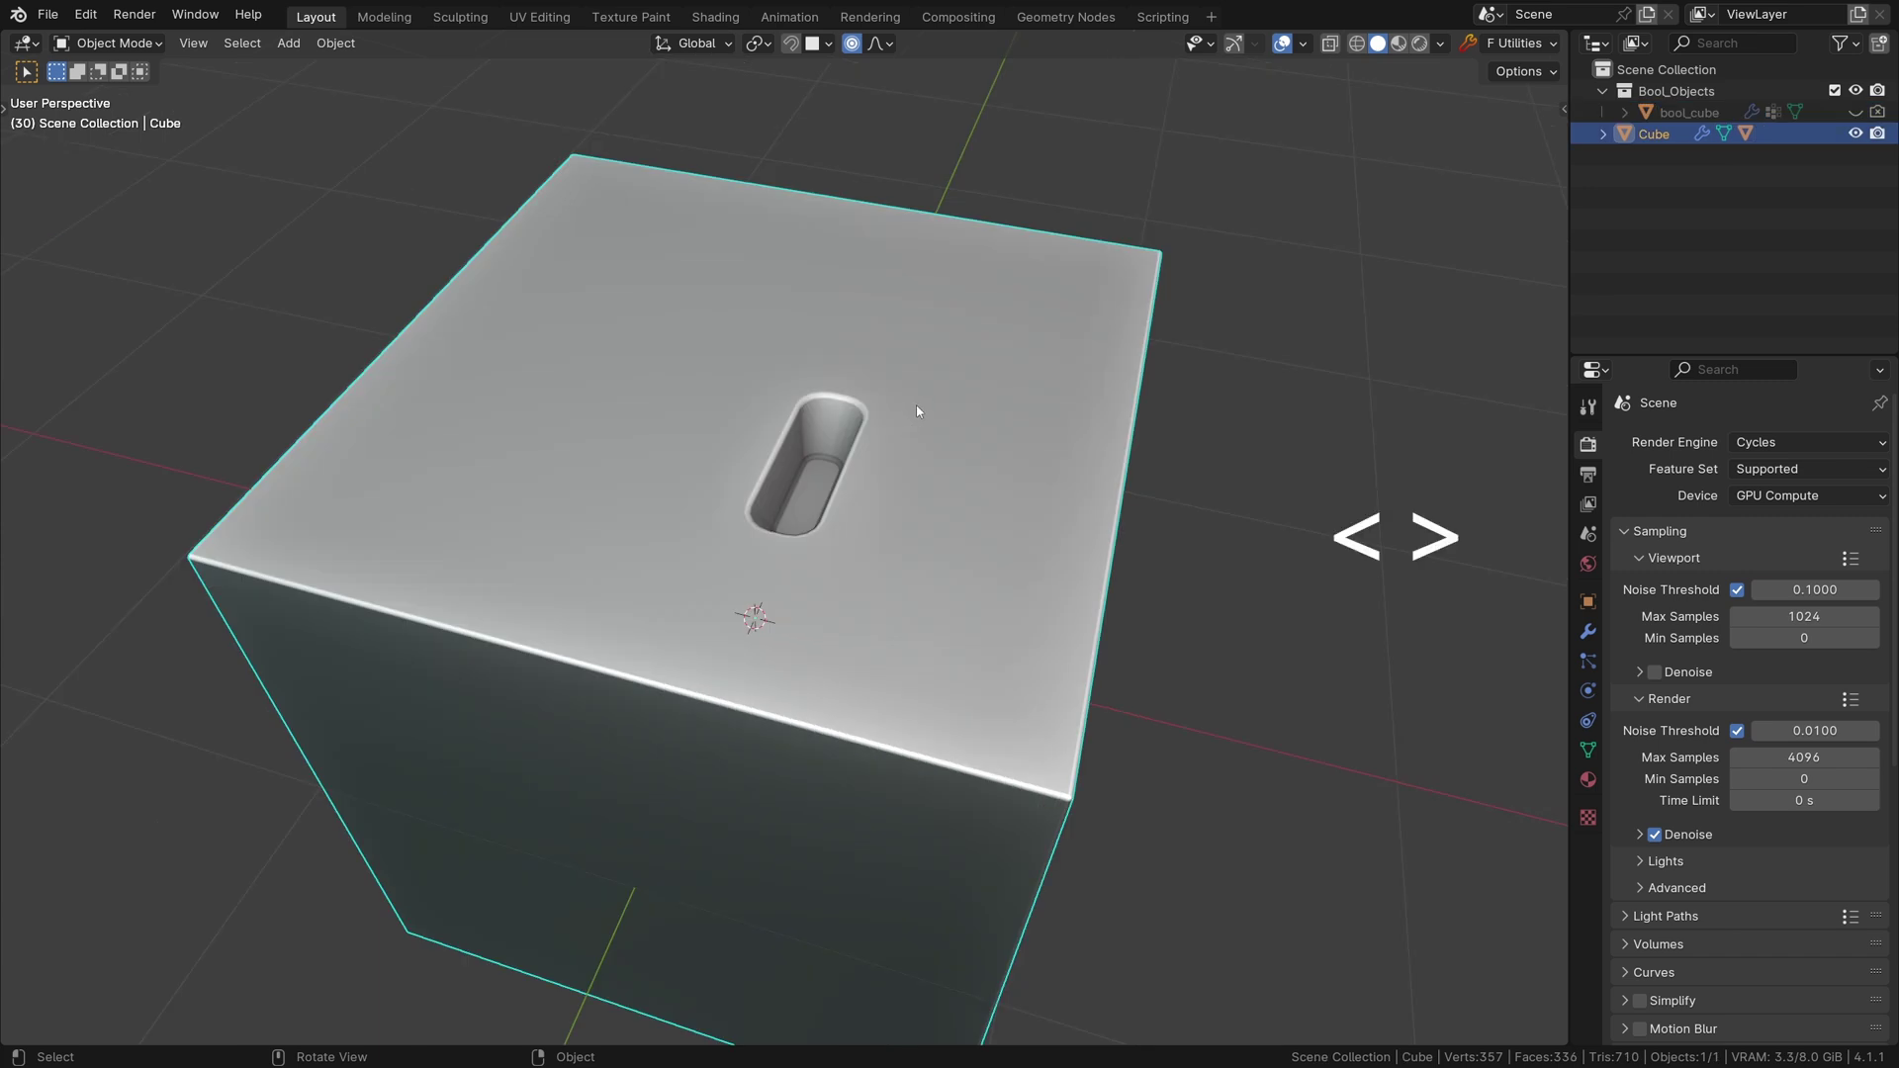
# - Apply the slot cut to the cube, add a Fluent bevel to its rim, and select bool_cube
pyautogui.hotkey('alt', 'h')
pyautogui.press('f')
pyautogui.click(930, 256)
pyautogui.press('f')
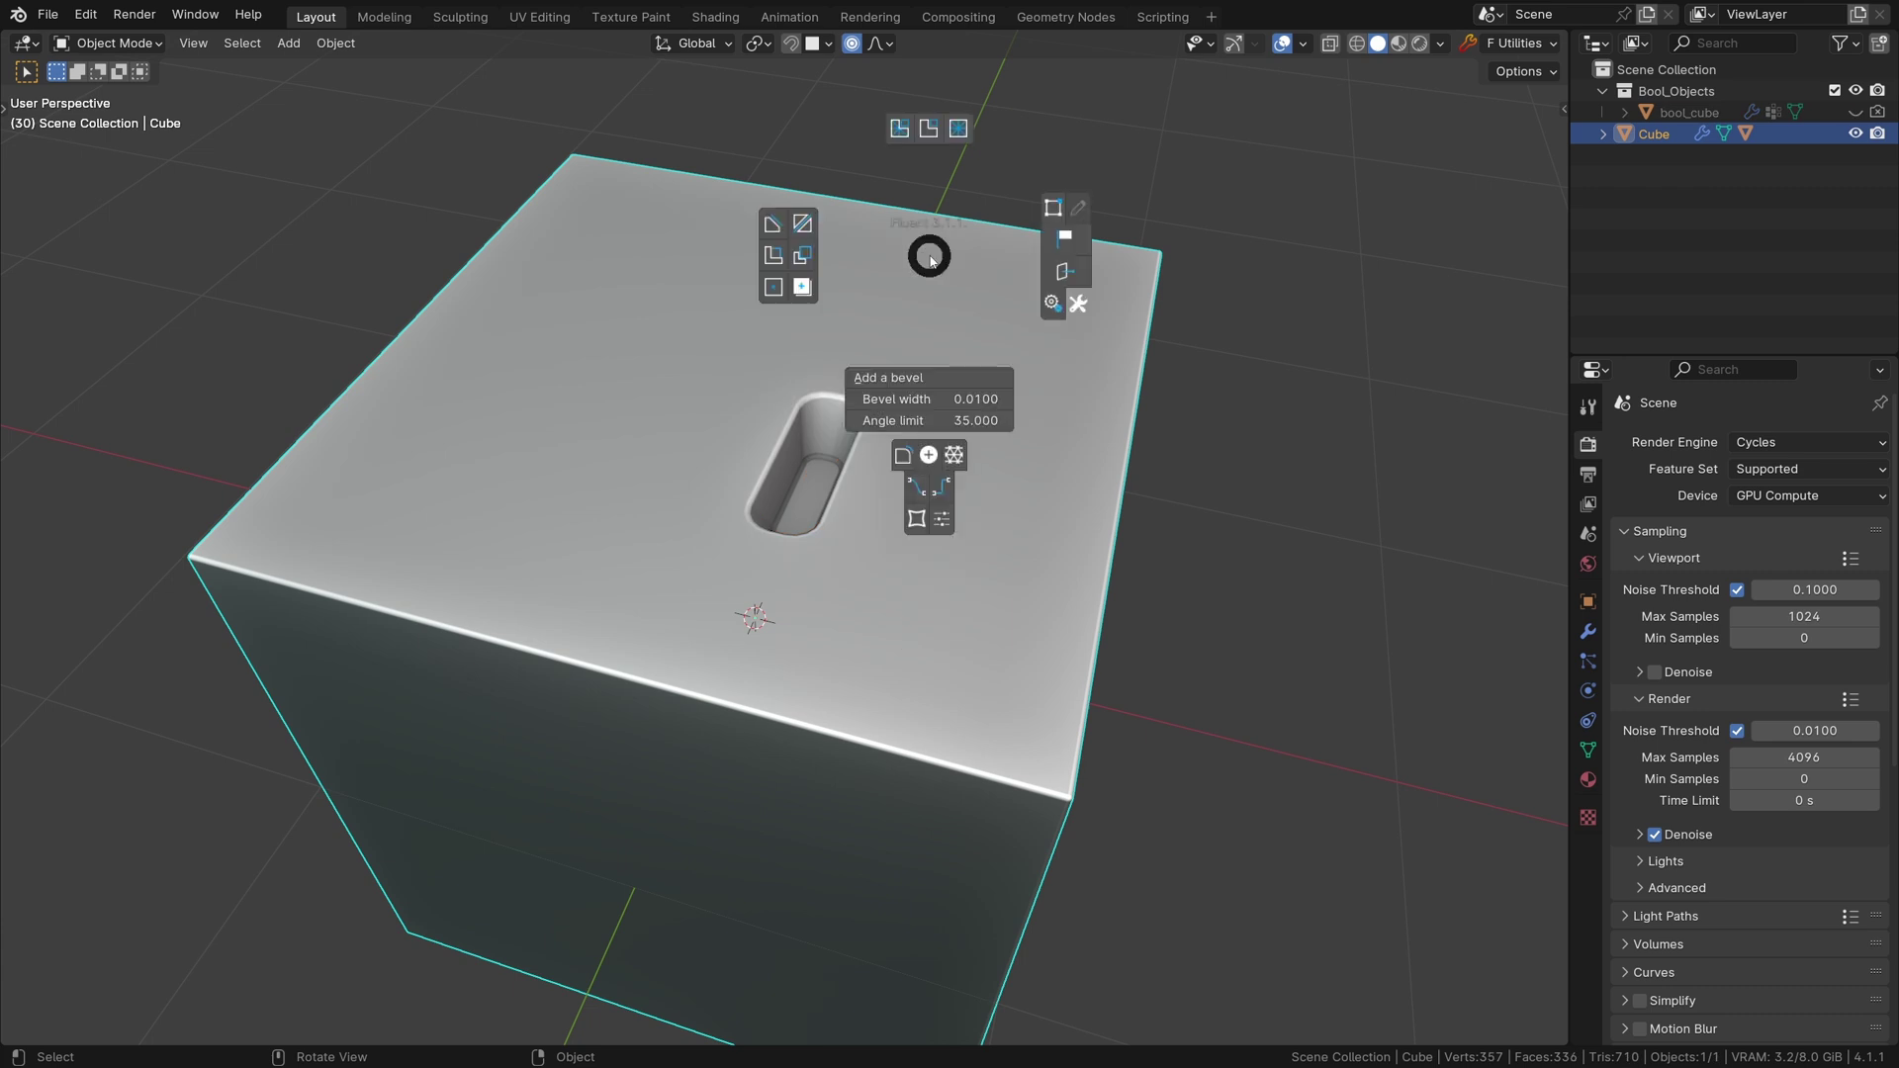
pyautogui.click(931, 142)
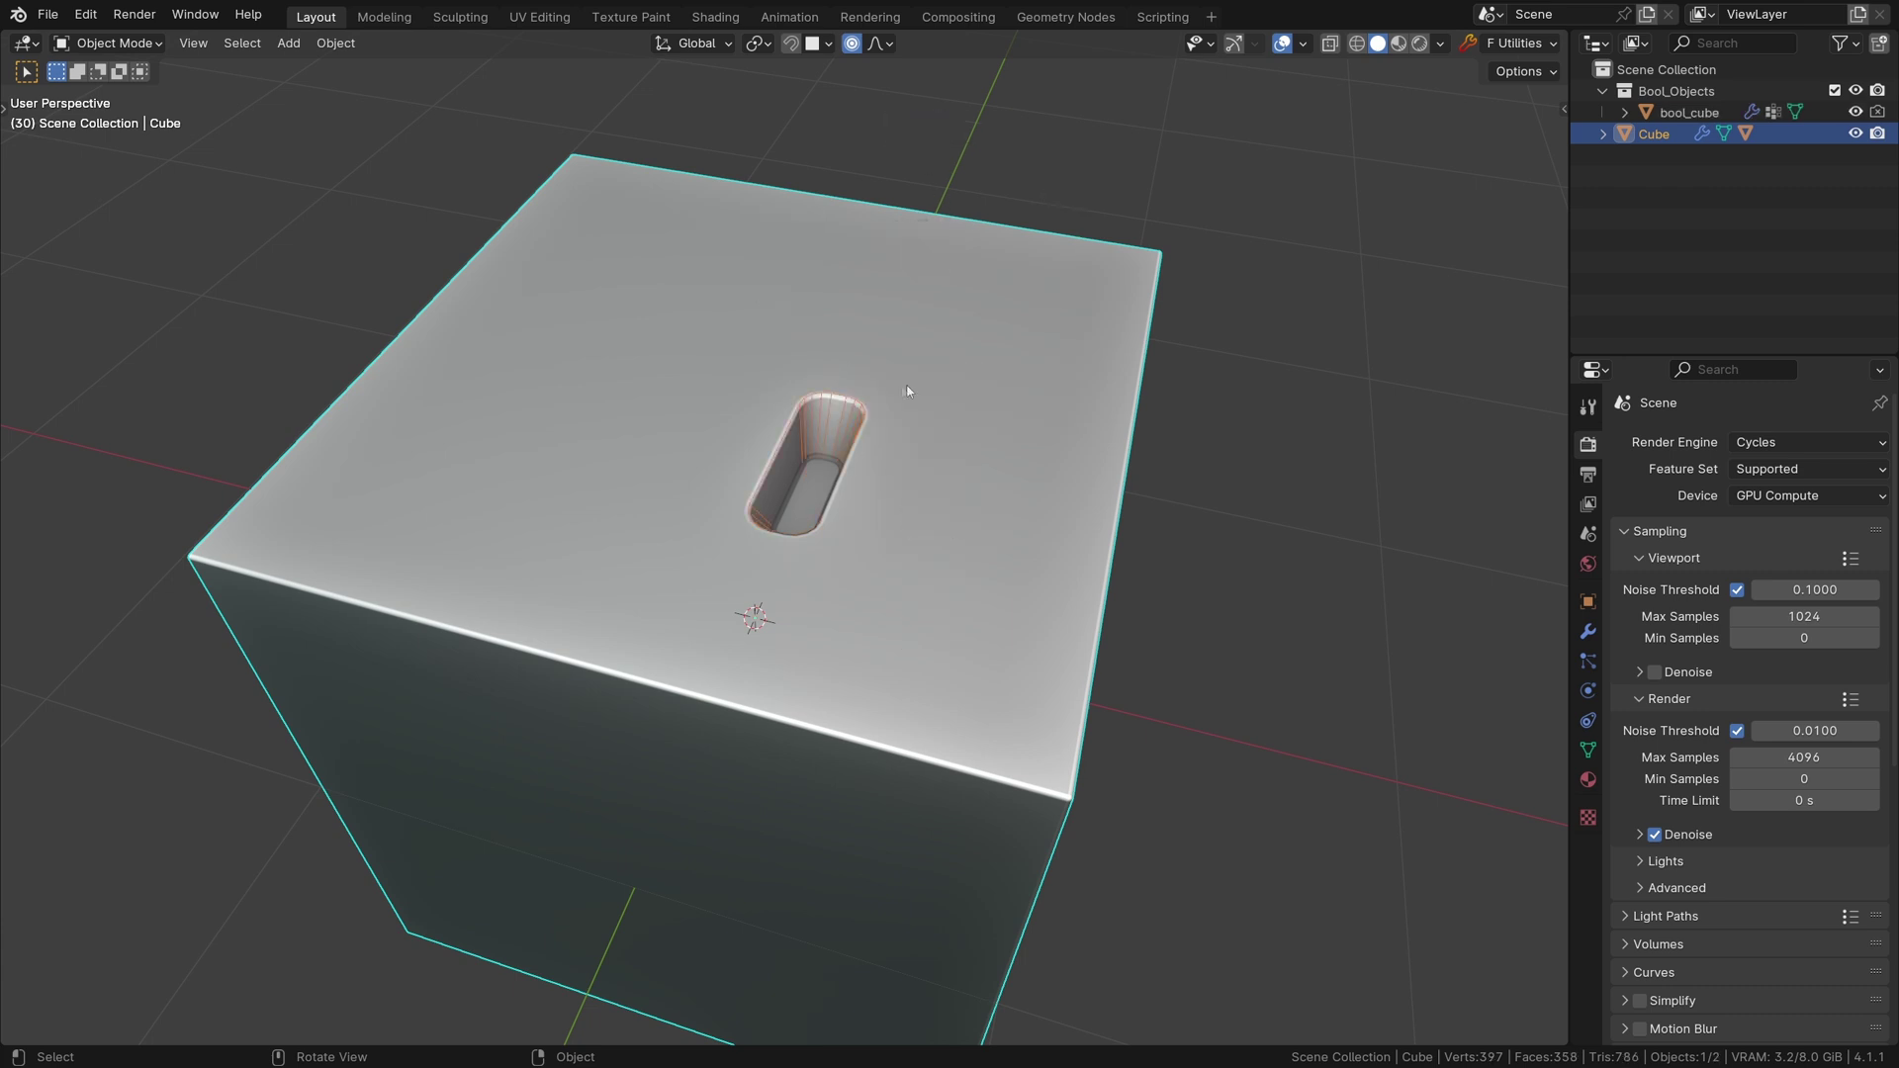
pyautogui.click(859, 409)
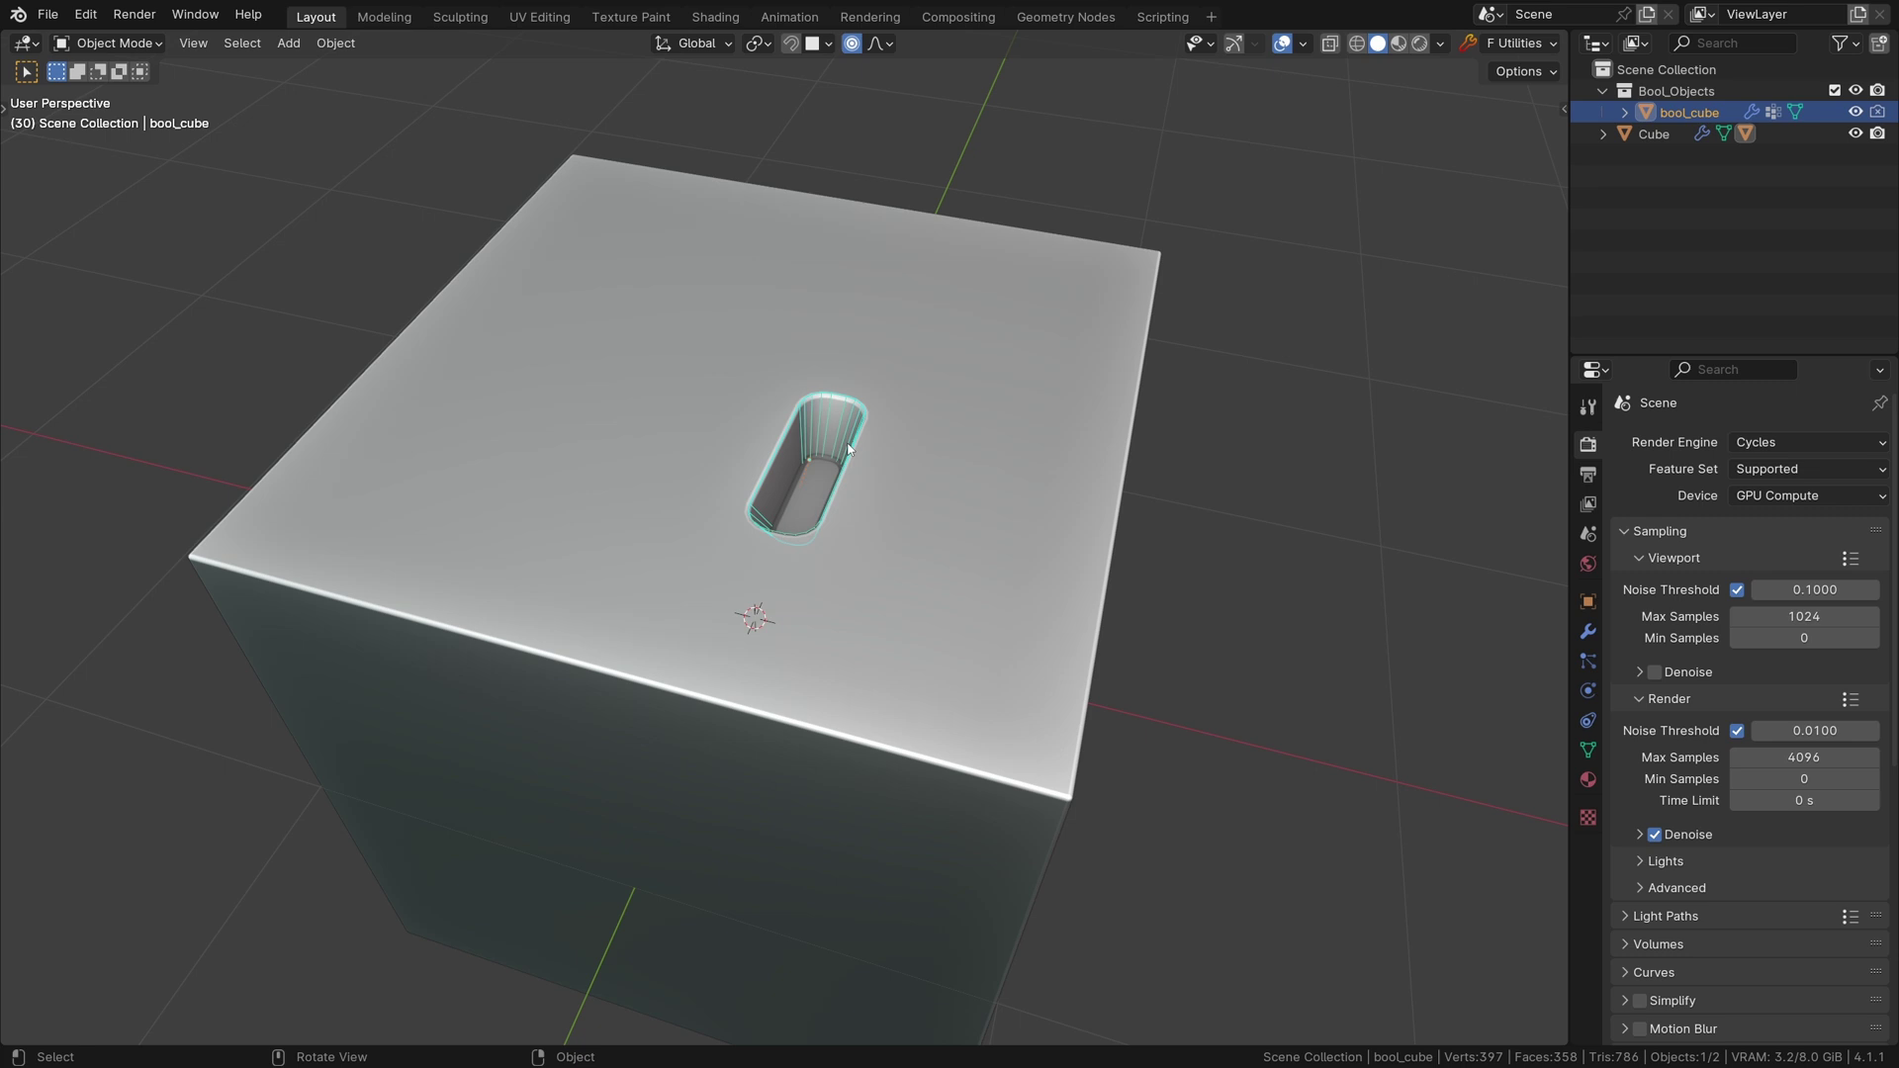
pyautogui.press('f')
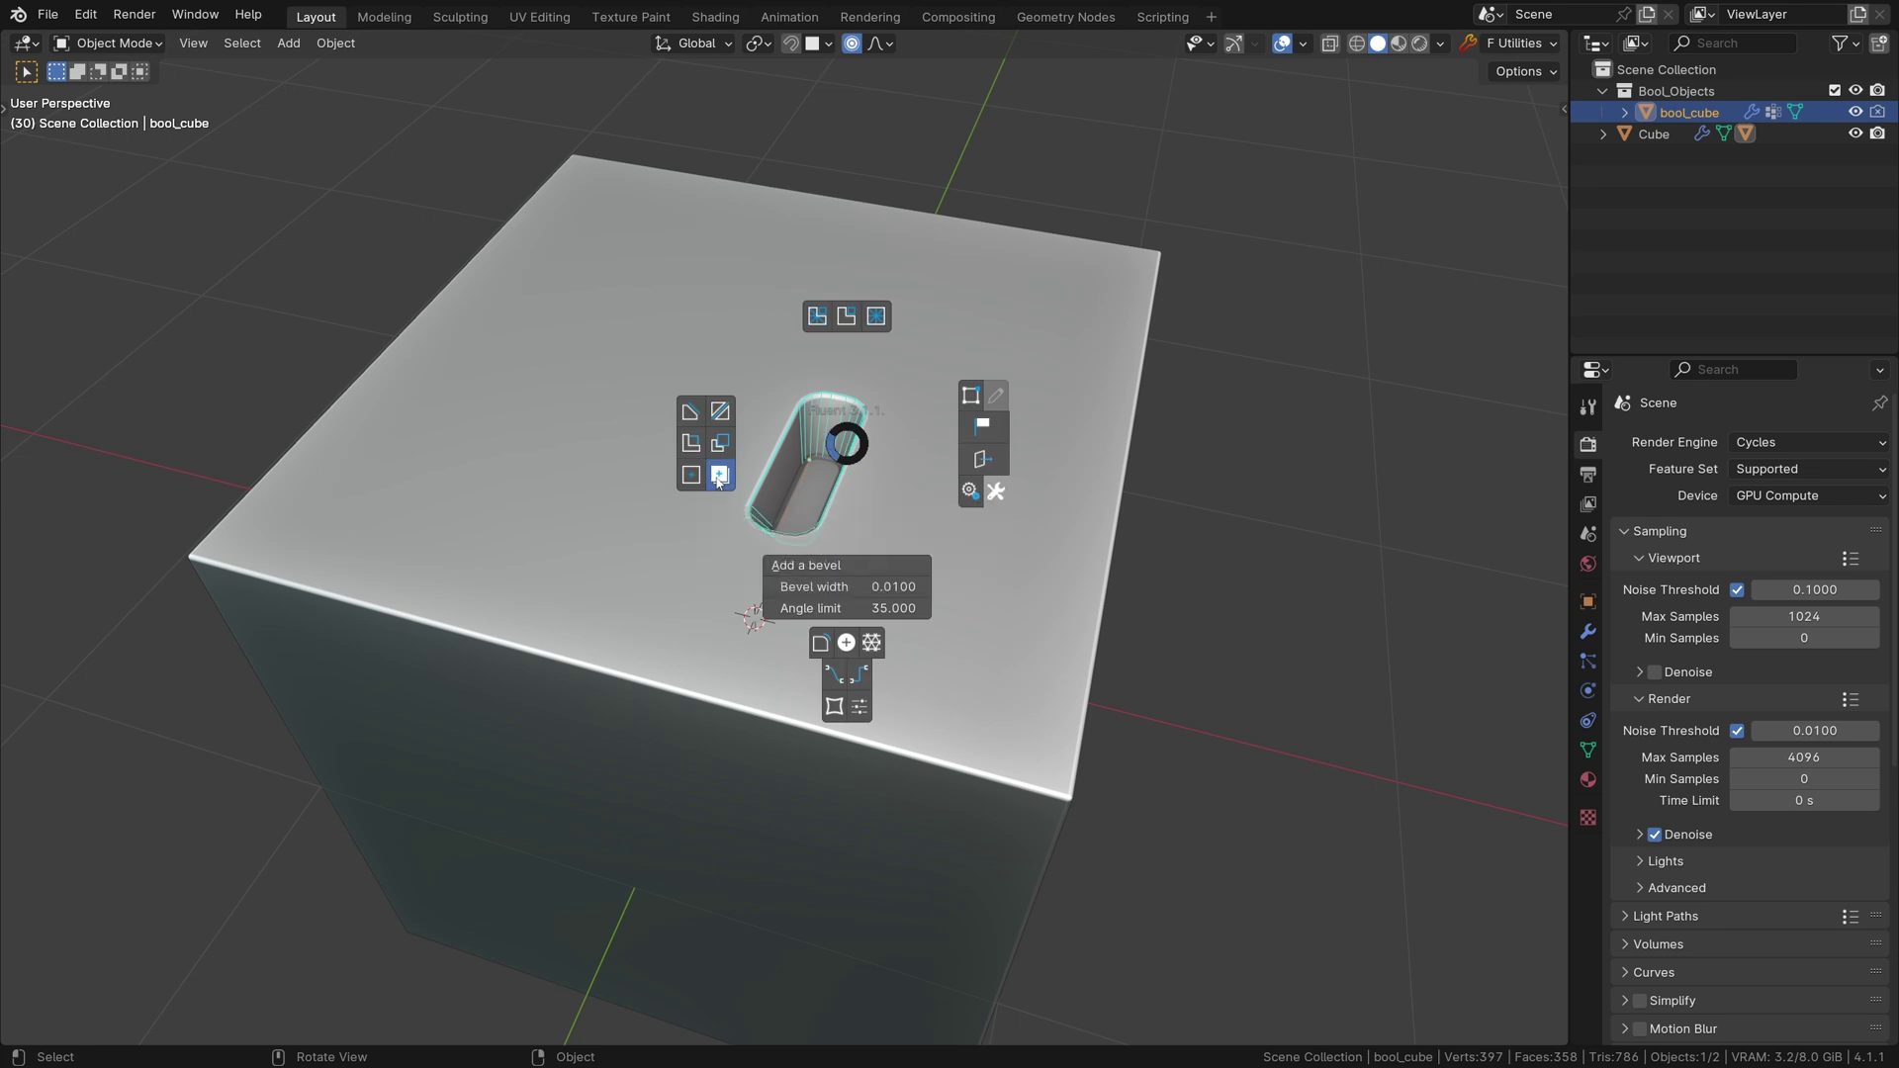
# - Duplicate the slot onto the front face: one horizontal upper-left, one rotated vertical at right
pyautogui.click(718, 475)
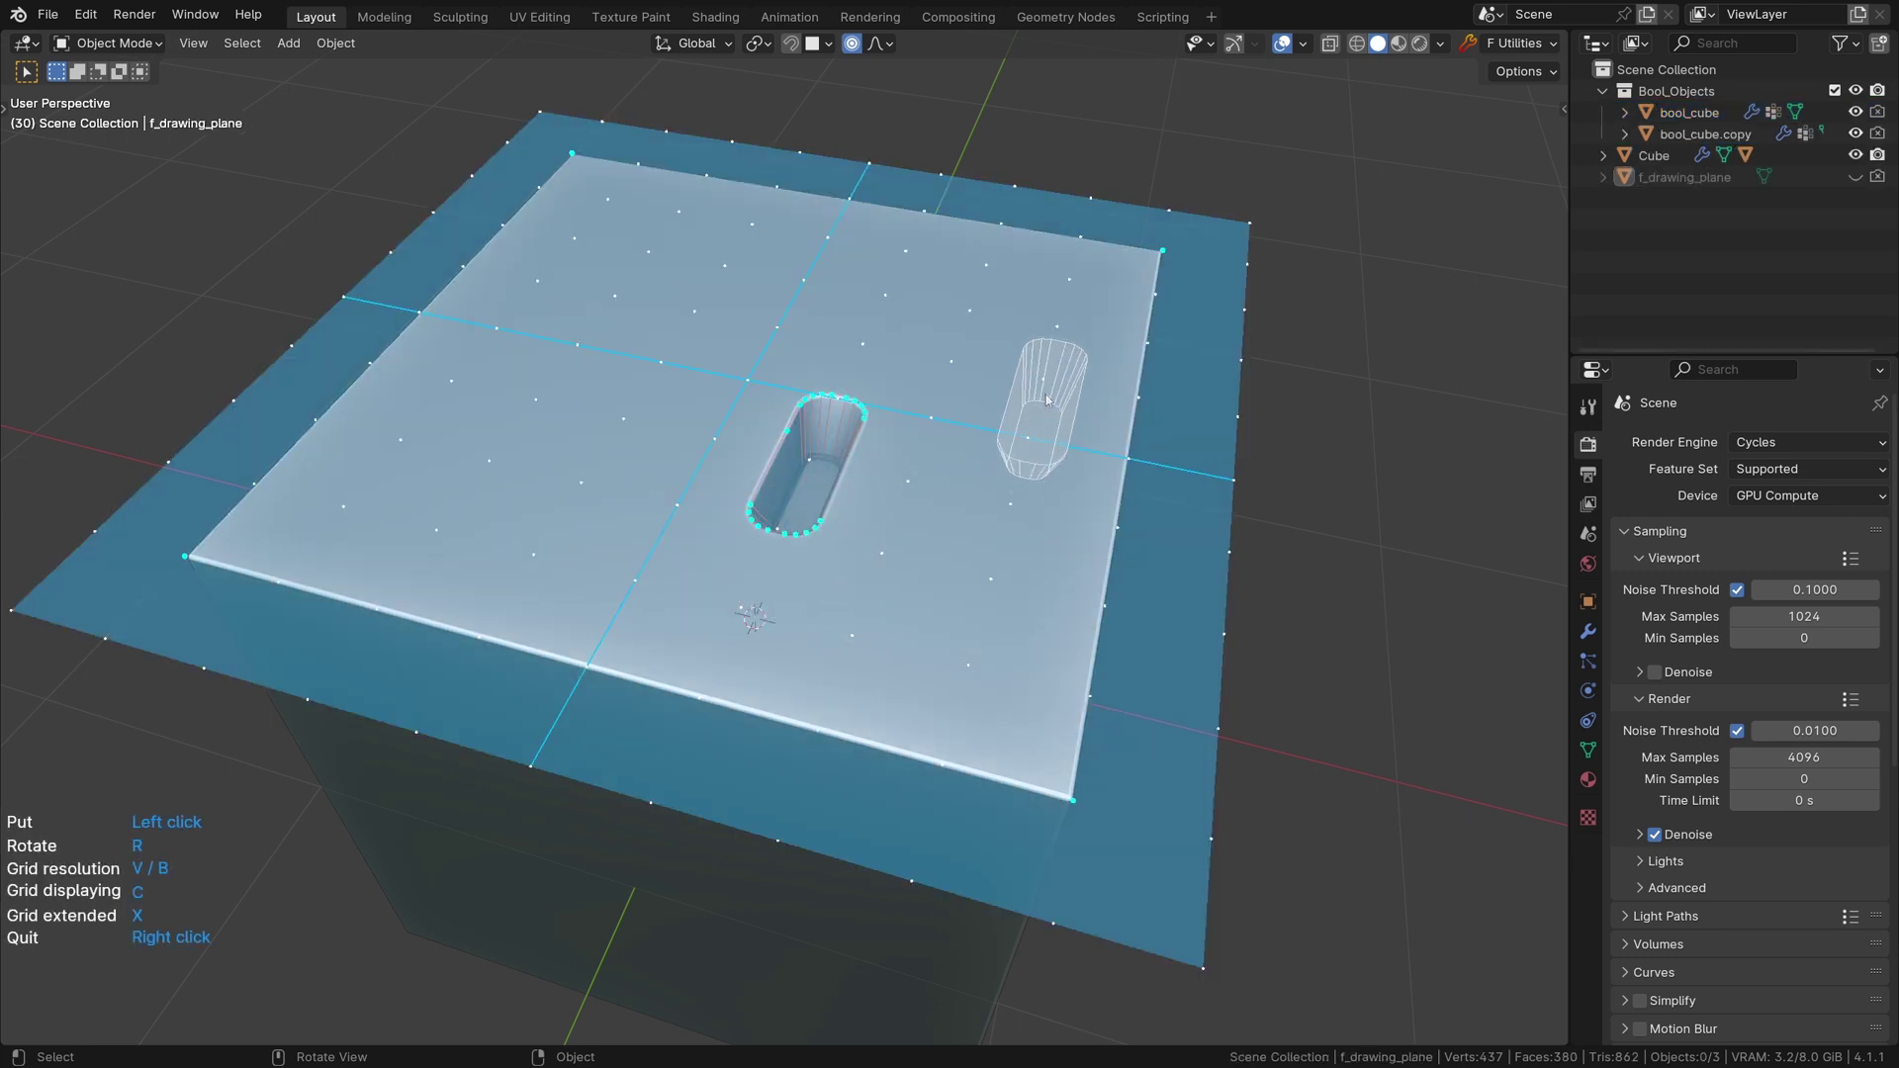
pyautogui.moveTo(718, 326)
pyautogui.mouseDown(button='middle')
pyautogui.moveTo(899, 576)
pyautogui.moveTo(736, 591)
pyautogui.mouseUp(button='middle')
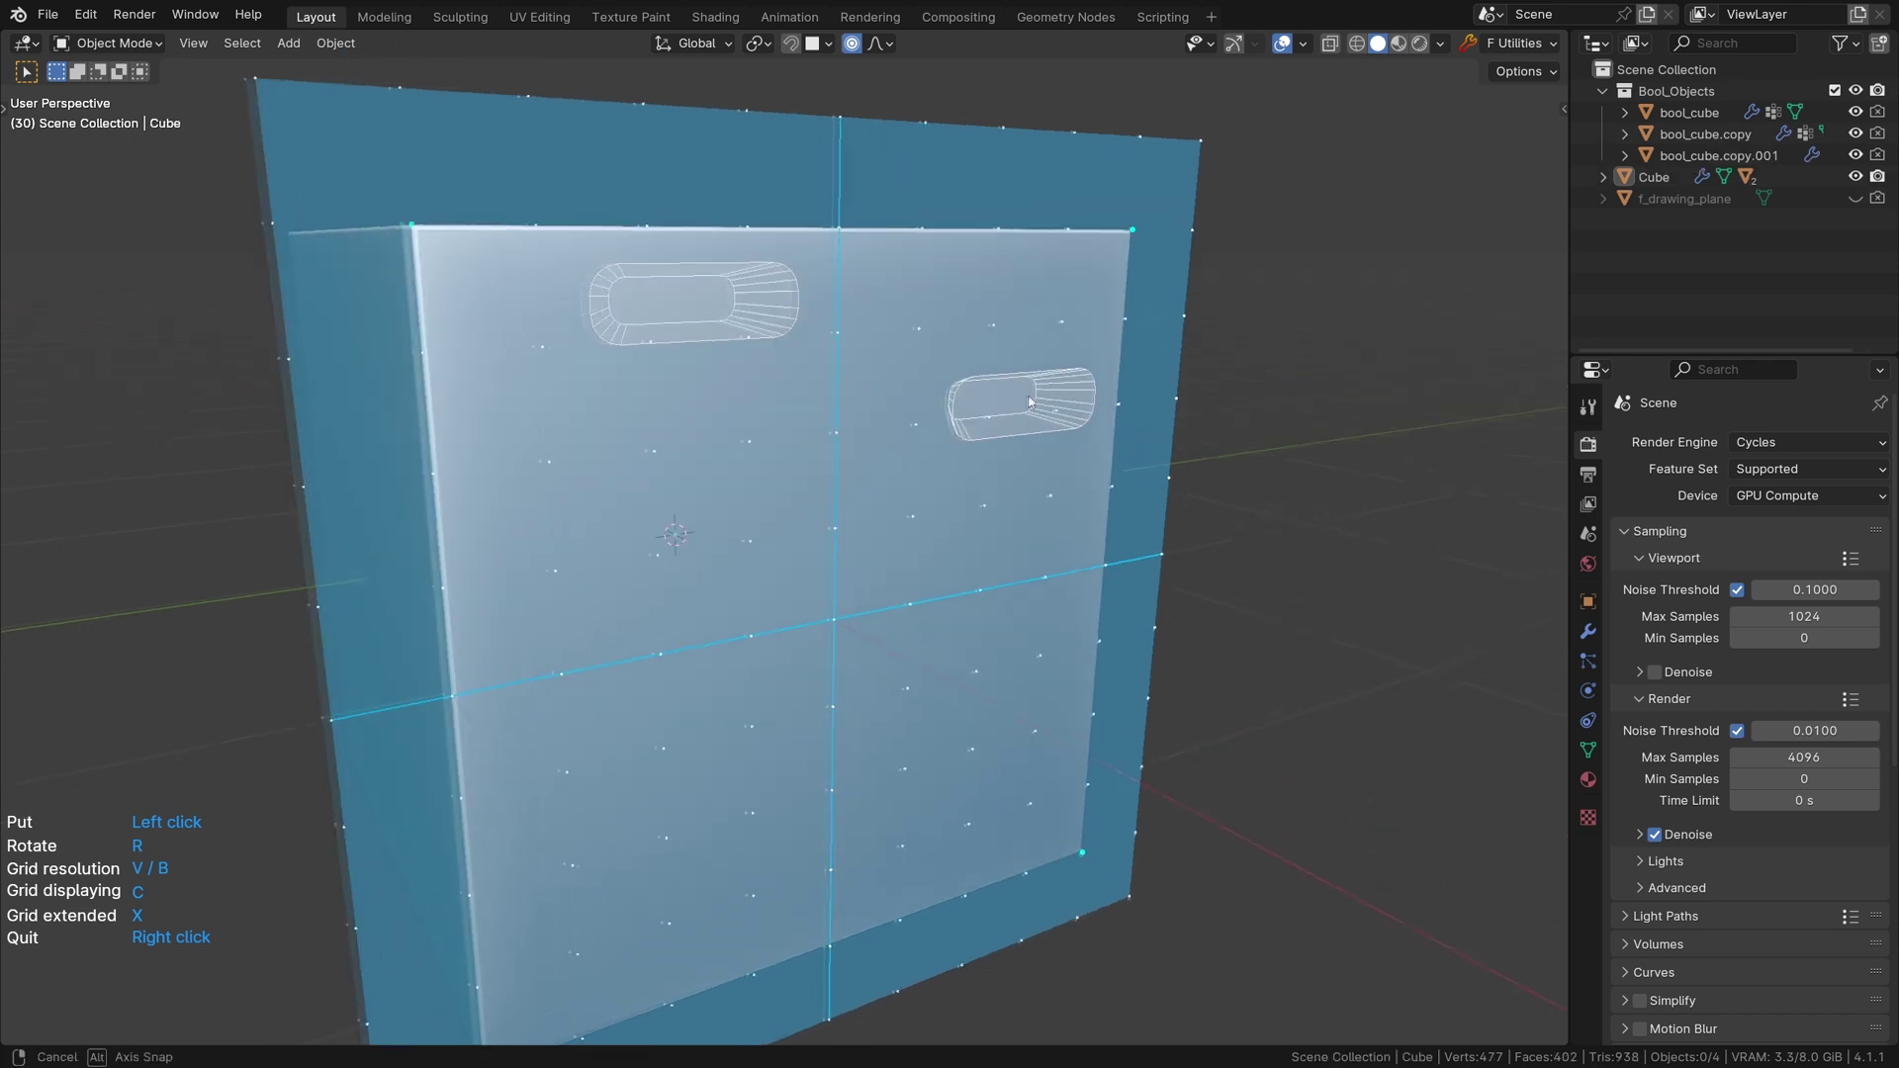
pyautogui.moveTo(1046, 394); pyautogui.dragTo(802, 451, button='middle')
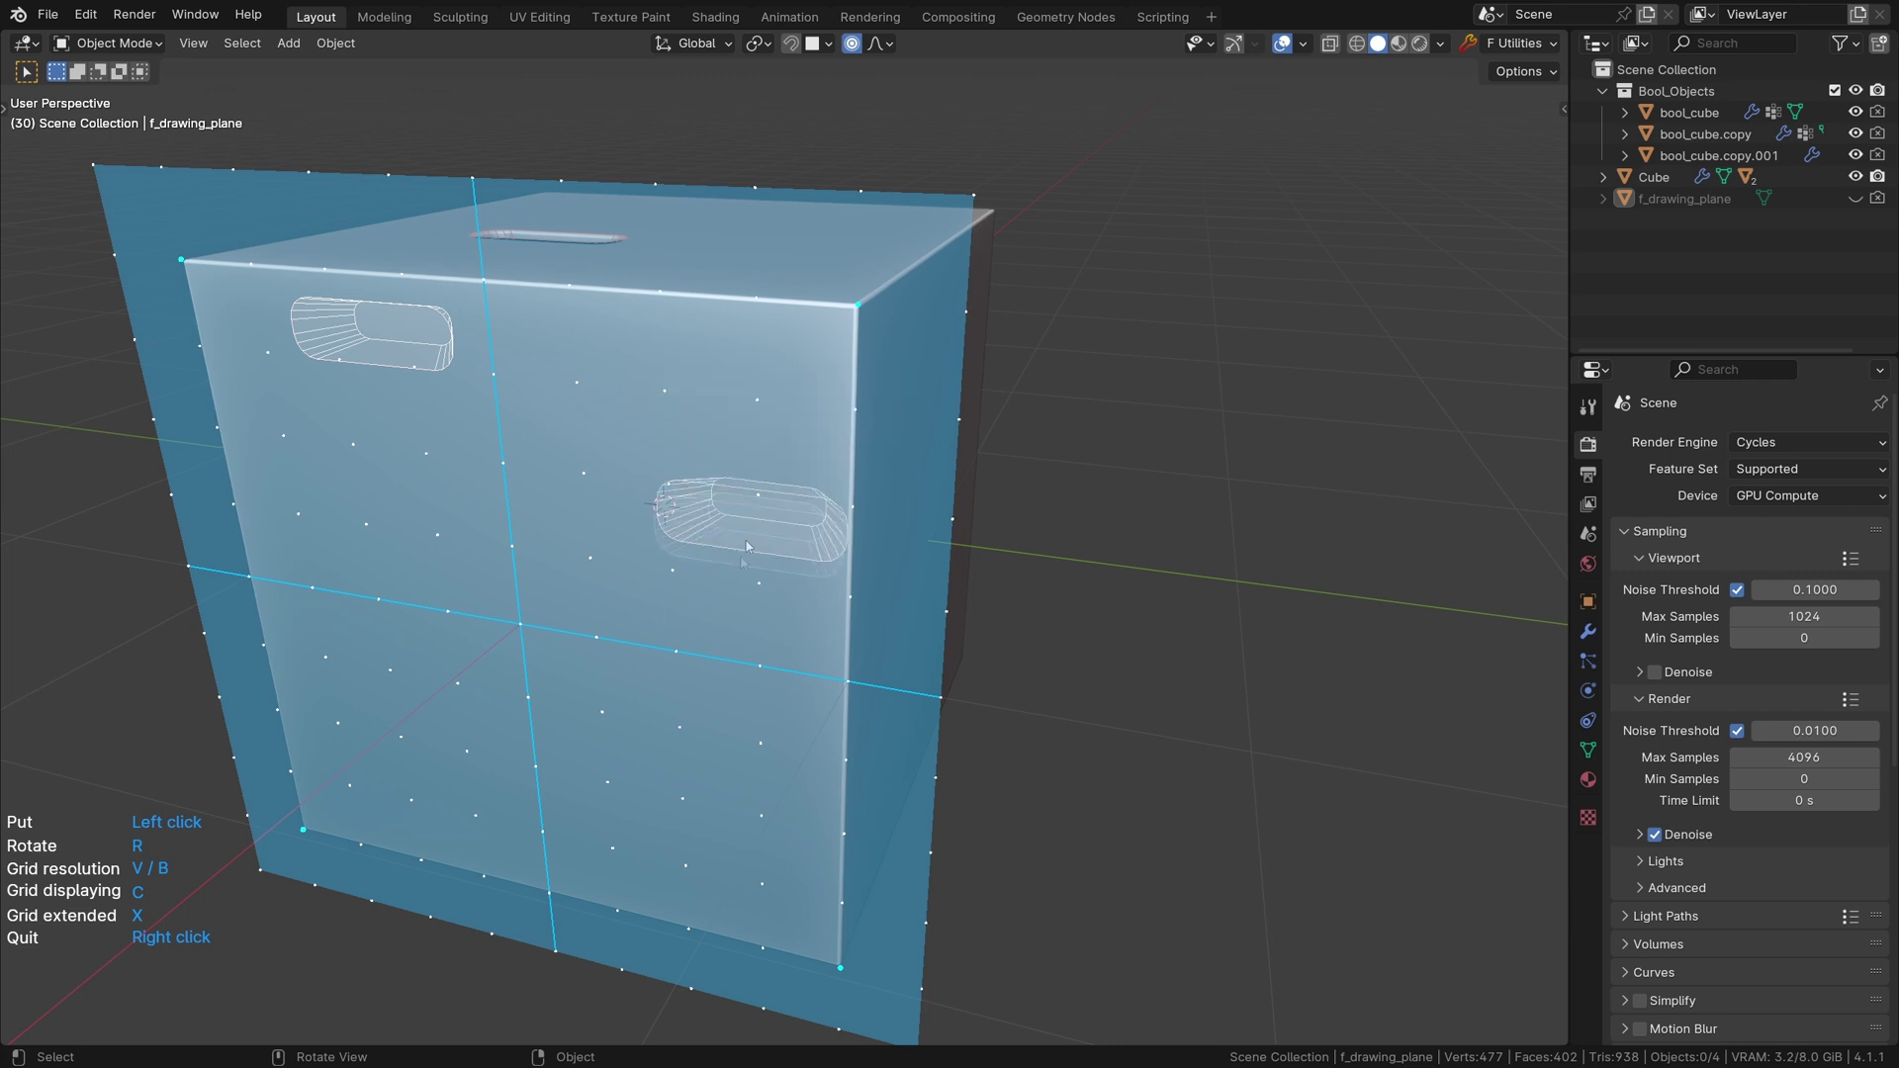
pyautogui.moveTo(512, 578)
pyautogui.mouseDown(button='middle')
pyautogui.moveTo(654, 568)
pyautogui.moveTo(647, 582)
pyautogui.mouseUp(button='middle')
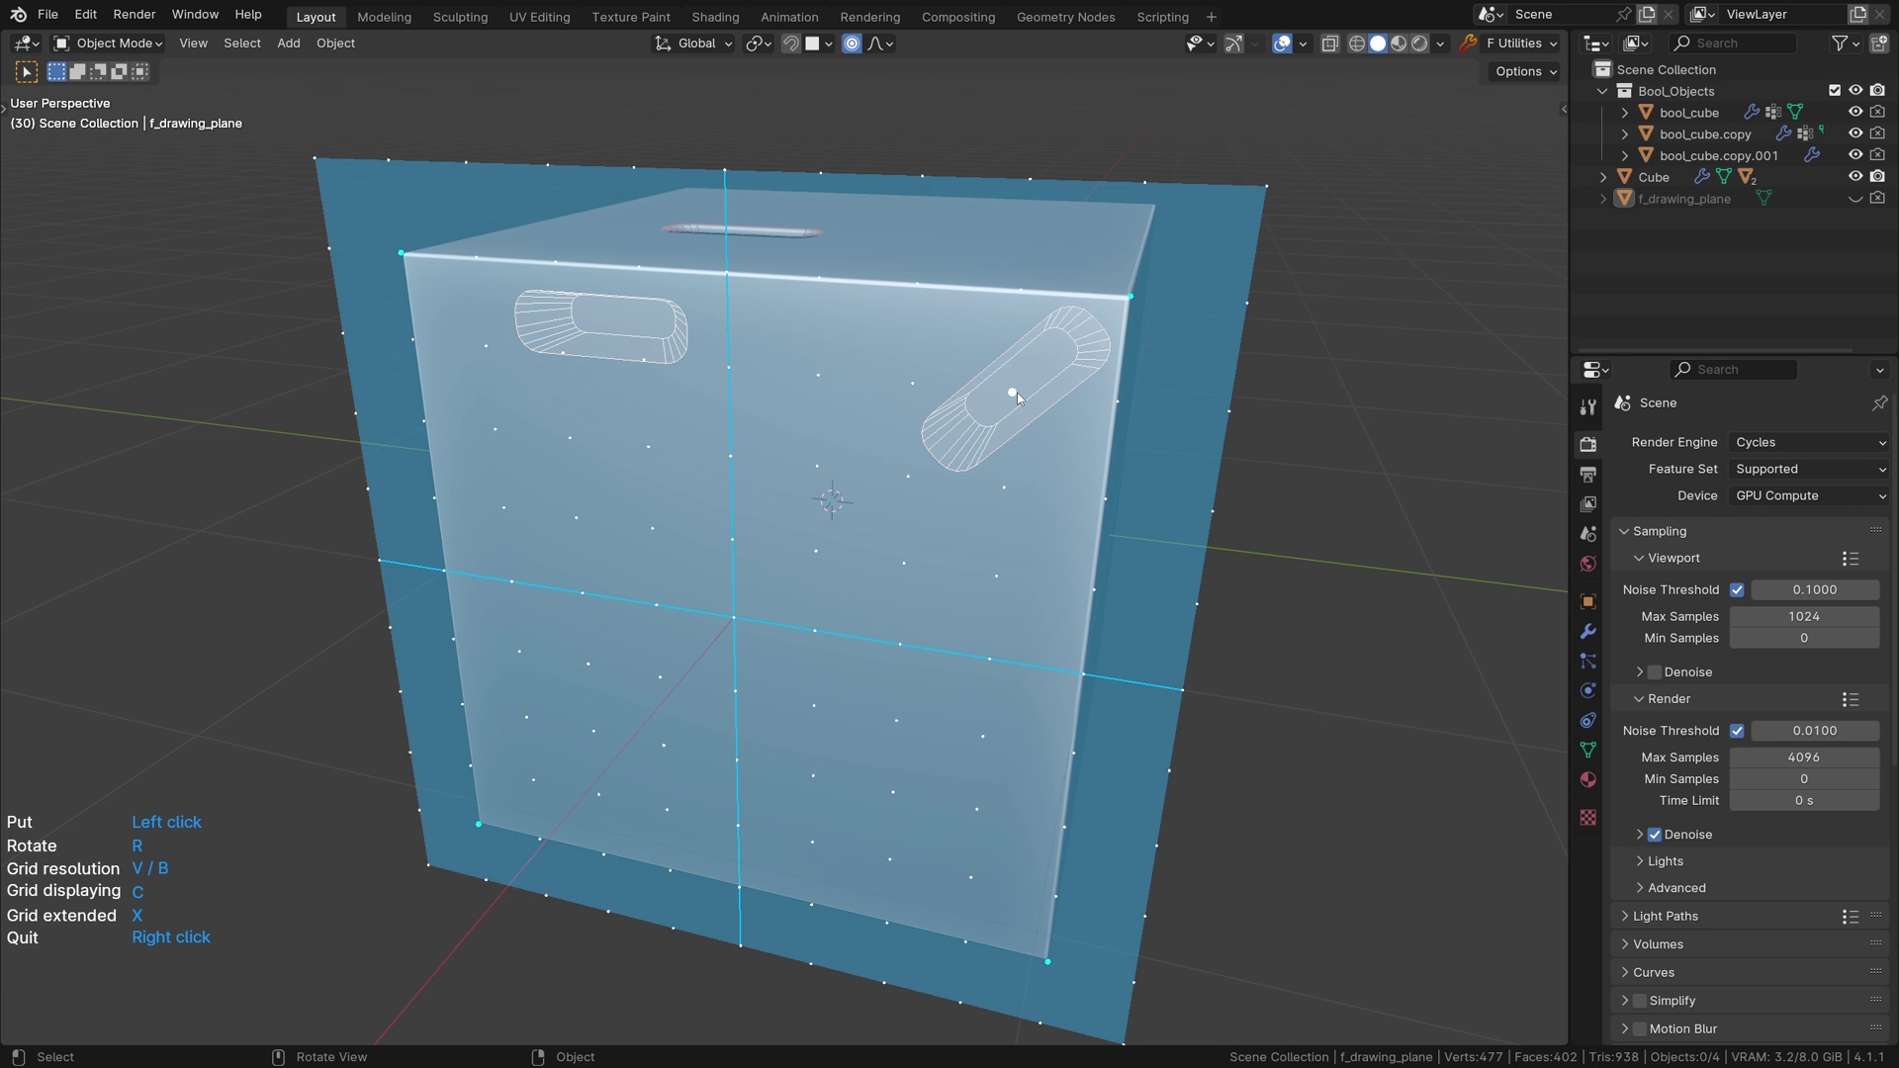
pyautogui.click(1003, 490)
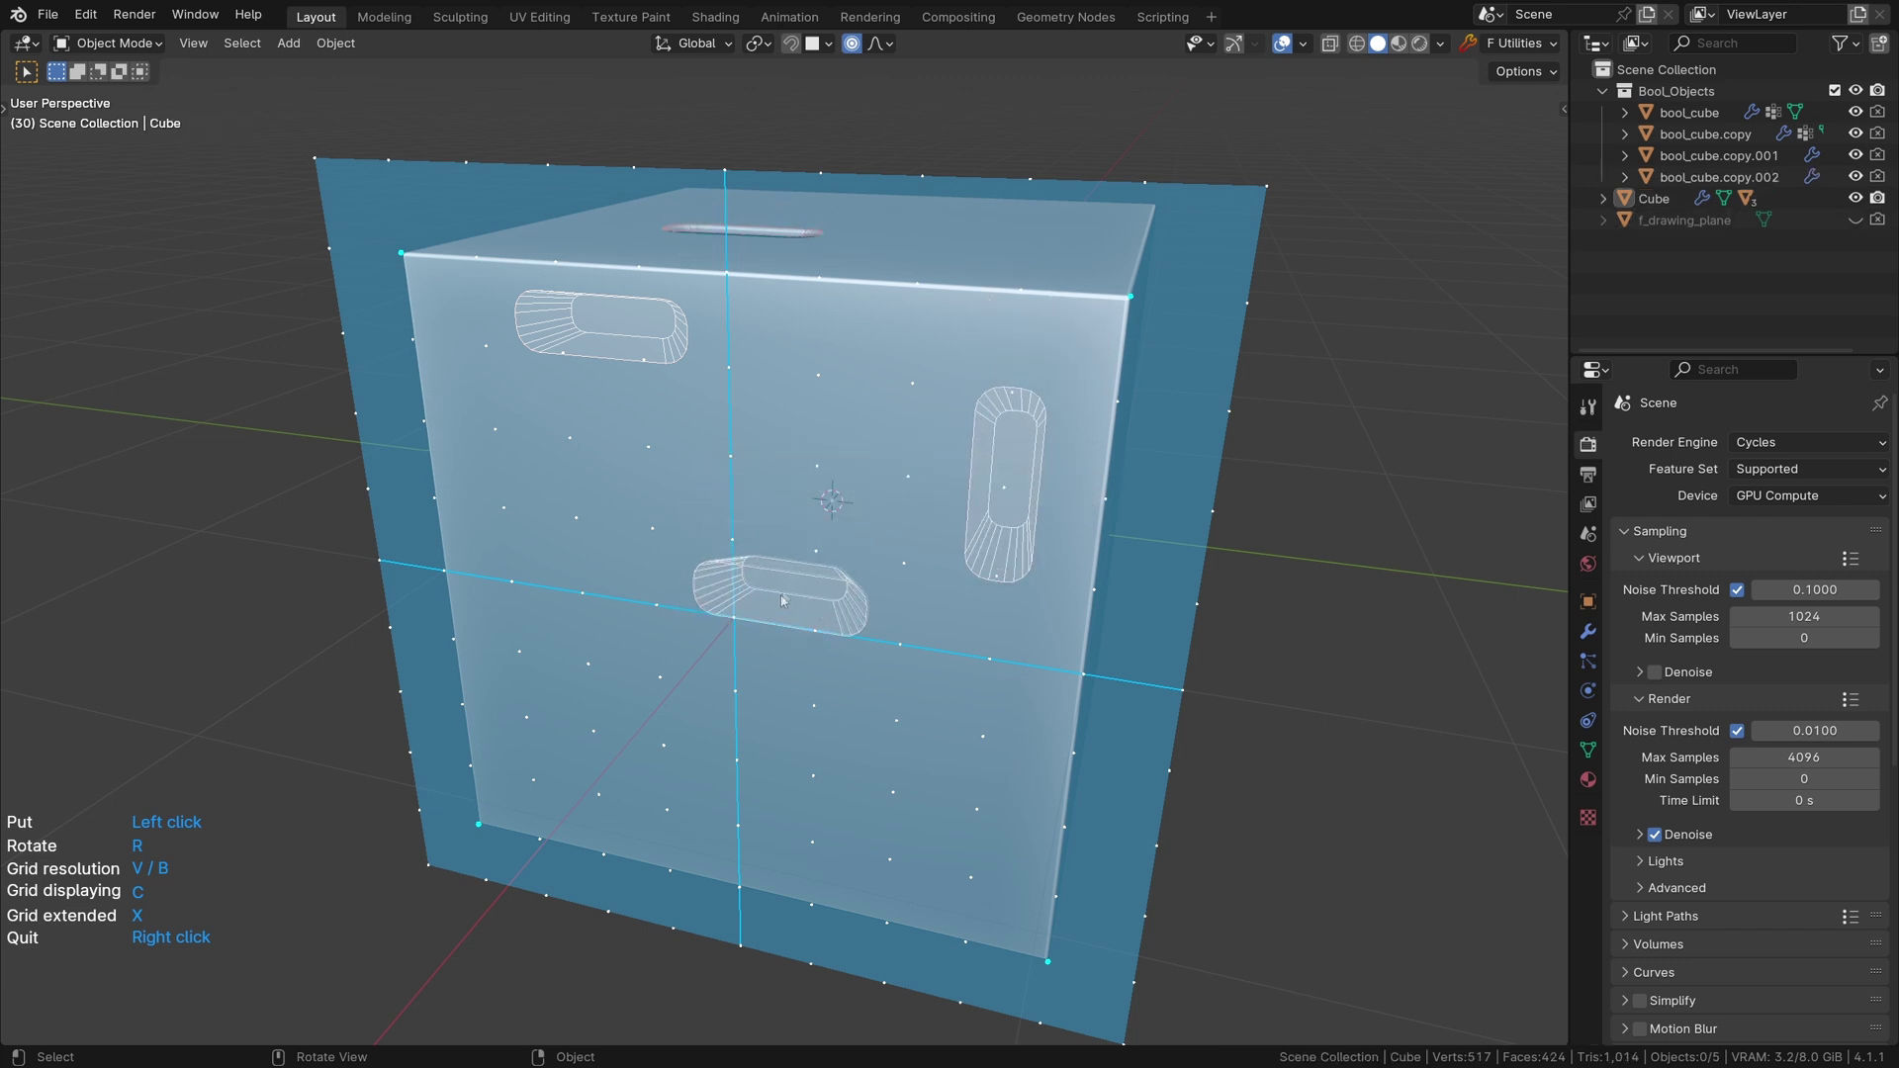
pyautogui.press('r')
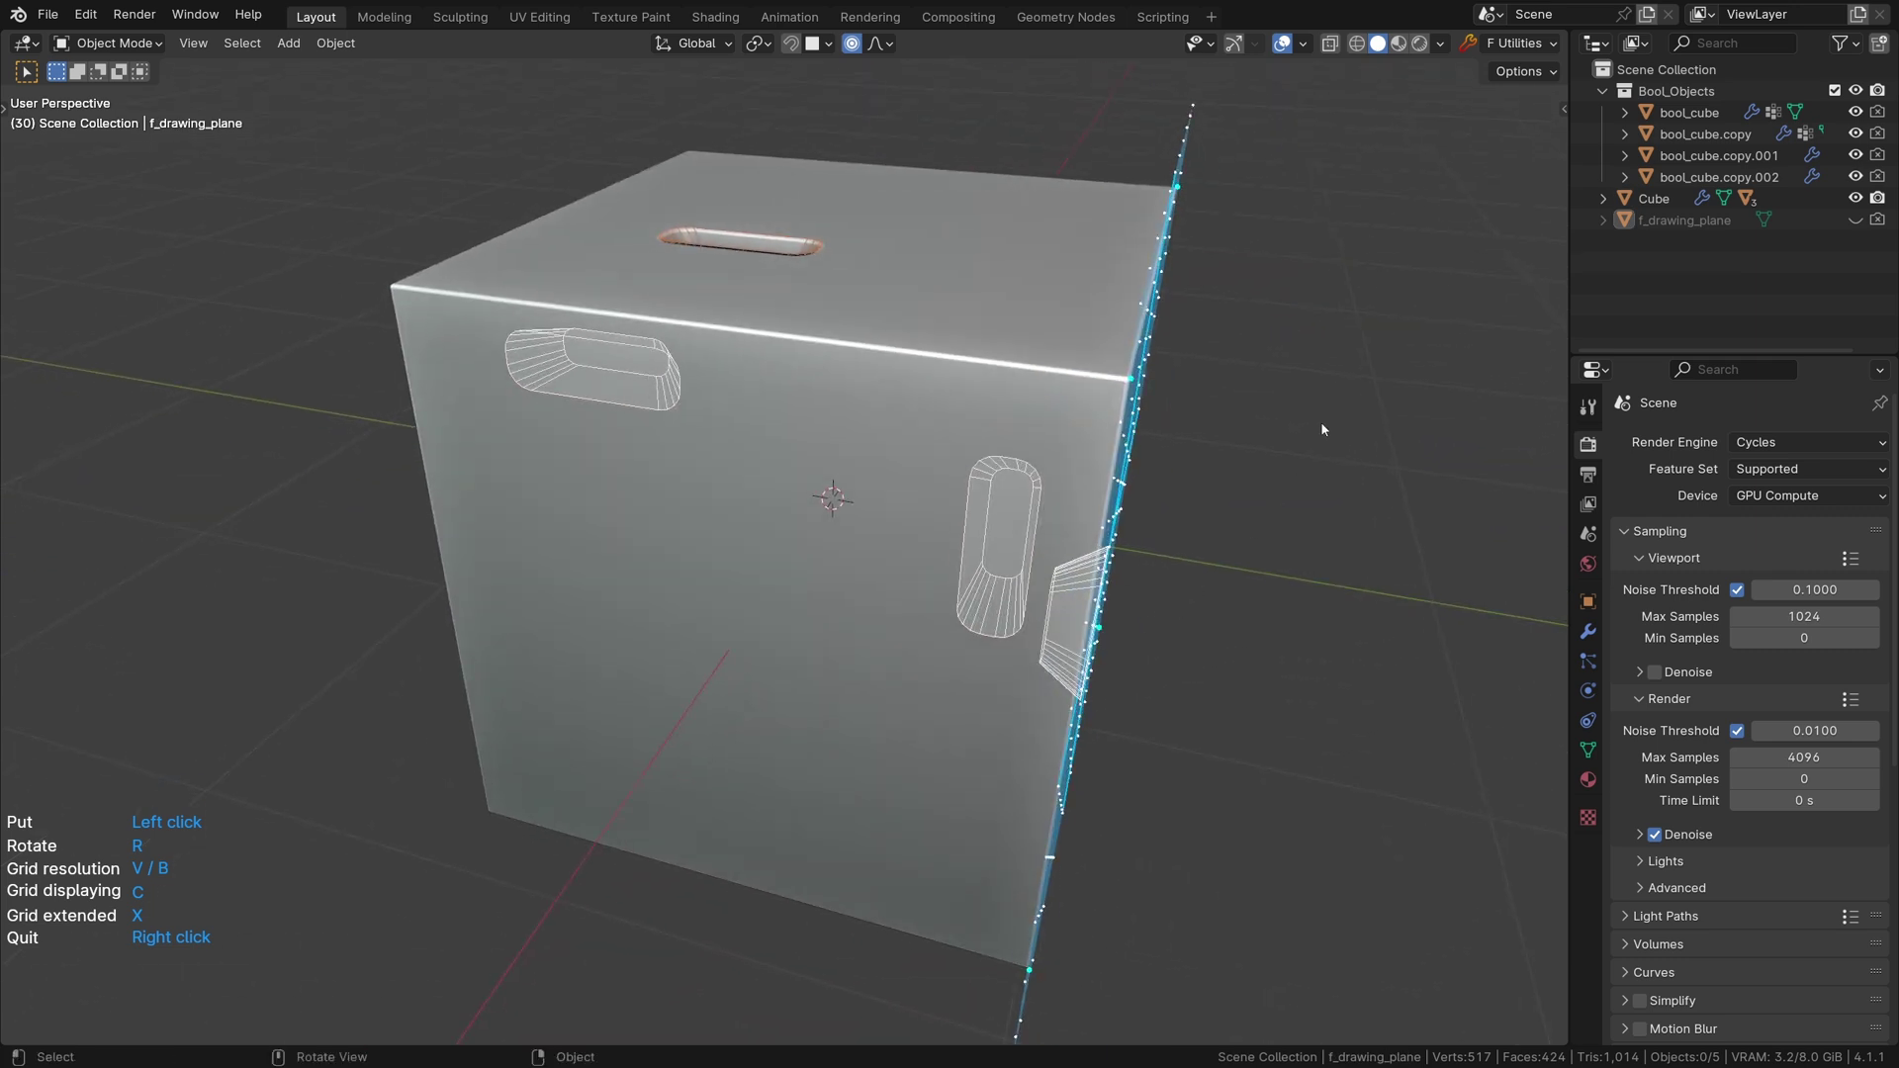
pyautogui.rightClick(1321, 428)
pyautogui.moveTo(1321, 429)
pyautogui.mouseDown(button='middle')
pyautogui.moveTo(939, 510)
pyautogui.moveTo(879, 396)
pyautogui.moveTo(952, 417)
pyautogui.mouseUp(button='middle')
# - Cut a shallow rounded-square inset panel into the cube's top face
pyautogui.moveTo(597, 387); pyautogui.dragTo(778, 489, button='middle')
pyautogui.click(778, 489)
pyautogui.press('f')
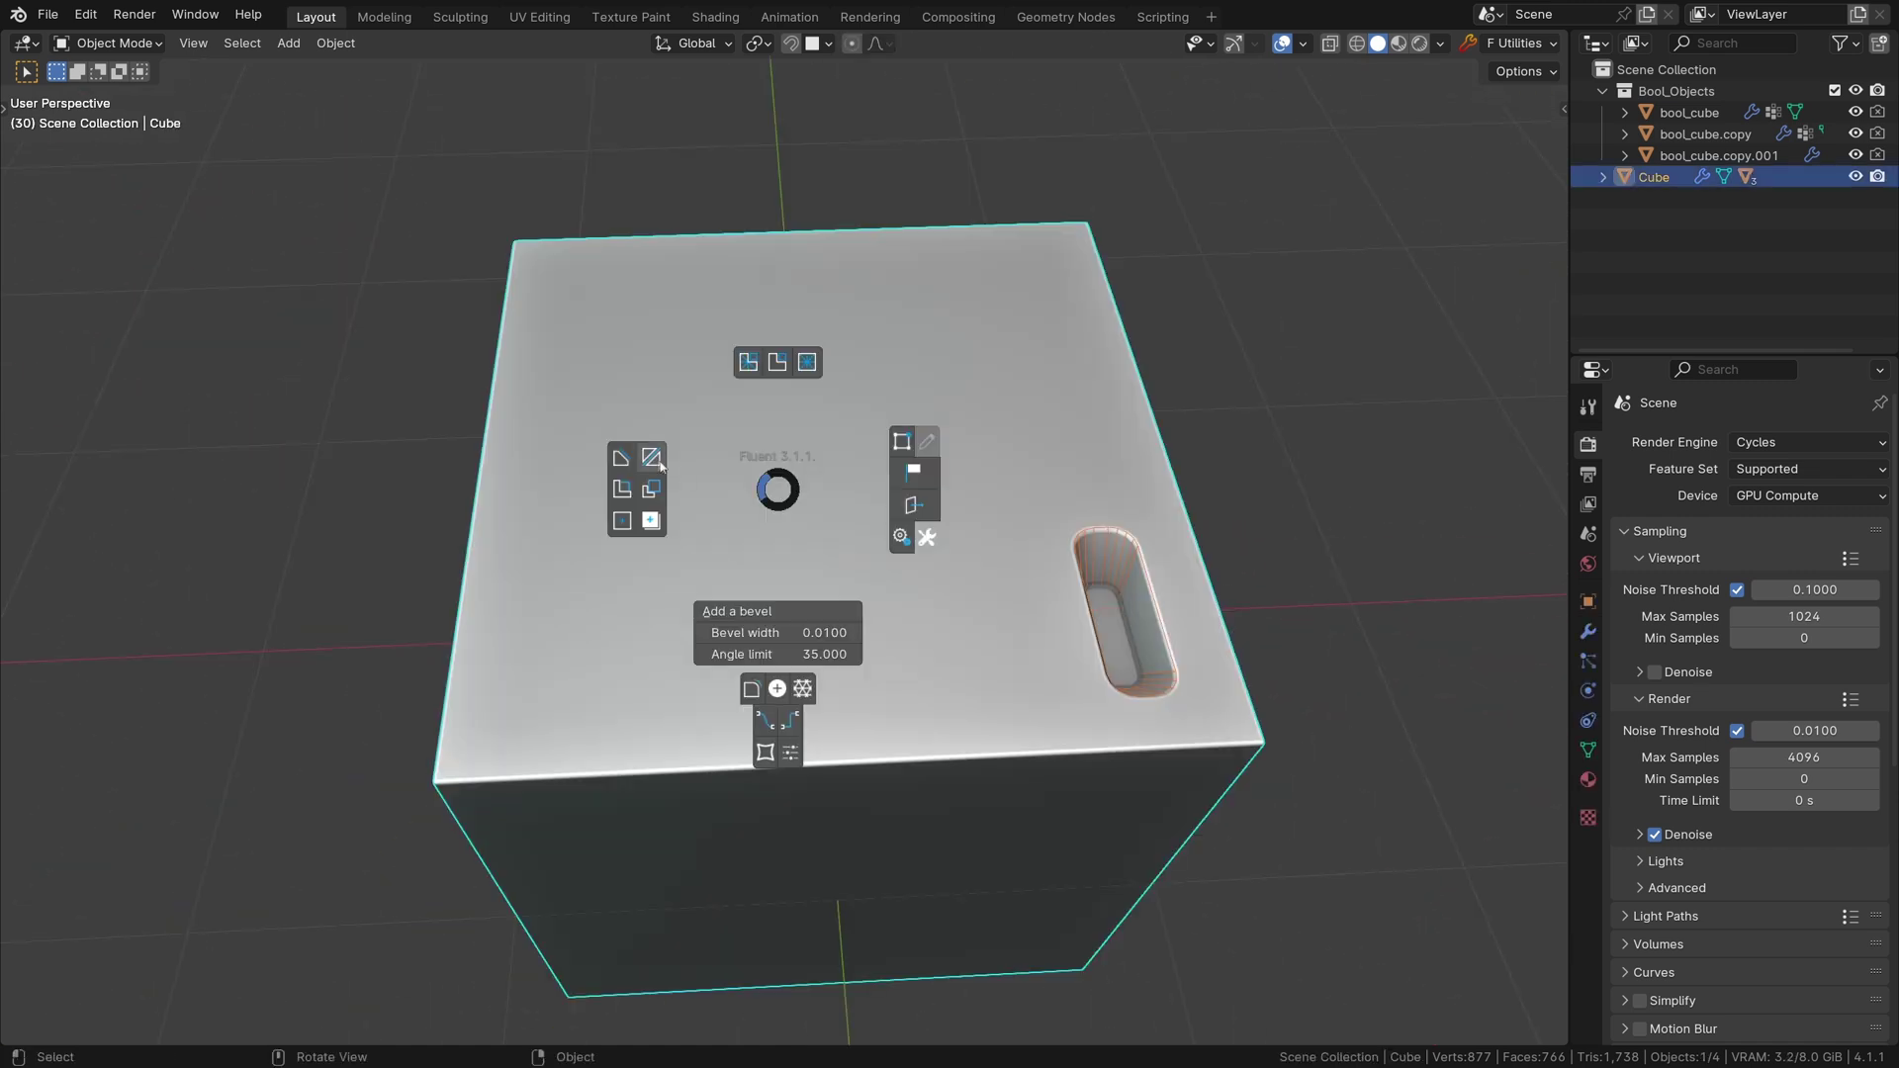
pyautogui.click(655, 463)
pyautogui.moveTo(647, 311)
pyautogui.mouseDown()
pyautogui.moveTo(836, 440)
pyautogui.moveTo(890, 552)
pyautogui.mouseUp()
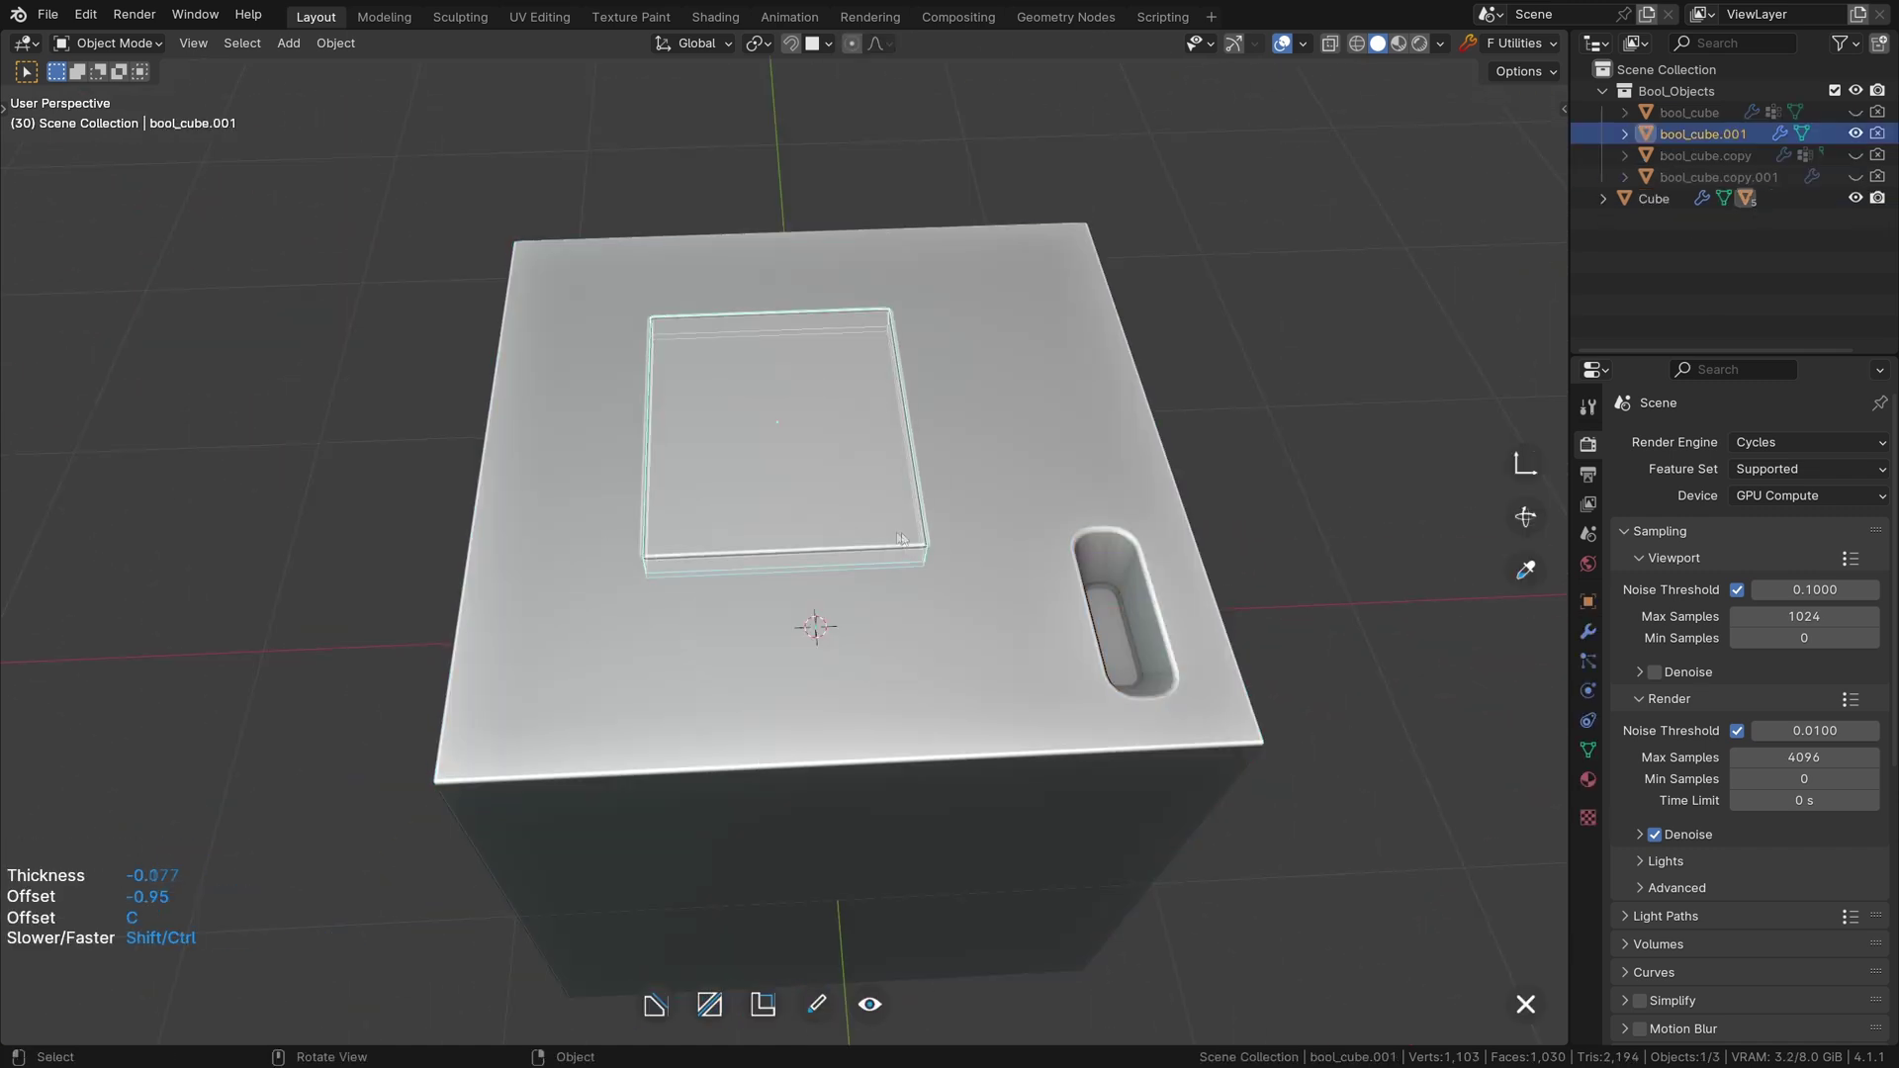
pyautogui.click(934, 511)
pyautogui.click(826, 442)
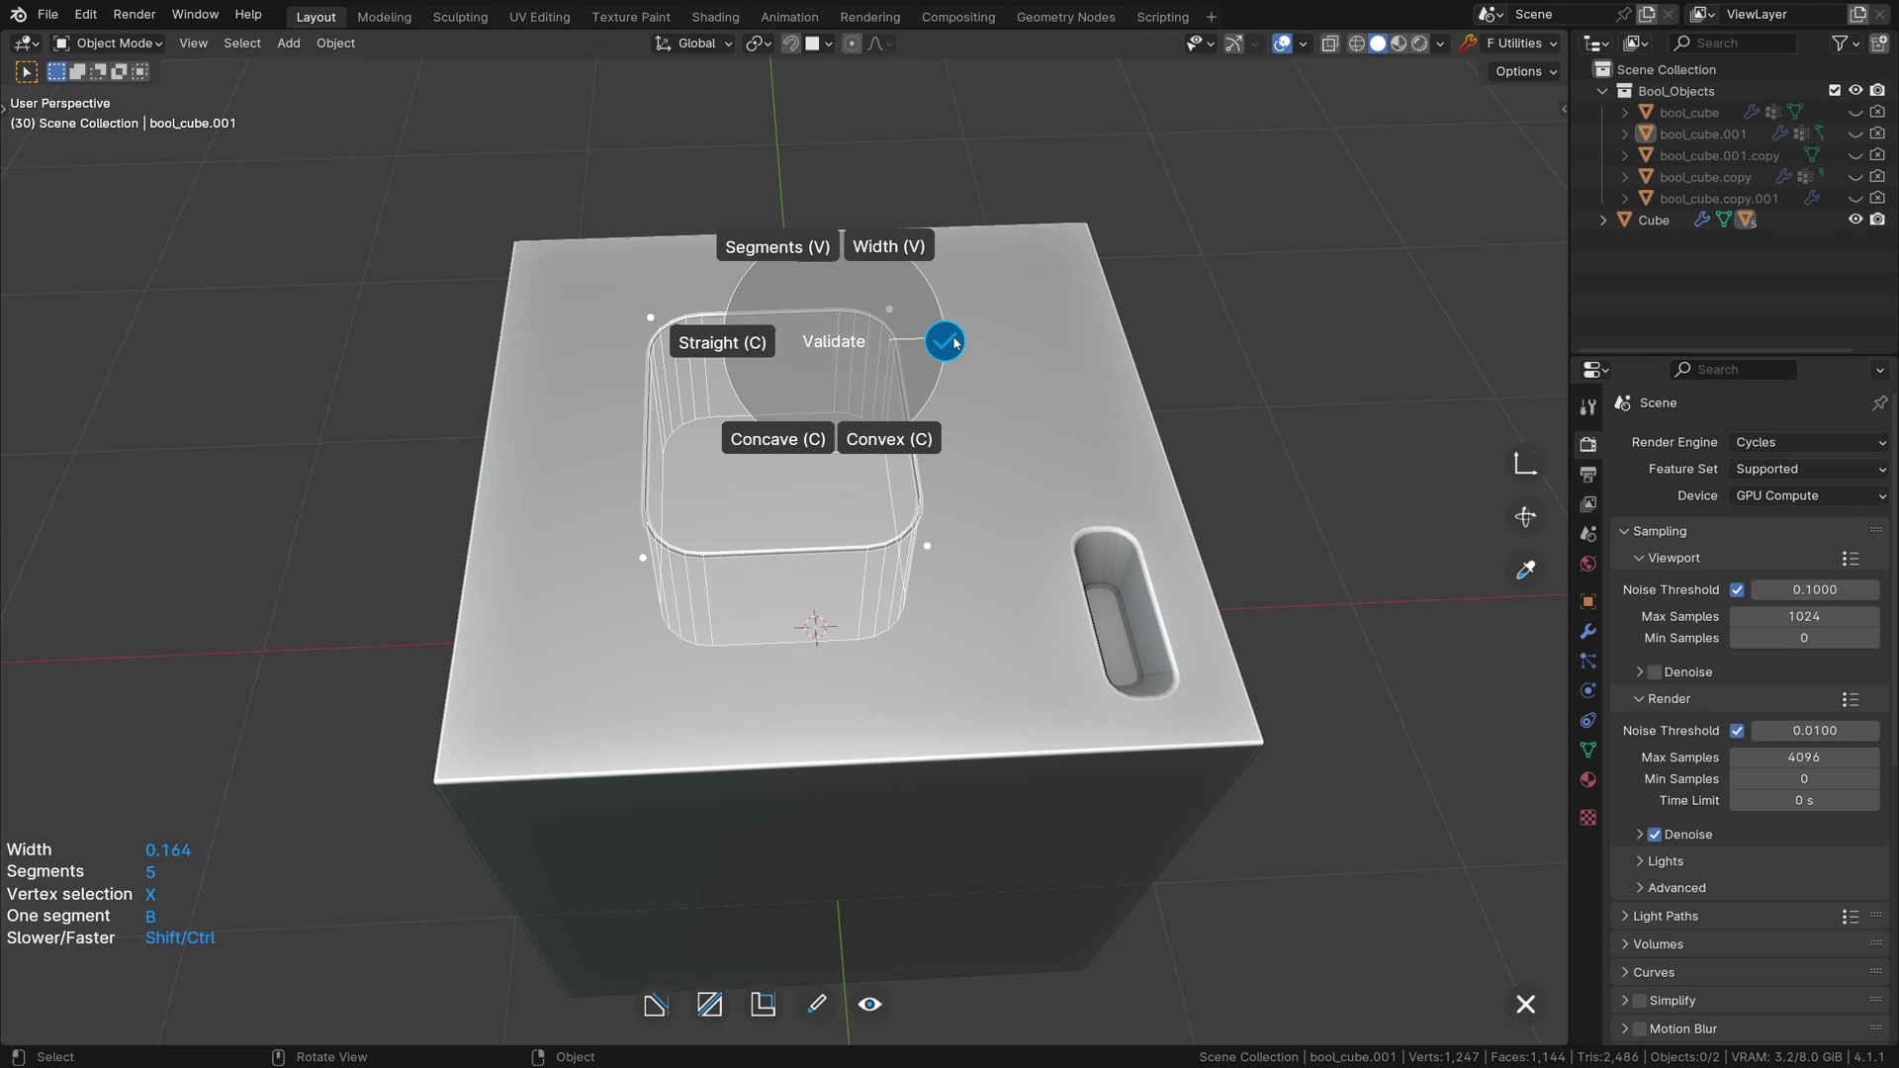
# - Cut a small rectangular notch along the inset panel's upper edge
pyautogui.moveTo(831, 446)
pyautogui.mouseDown(button='middle')
pyautogui.moveTo(867, 474)
pyautogui.moveTo(818, 502)
pyautogui.mouseUp(button='middle')
pyautogui.click(817, 502)
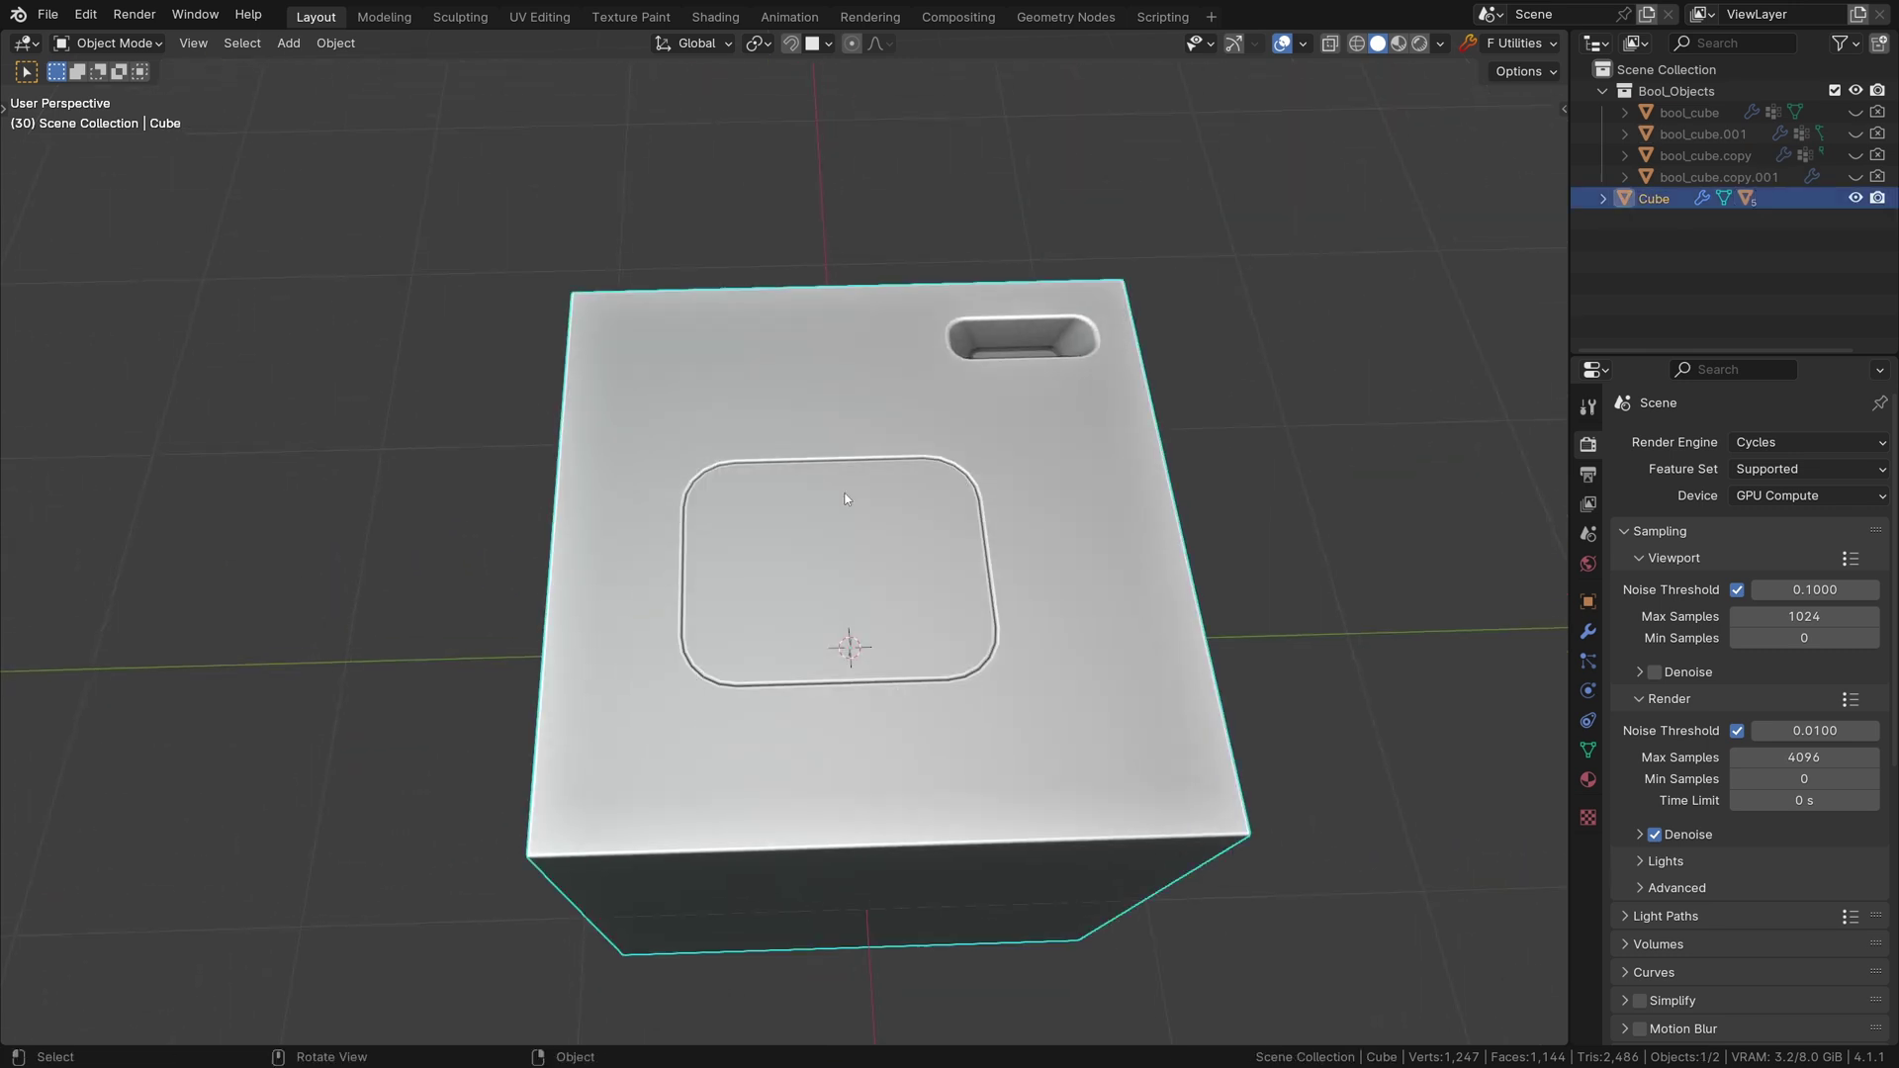
pyautogui.scroll(3, 816, 502)
pyautogui.press('f')
pyautogui.click(682, 476)
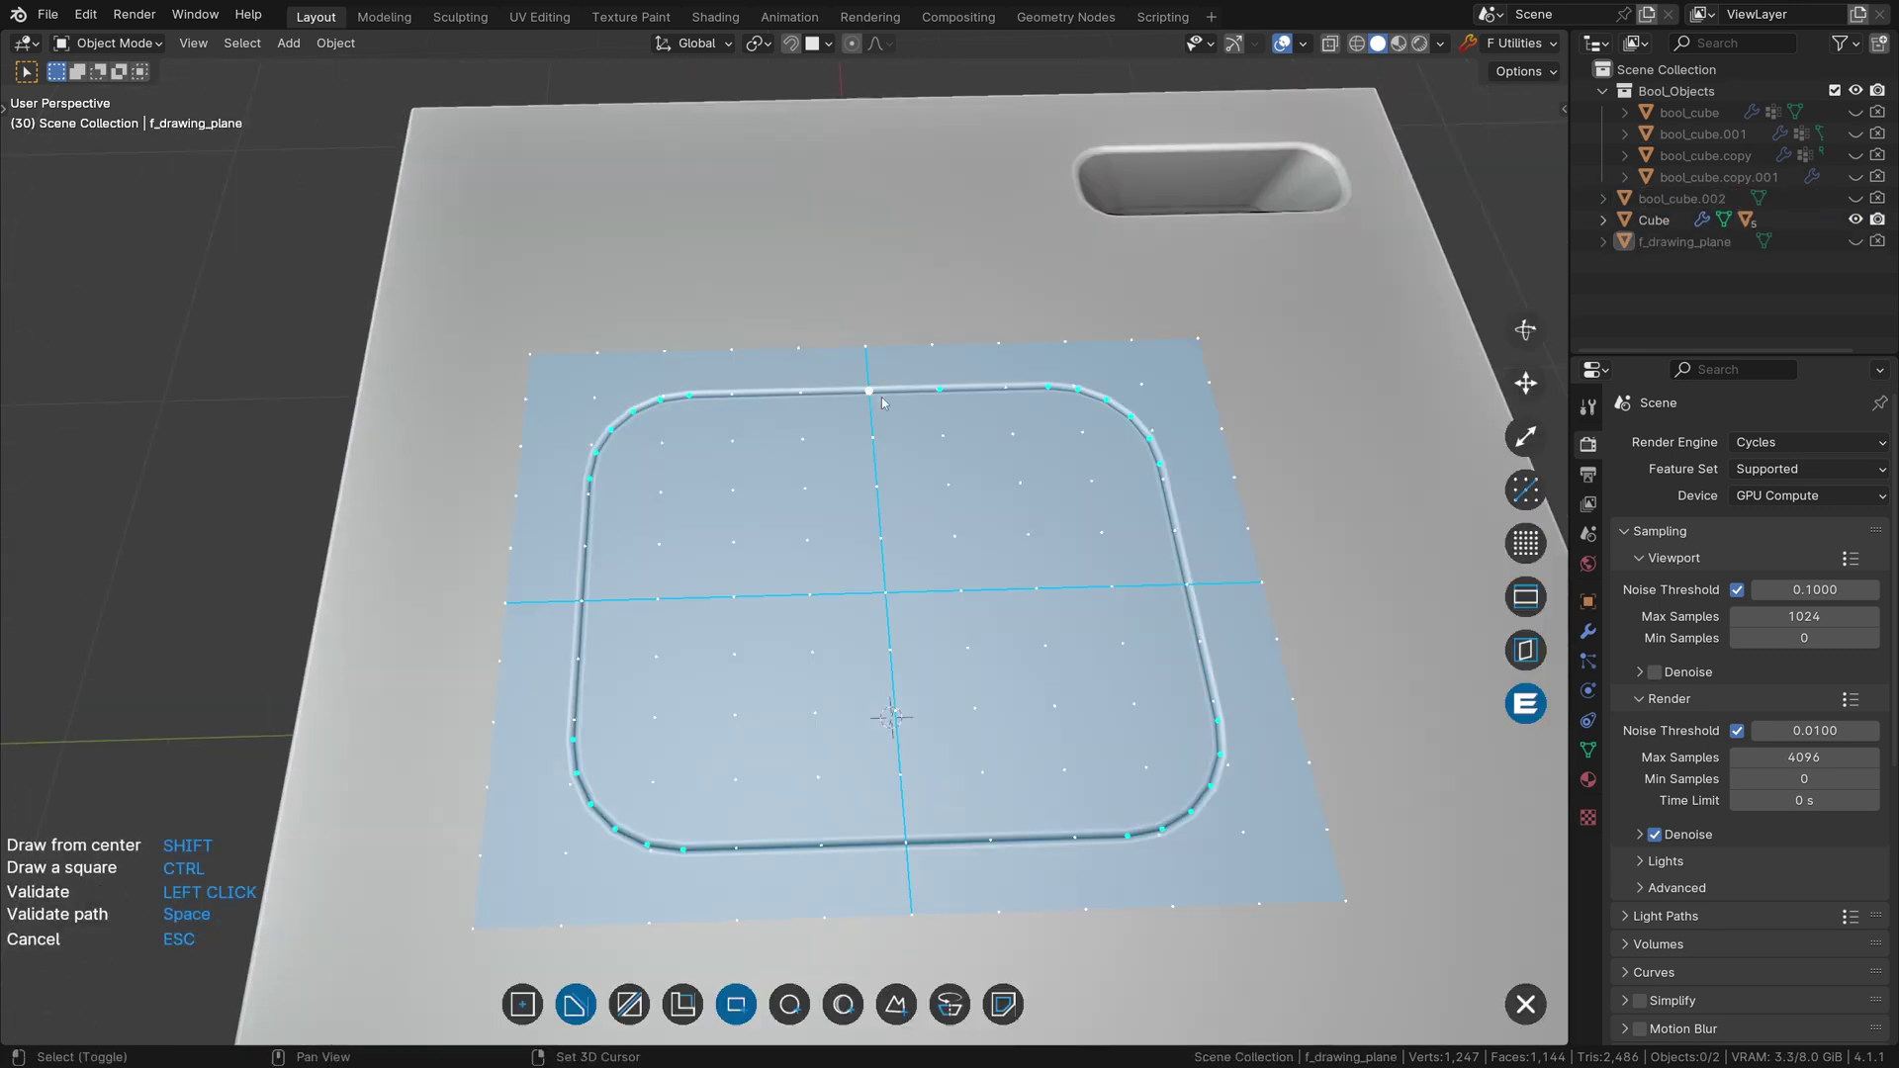
pyautogui.moveTo(757, 350); pyautogui.dragTo(987, 432)
pyautogui.click(987, 432)
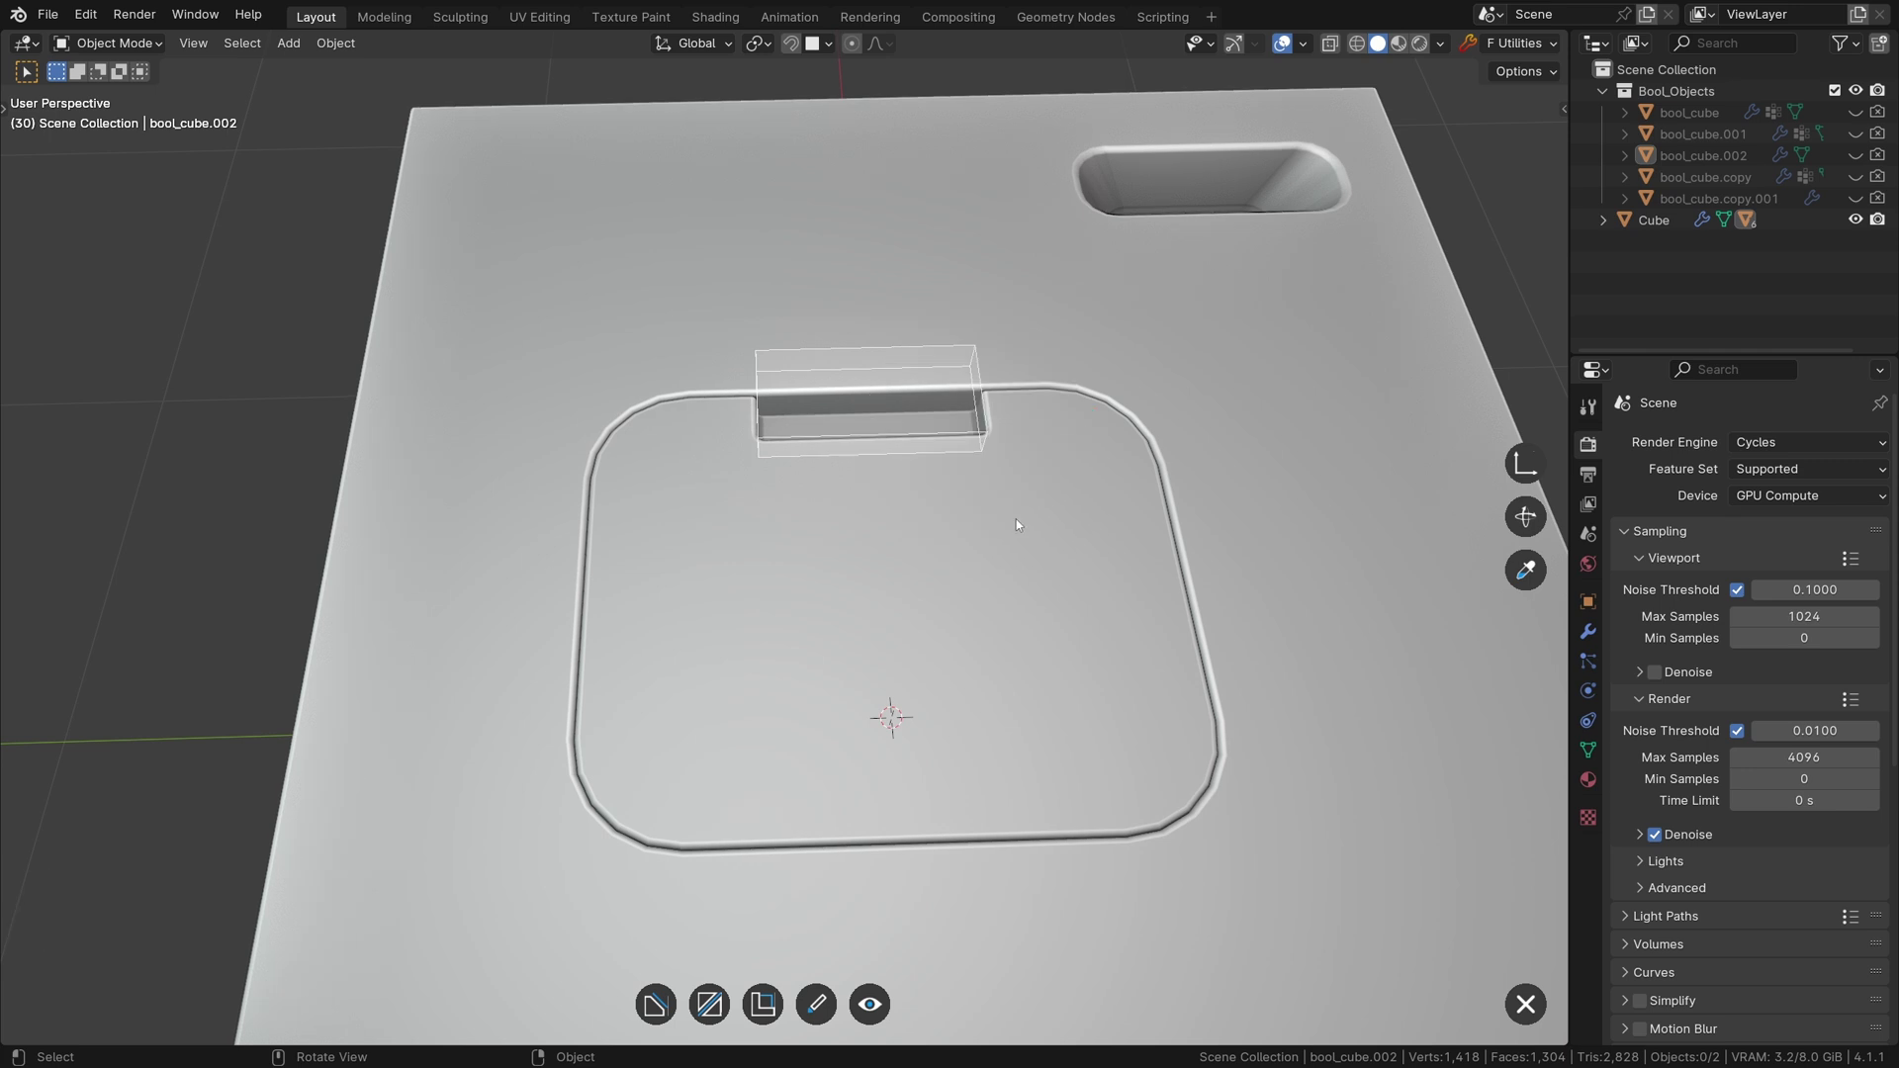
pyautogui.click(1070, 402)
pyautogui.moveTo(1070, 402); pyautogui.dragTo(769, 447, button='middle')
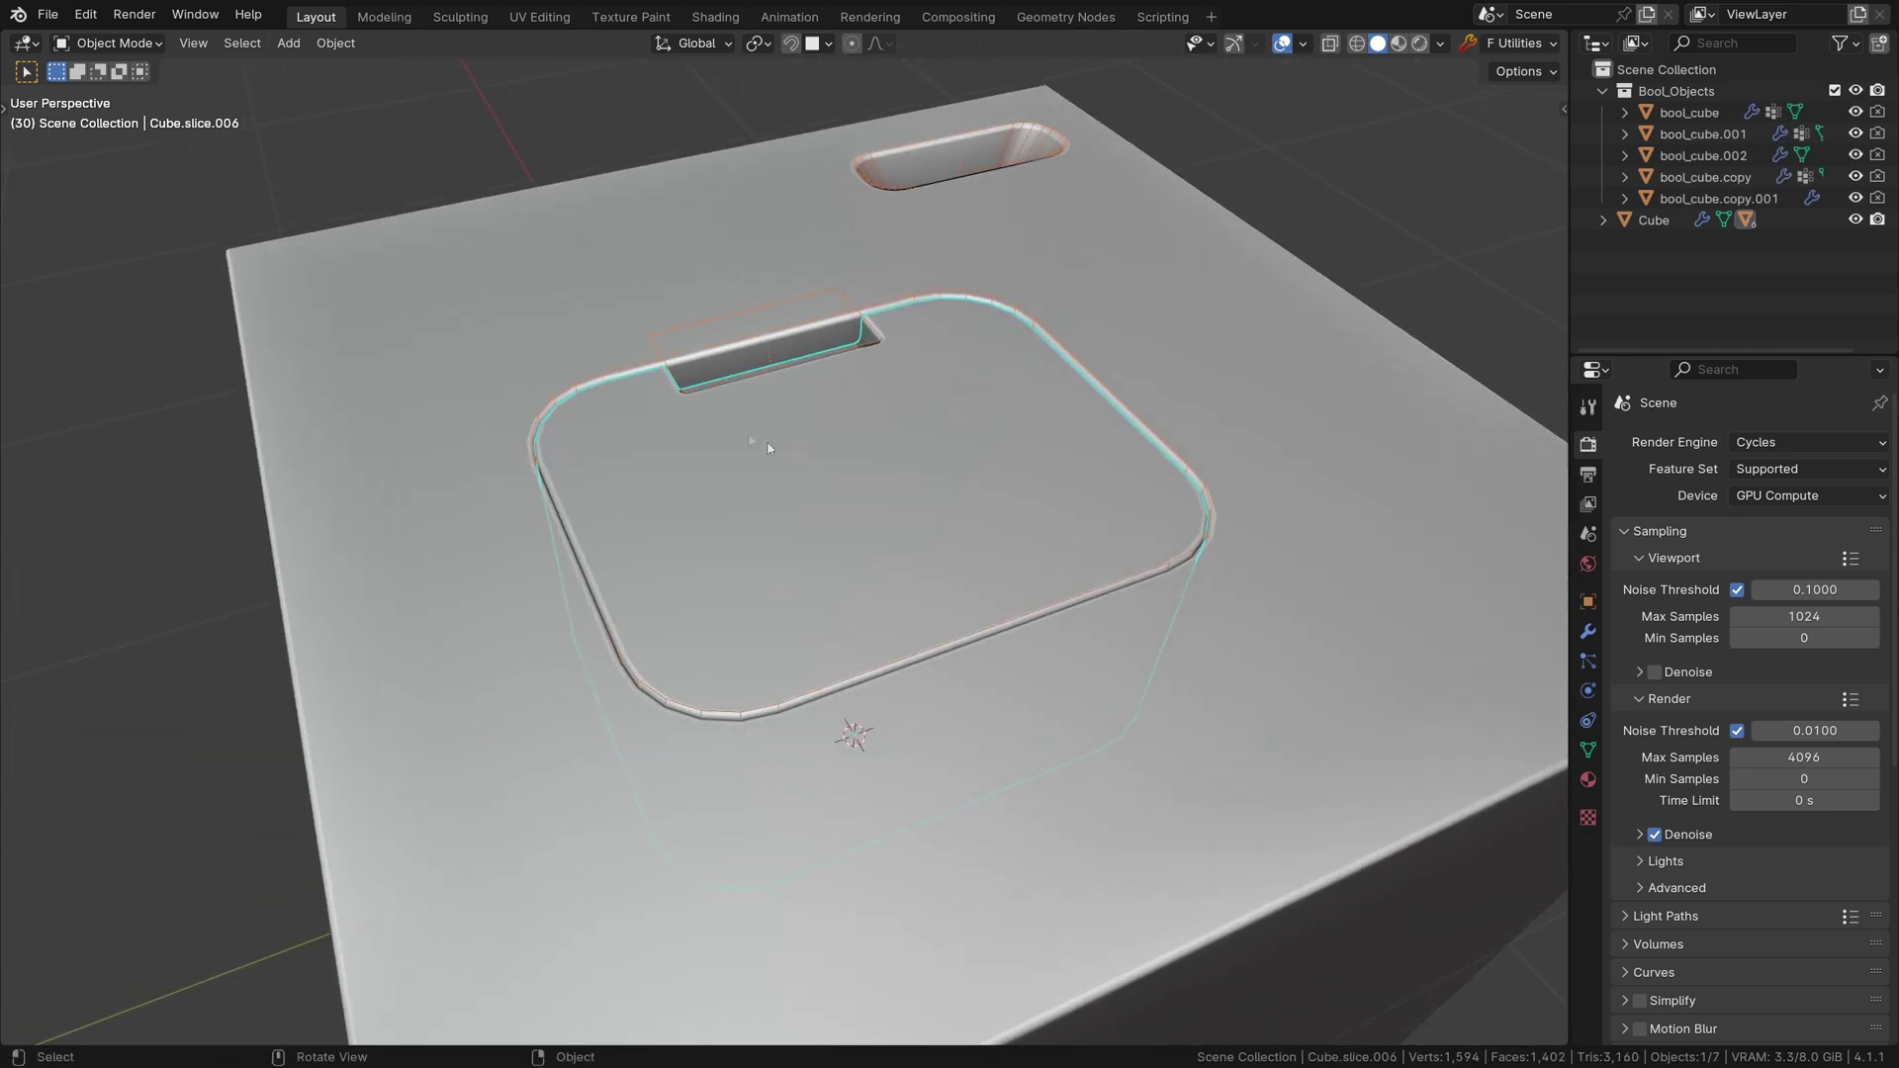
# - Duplicate the notched panel cutter onto the cube's front face, rotated 180 degrees
pyautogui.press('f')
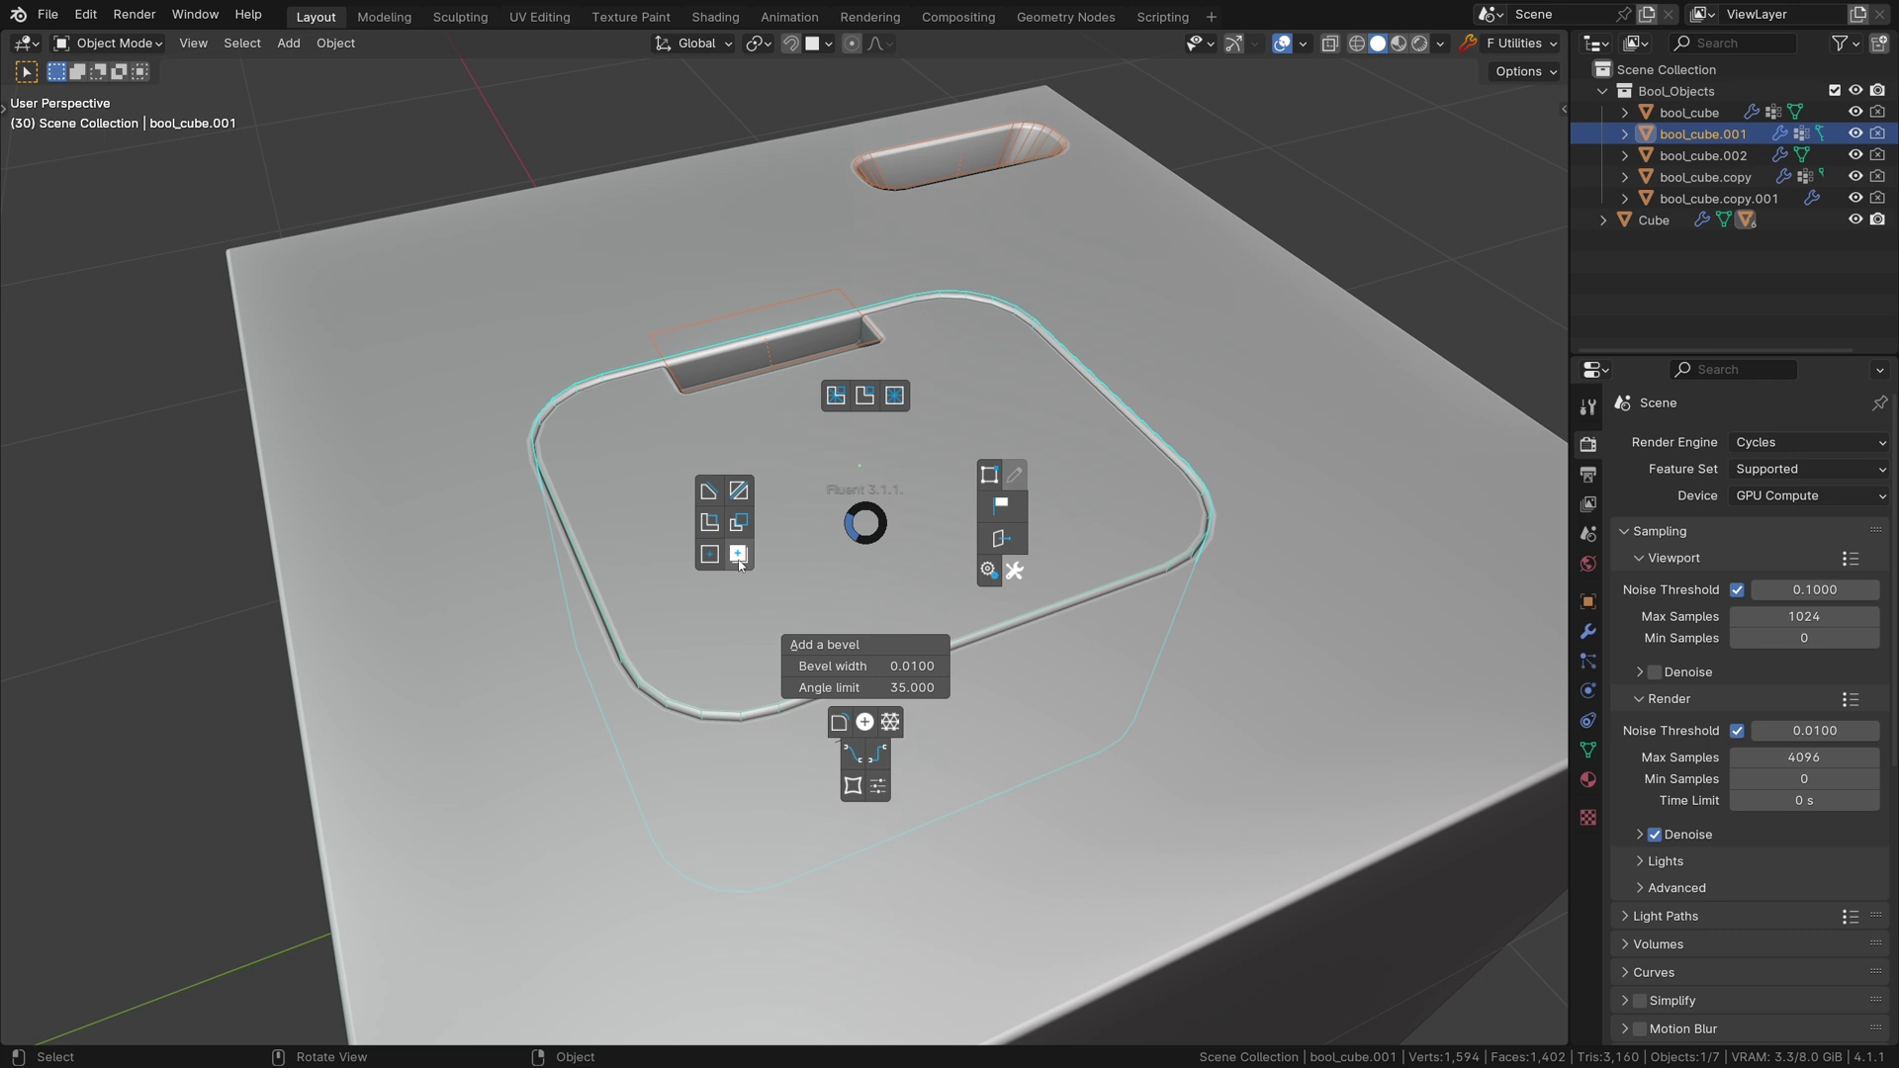
pyautogui.click(925, 826)
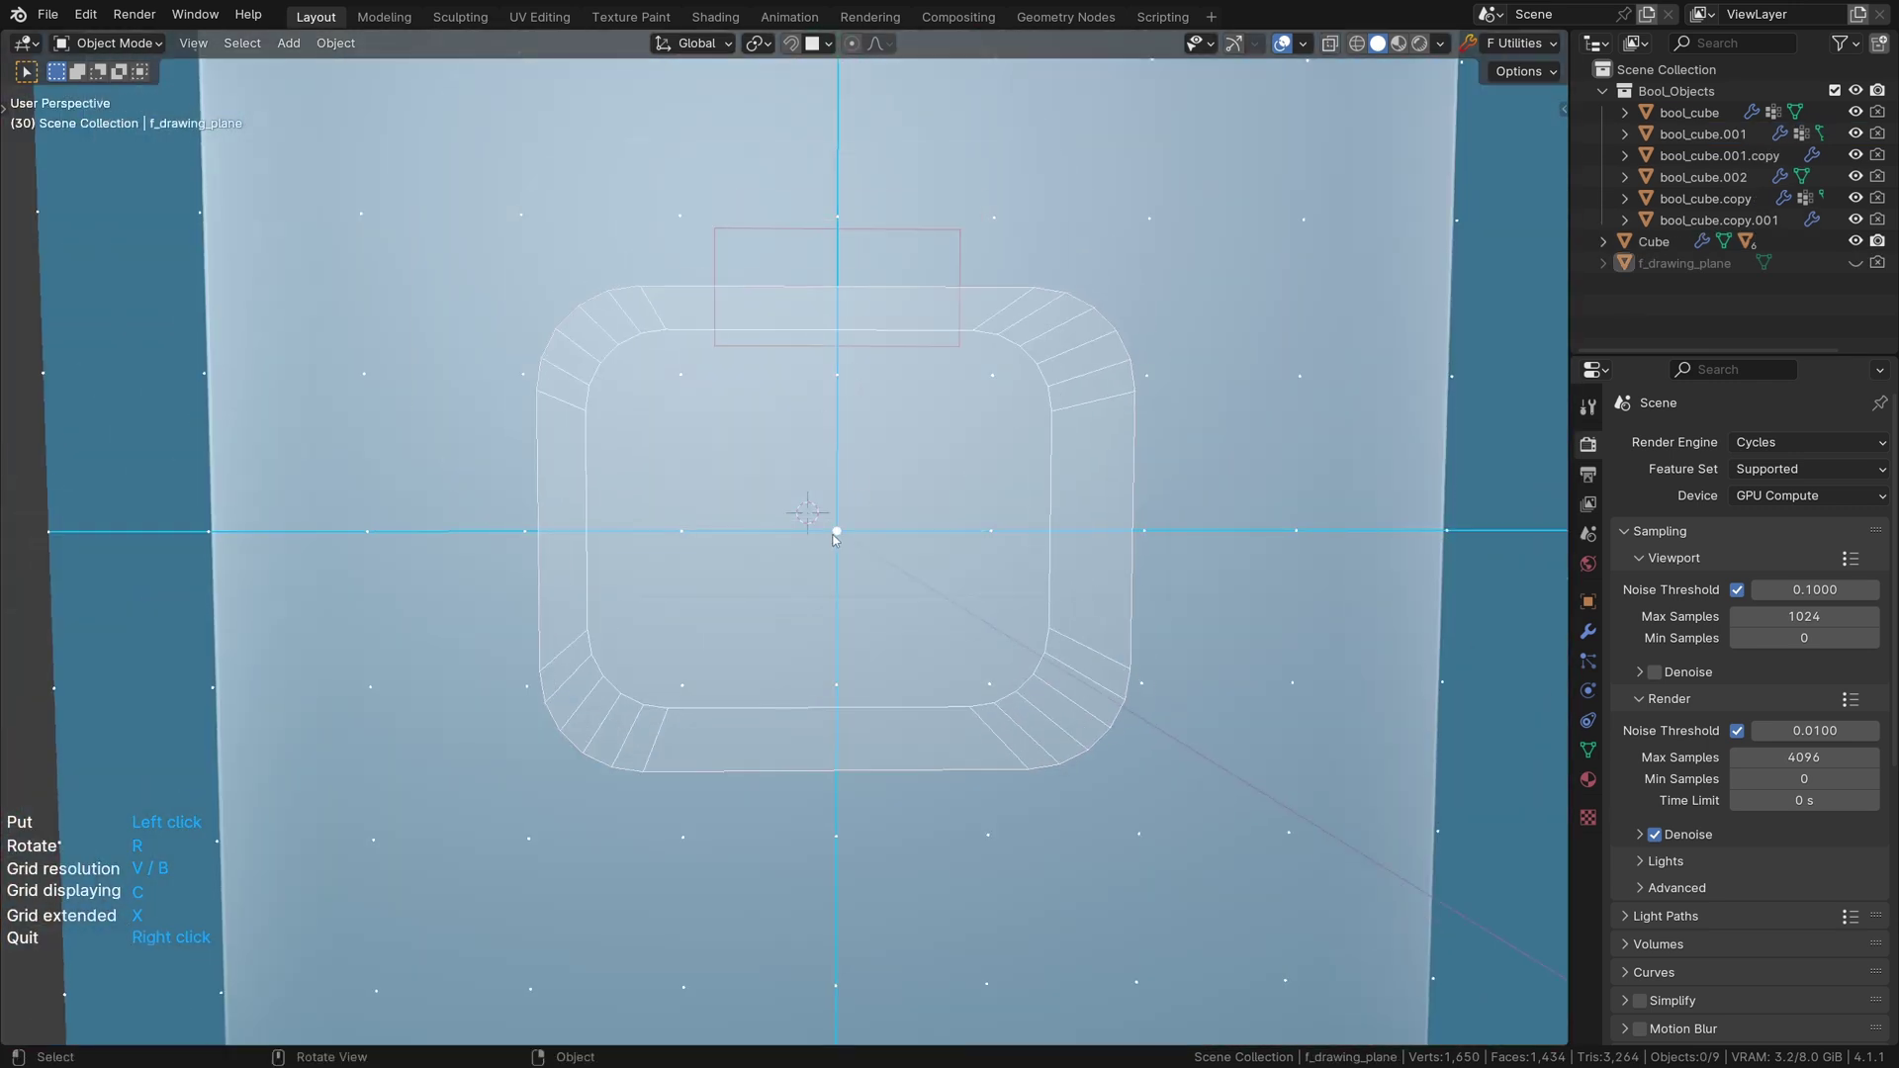
pyautogui.press('r')
pyautogui.press('r')
pyautogui.click(836, 535)
pyautogui.scroll(-4, 1299, 534)
pyautogui.rightClick(1270, 495)
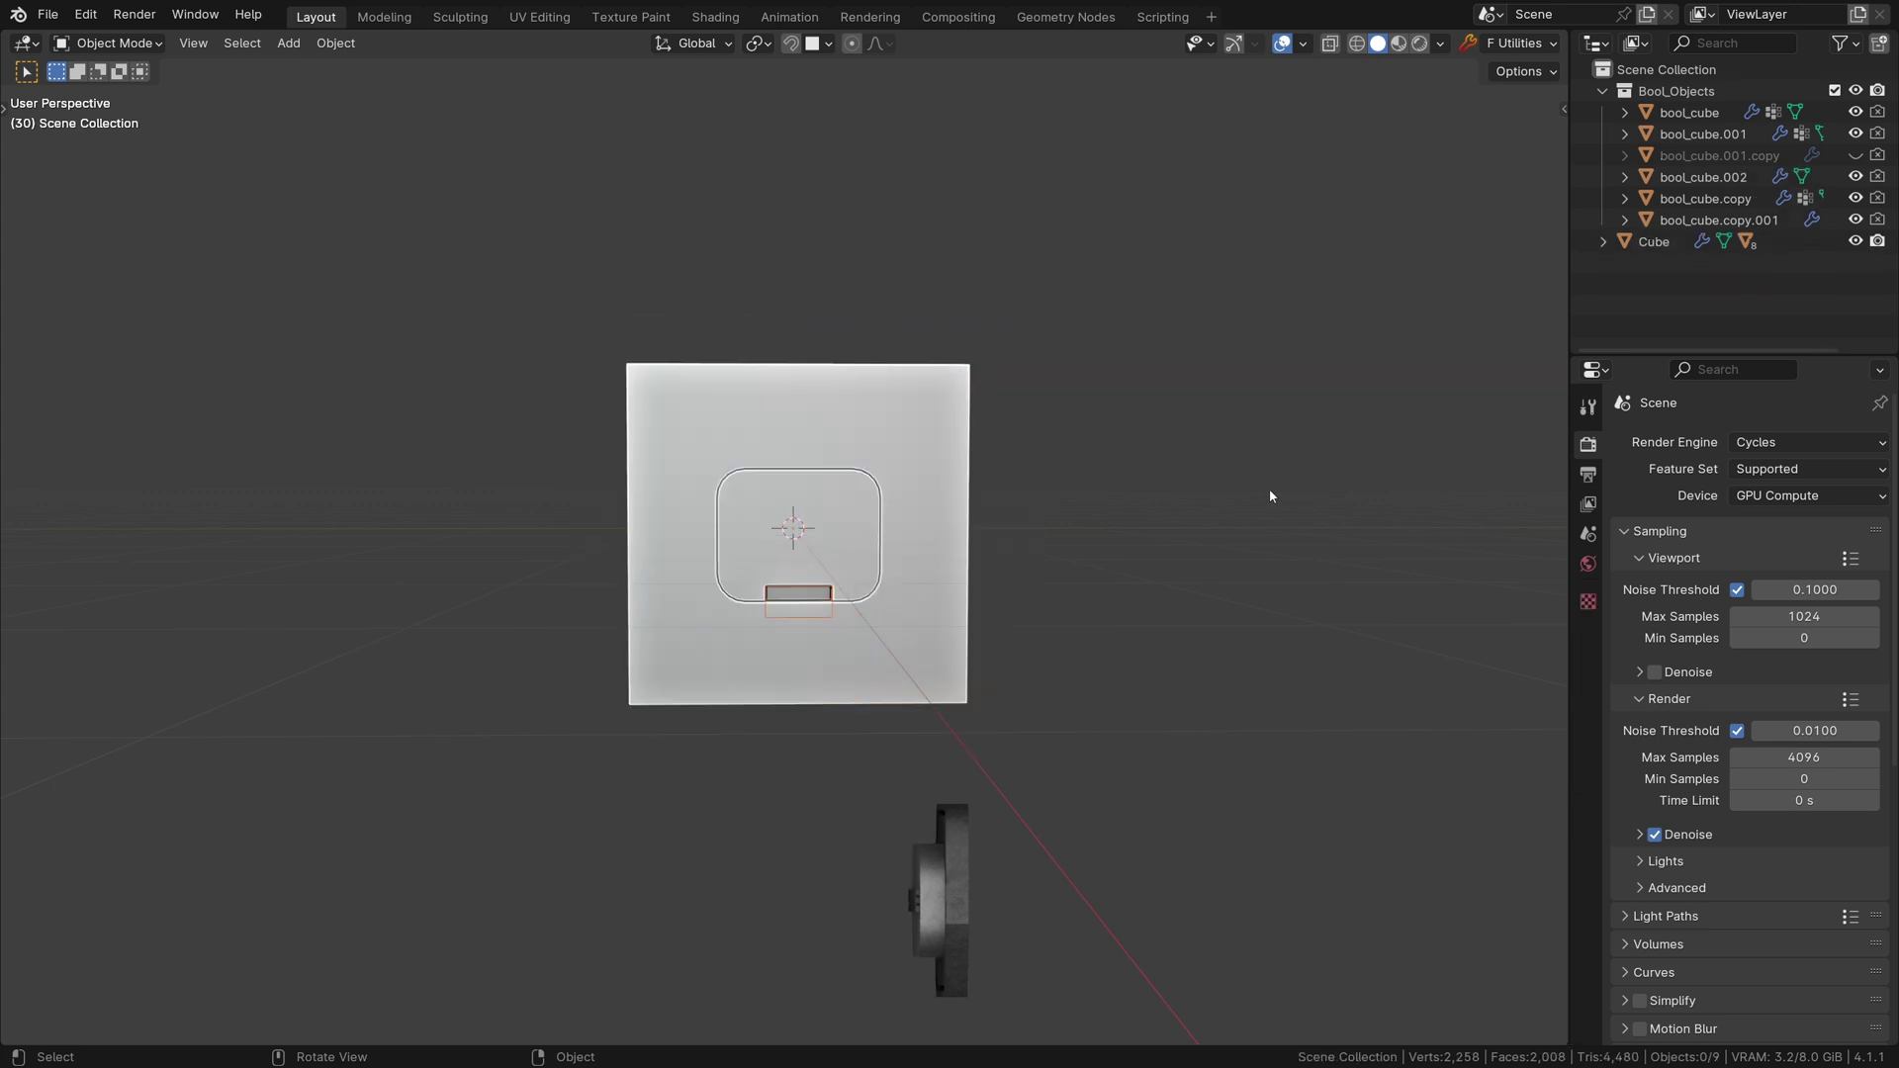
pyautogui.moveTo(1269, 489); pyautogui.dragTo(849, 666, button='middle')
pyautogui.scroll(5, 737, 507)
pyautogui.moveTo(738, 507)
pyautogui.mouseDown(button='middle')
pyautogui.moveTo(776, 519)
pyautogui.moveTo(815, 582)
pyautogui.moveTo(803, 639)
pyautogui.moveTo(912, 585)
pyautogui.mouseUp(button='middle')
pyautogui.scroll(-5, 777, 518)
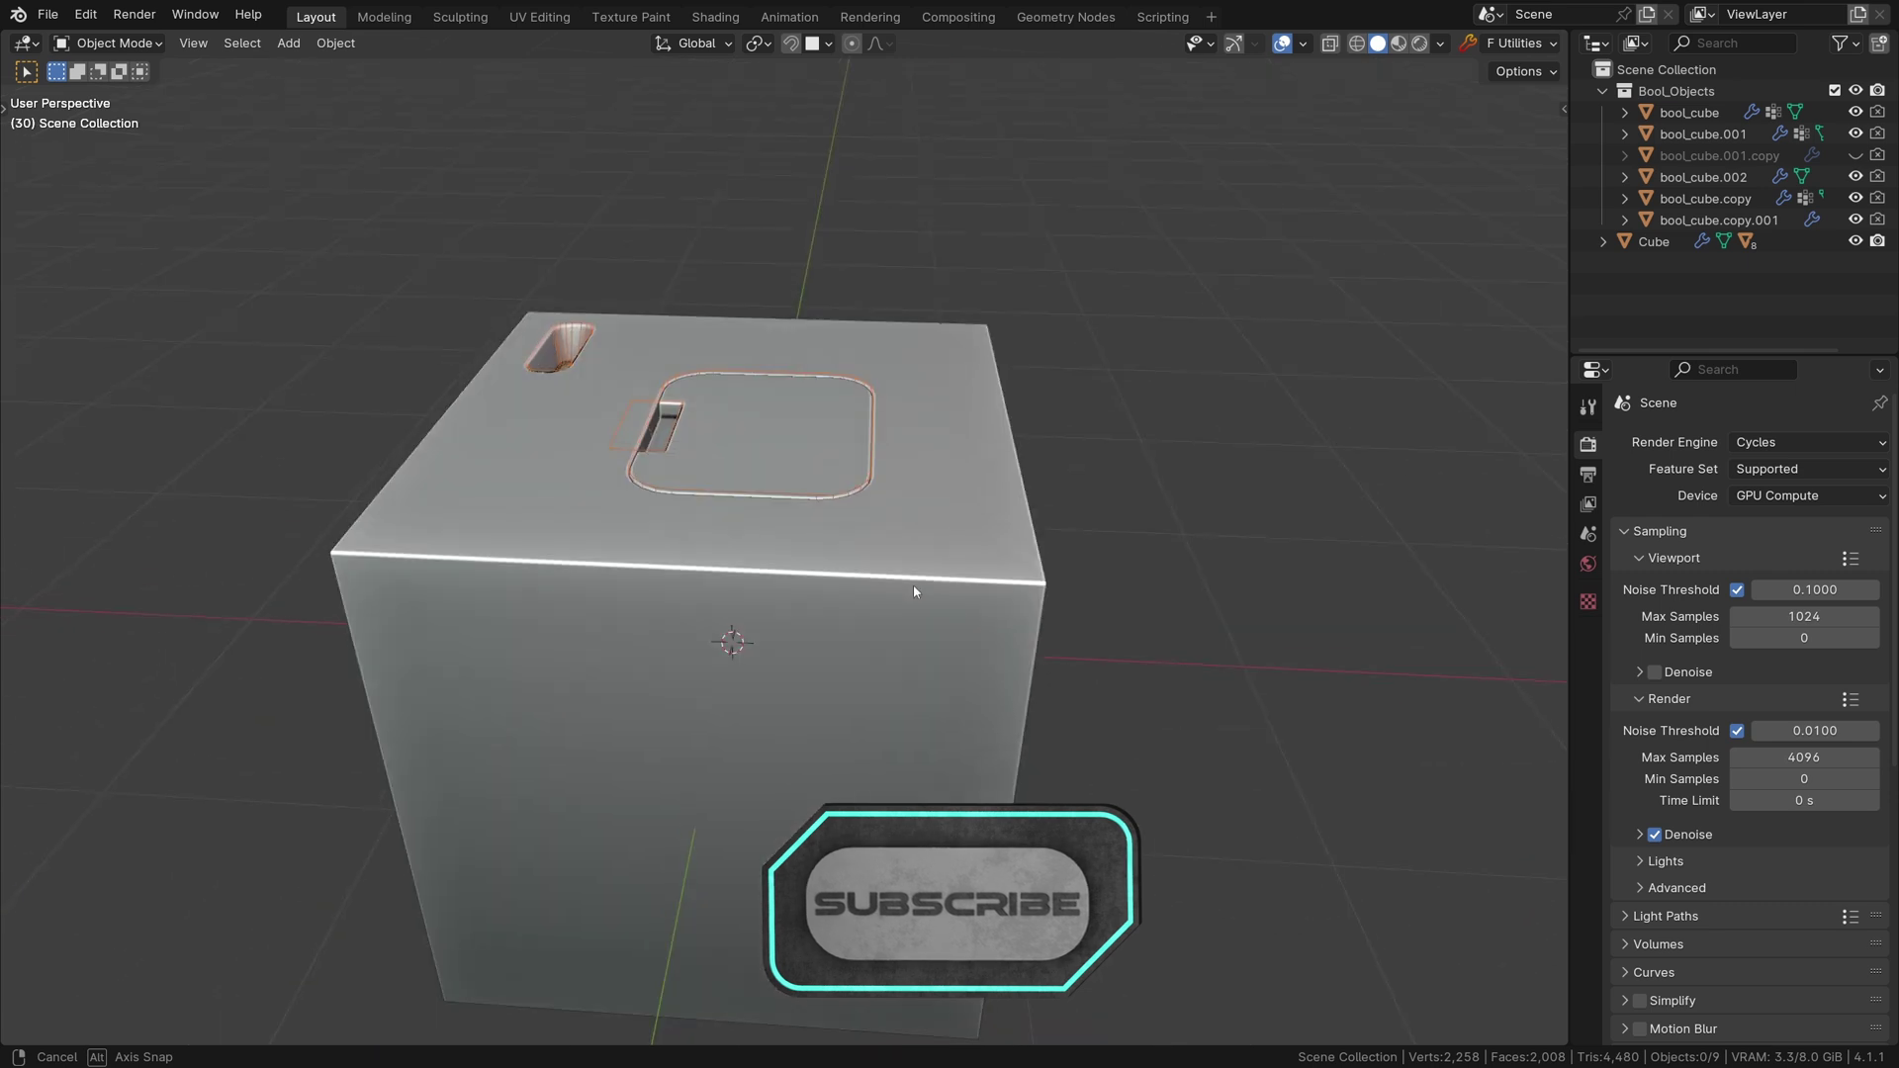
# - Give the top panel cutter a single-segment corner bevel in the Fluent editor, making it octagonal
pyautogui.moveTo(913, 585)
pyautogui.mouseDown(button='middle')
pyautogui.moveTo(696, 539)
pyautogui.moveTo(794, 608)
pyautogui.moveTo(741, 638)
pyautogui.mouseUp(button='middle')
pyautogui.scroll(4, 743, 638)
pyautogui.hotkey('shift', 'f')
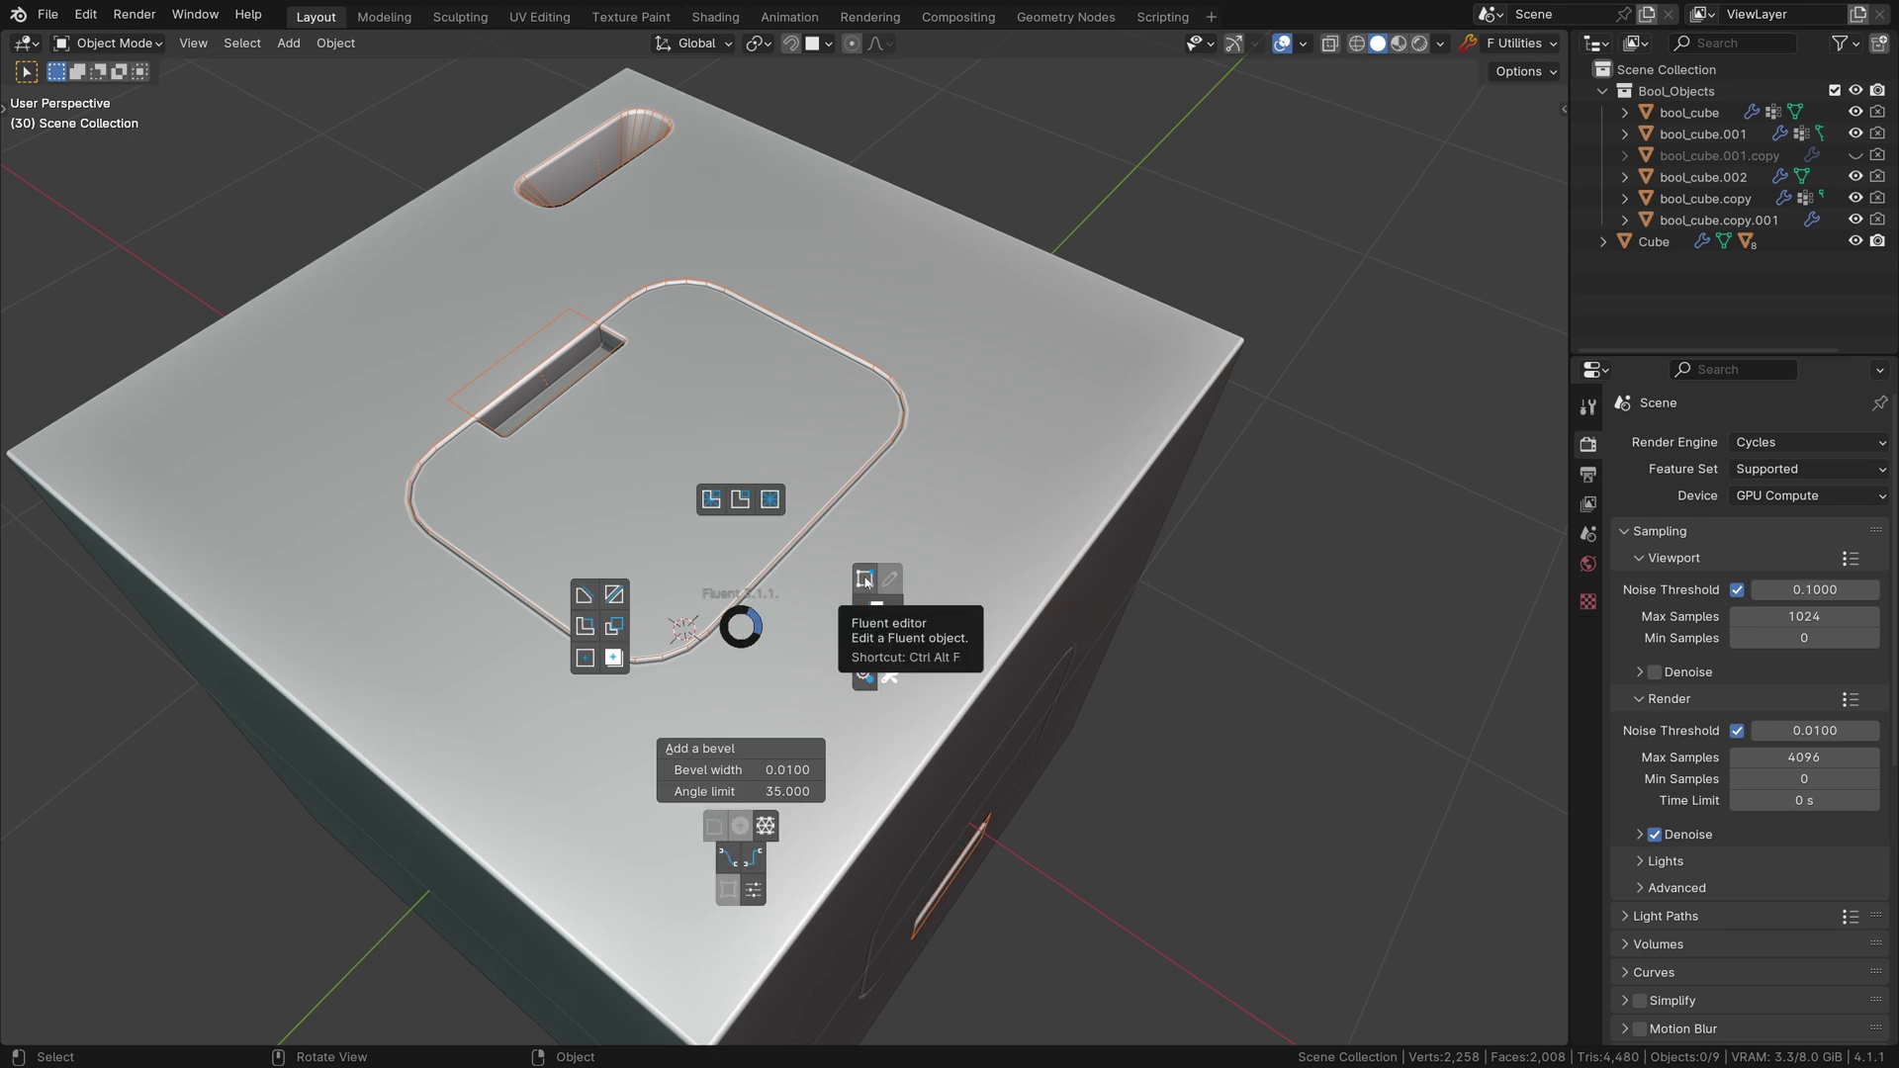
pyautogui.click(864, 580)
pyautogui.click(905, 408)
pyautogui.click(877, 606)
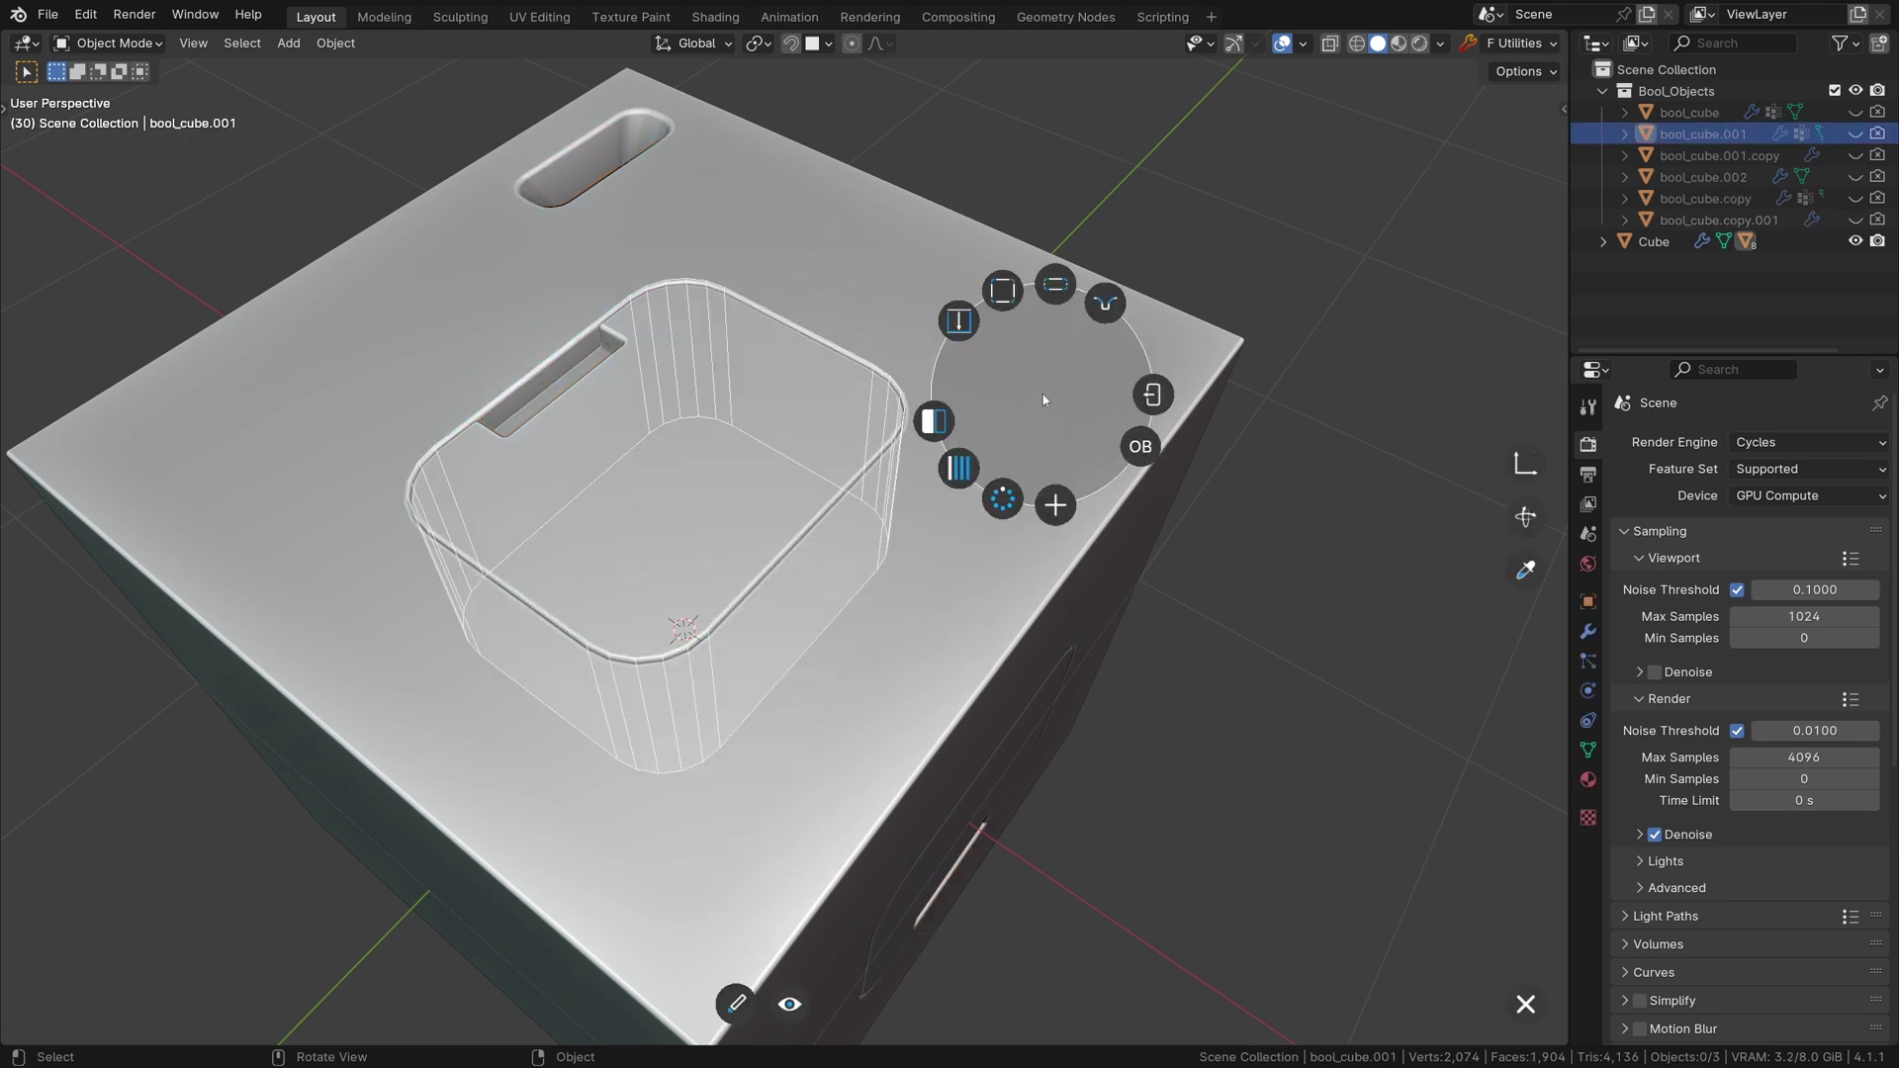
pyautogui.click(1010, 312)
pyautogui.scroll(-3, 983, 309)
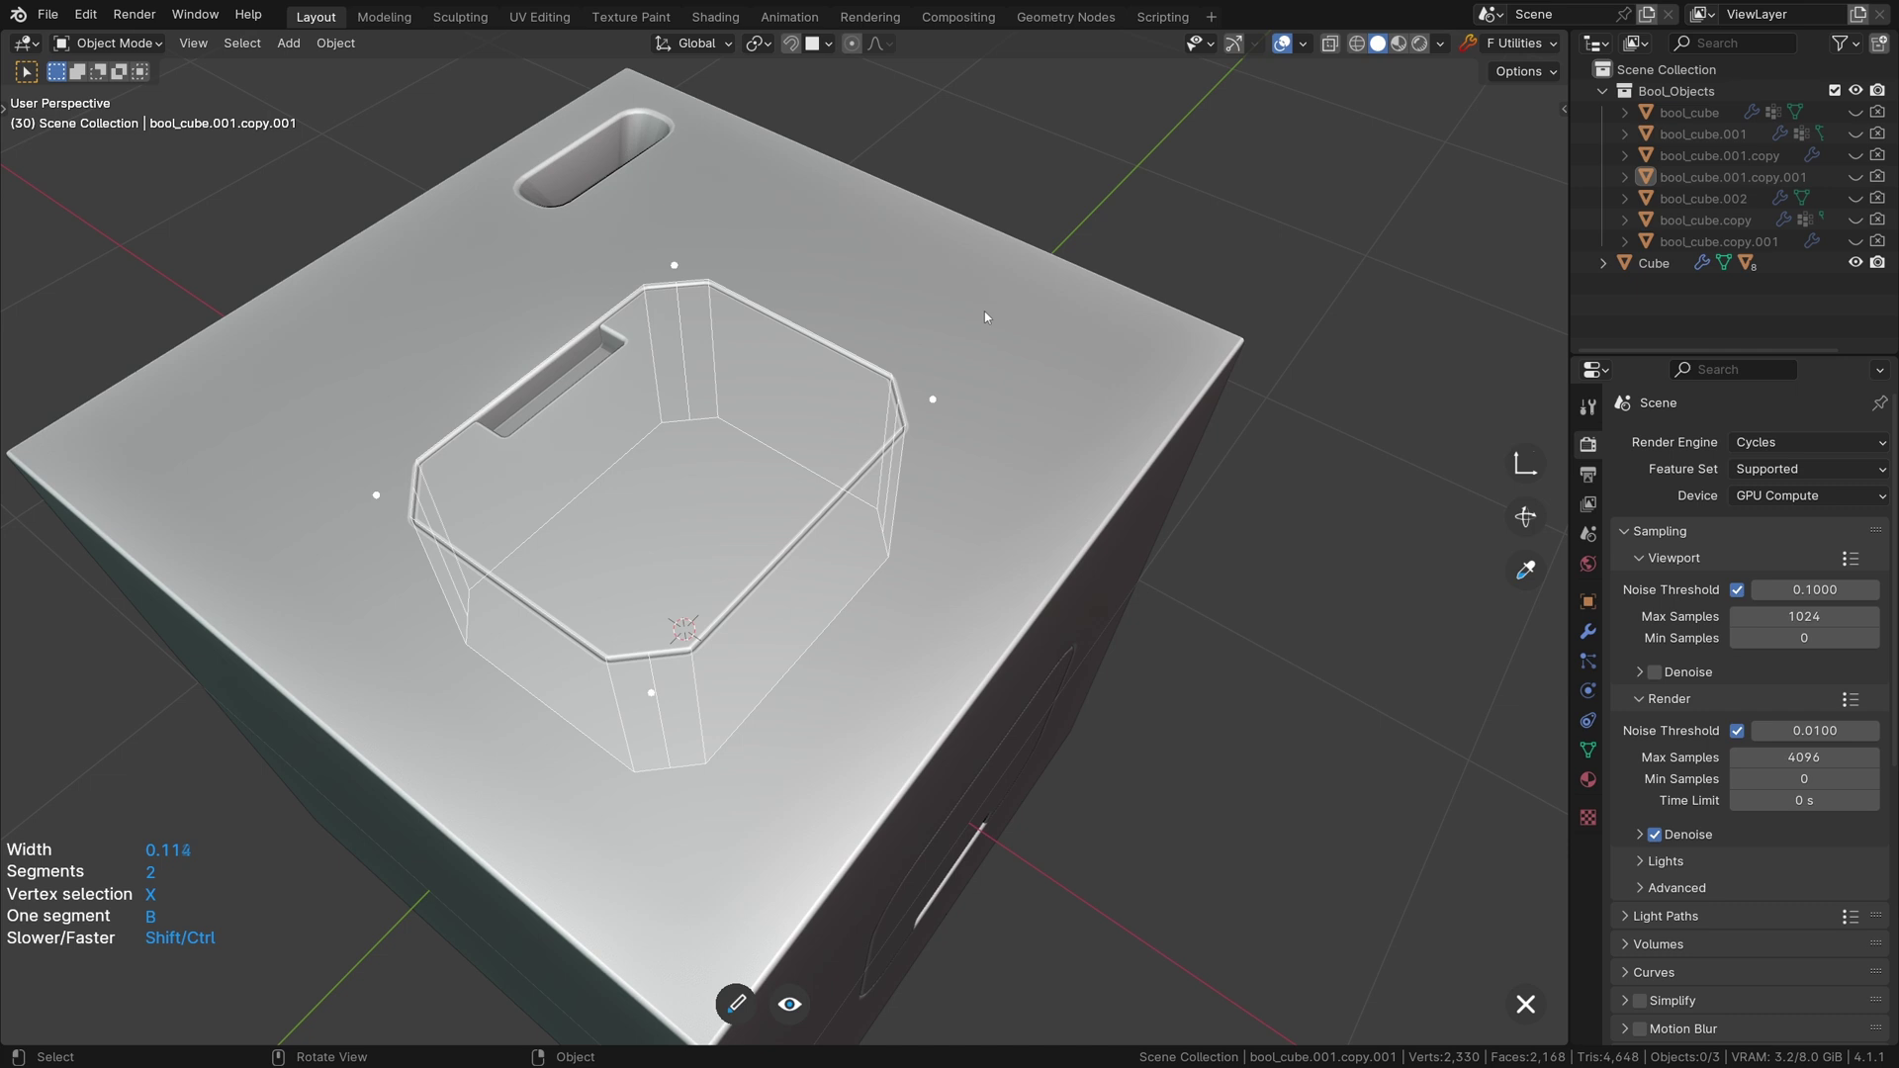
pyautogui.rightClick(983, 310)
pyautogui.click(984, 310)
pyautogui.click(943, 443)
pyautogui.moveTo(1023, 462)
pyautogui.mouseDown(button='middle')
pyautogui.moveTo(979, 304)
pyautogui.moveTo(1021, 471)
pyautogui.mouseUp(button='middle')
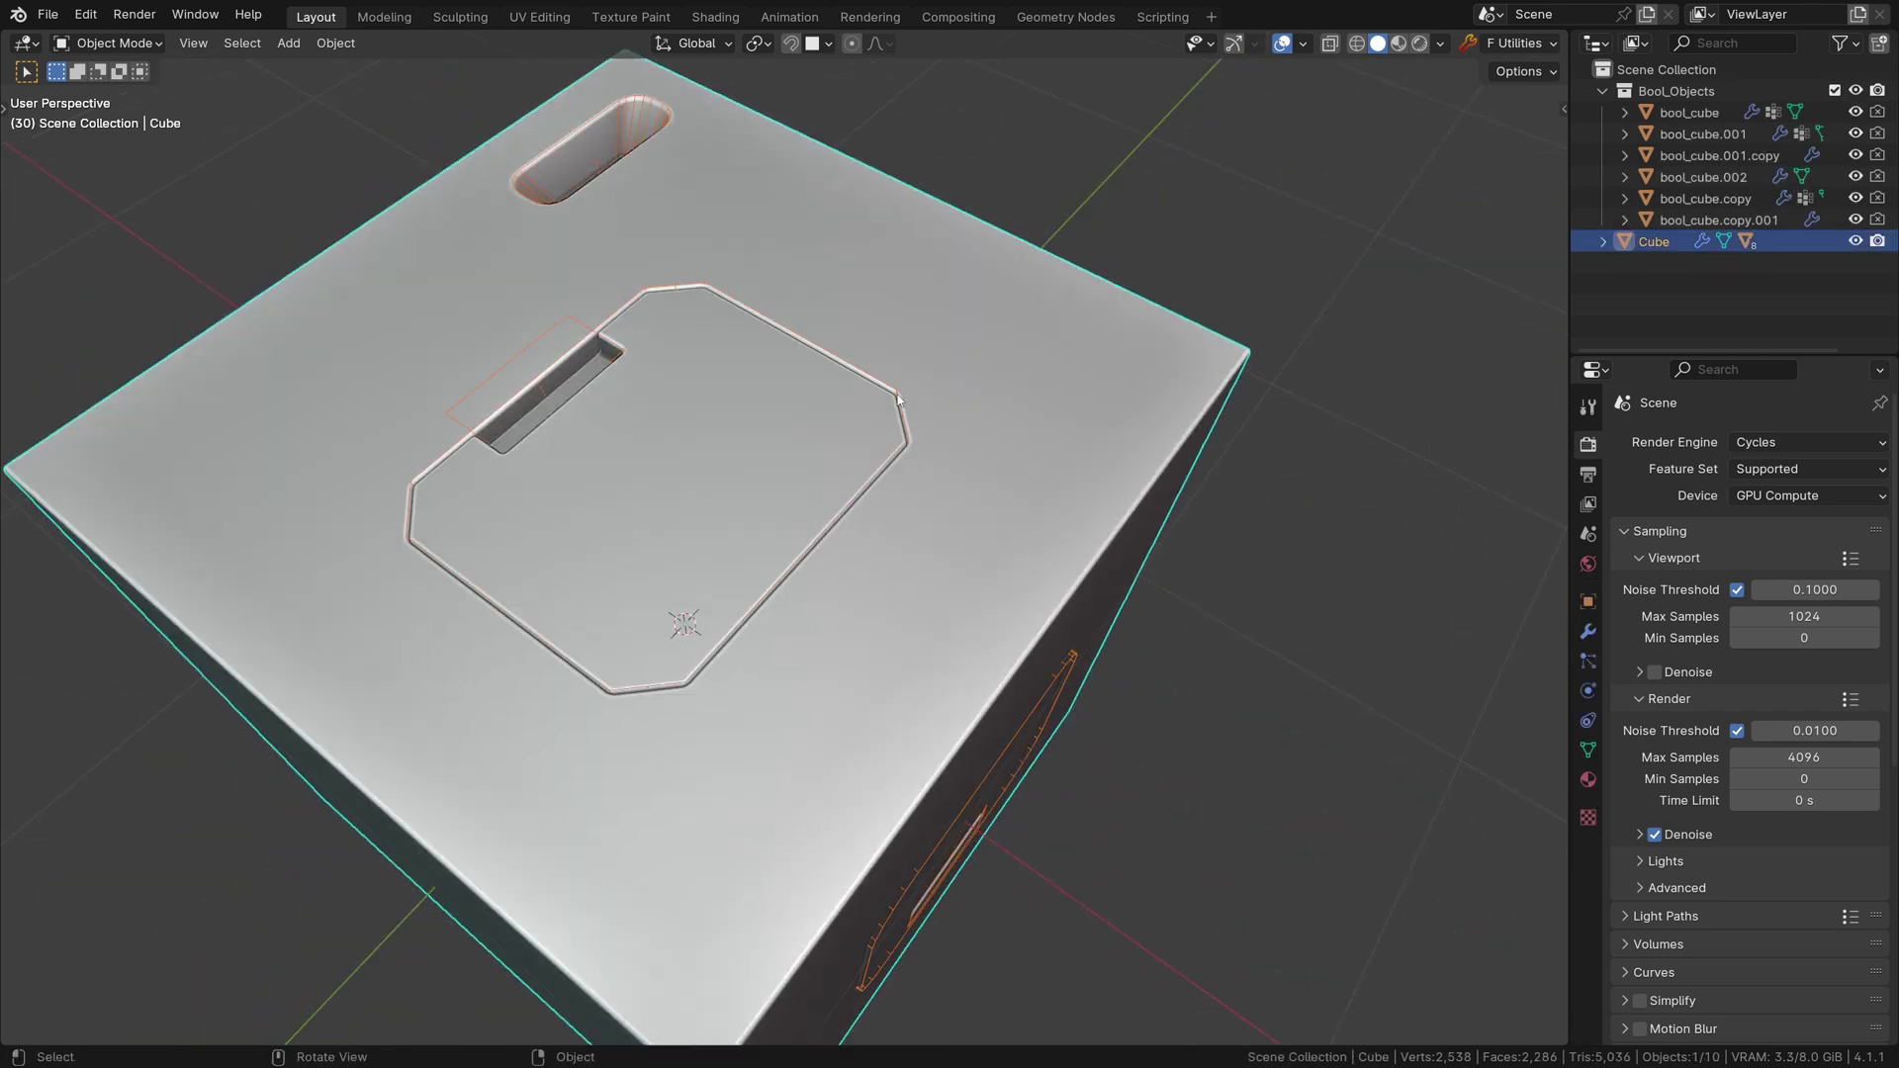
# - Run Boolean synchronization so the copied panel cutter gets the same chamfered corners
pyautogui.click(979, 413)
pyautogui.rightClick(979, 413)
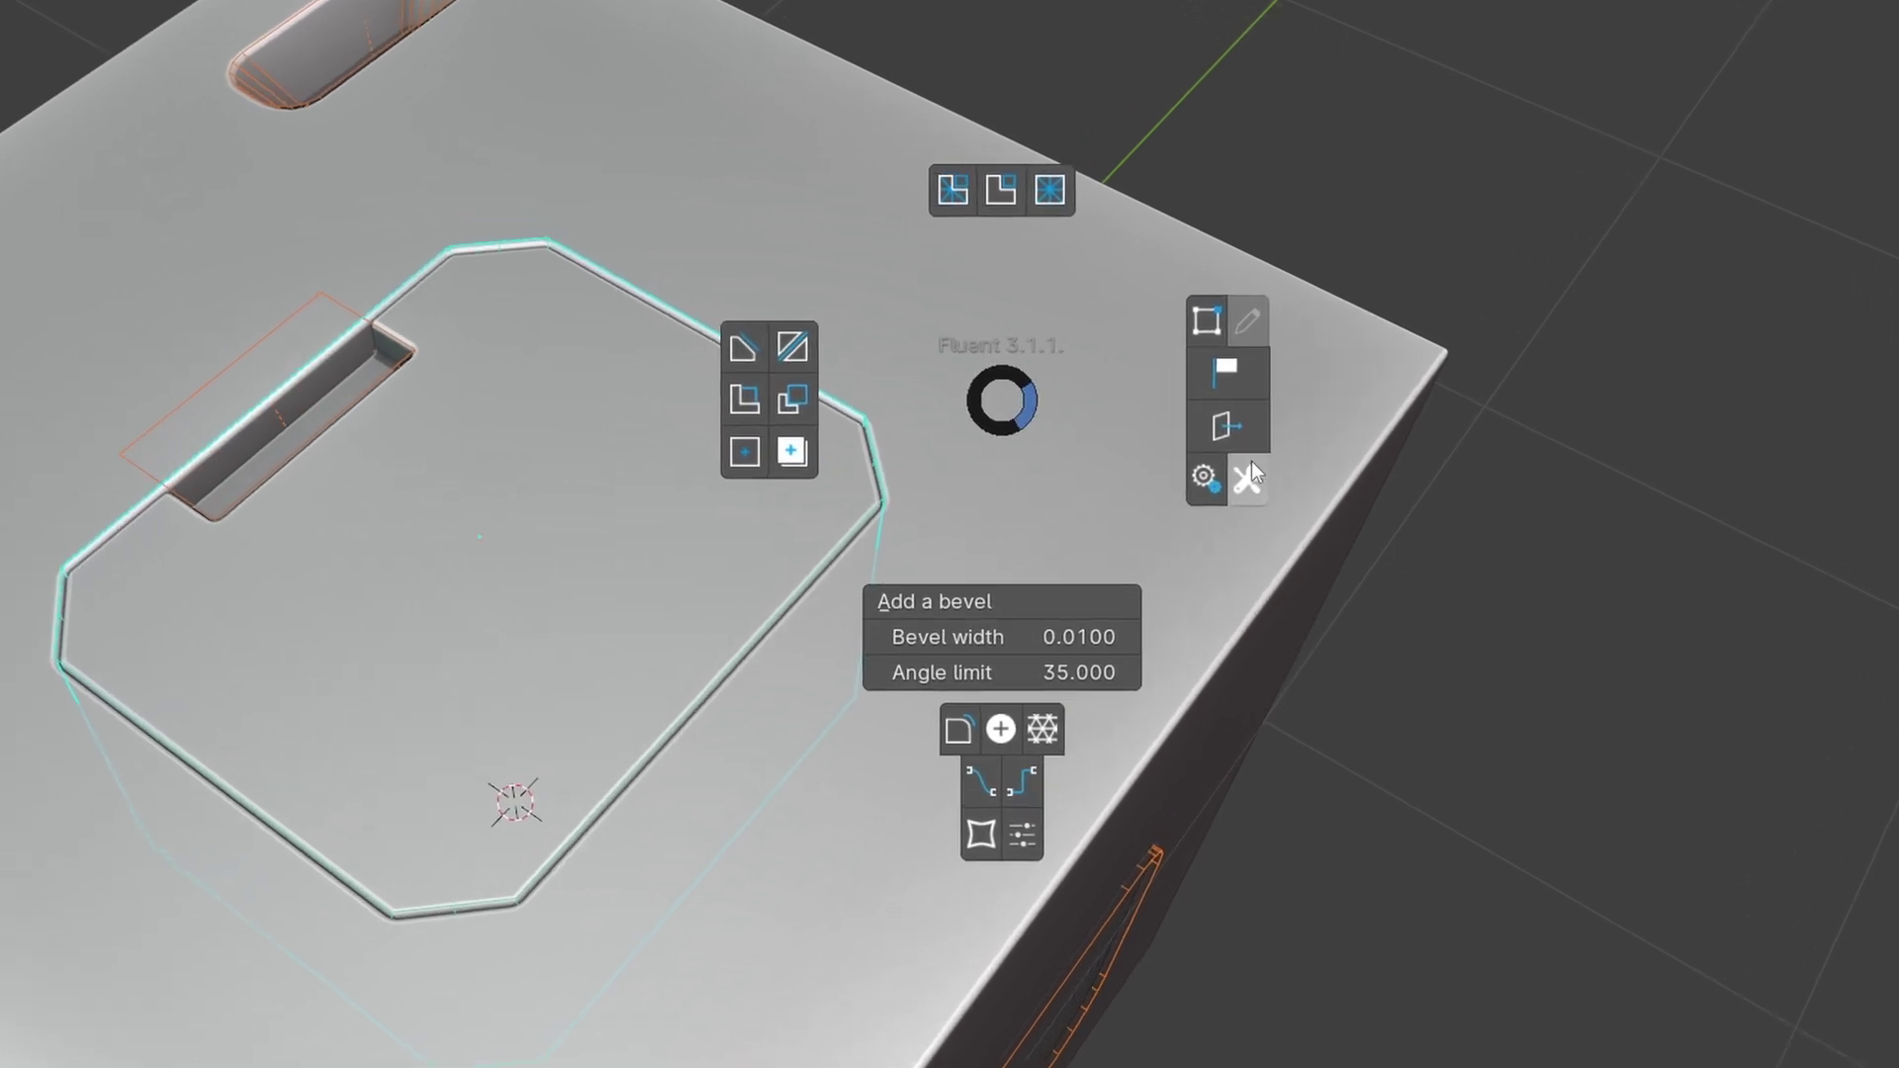
pyautogui.click(1252, 474)
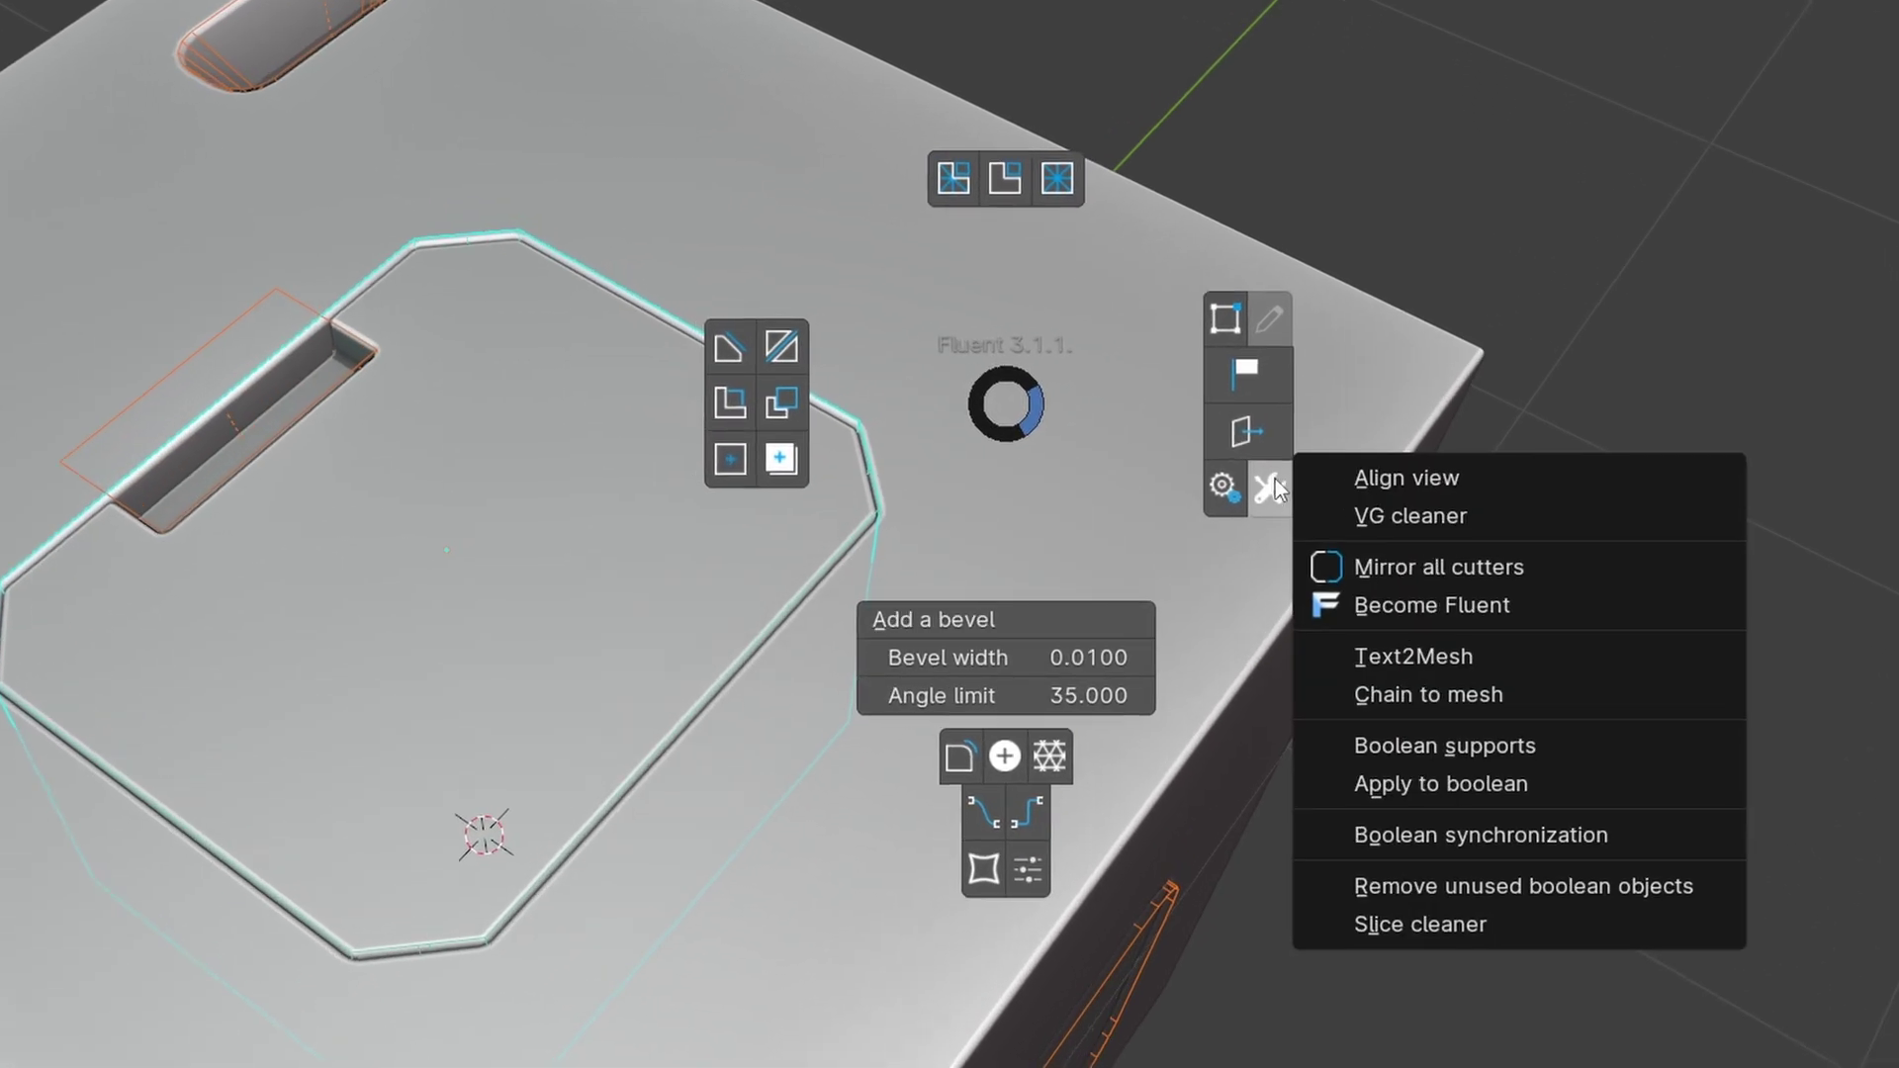
pyautogui.click(1444, 827)
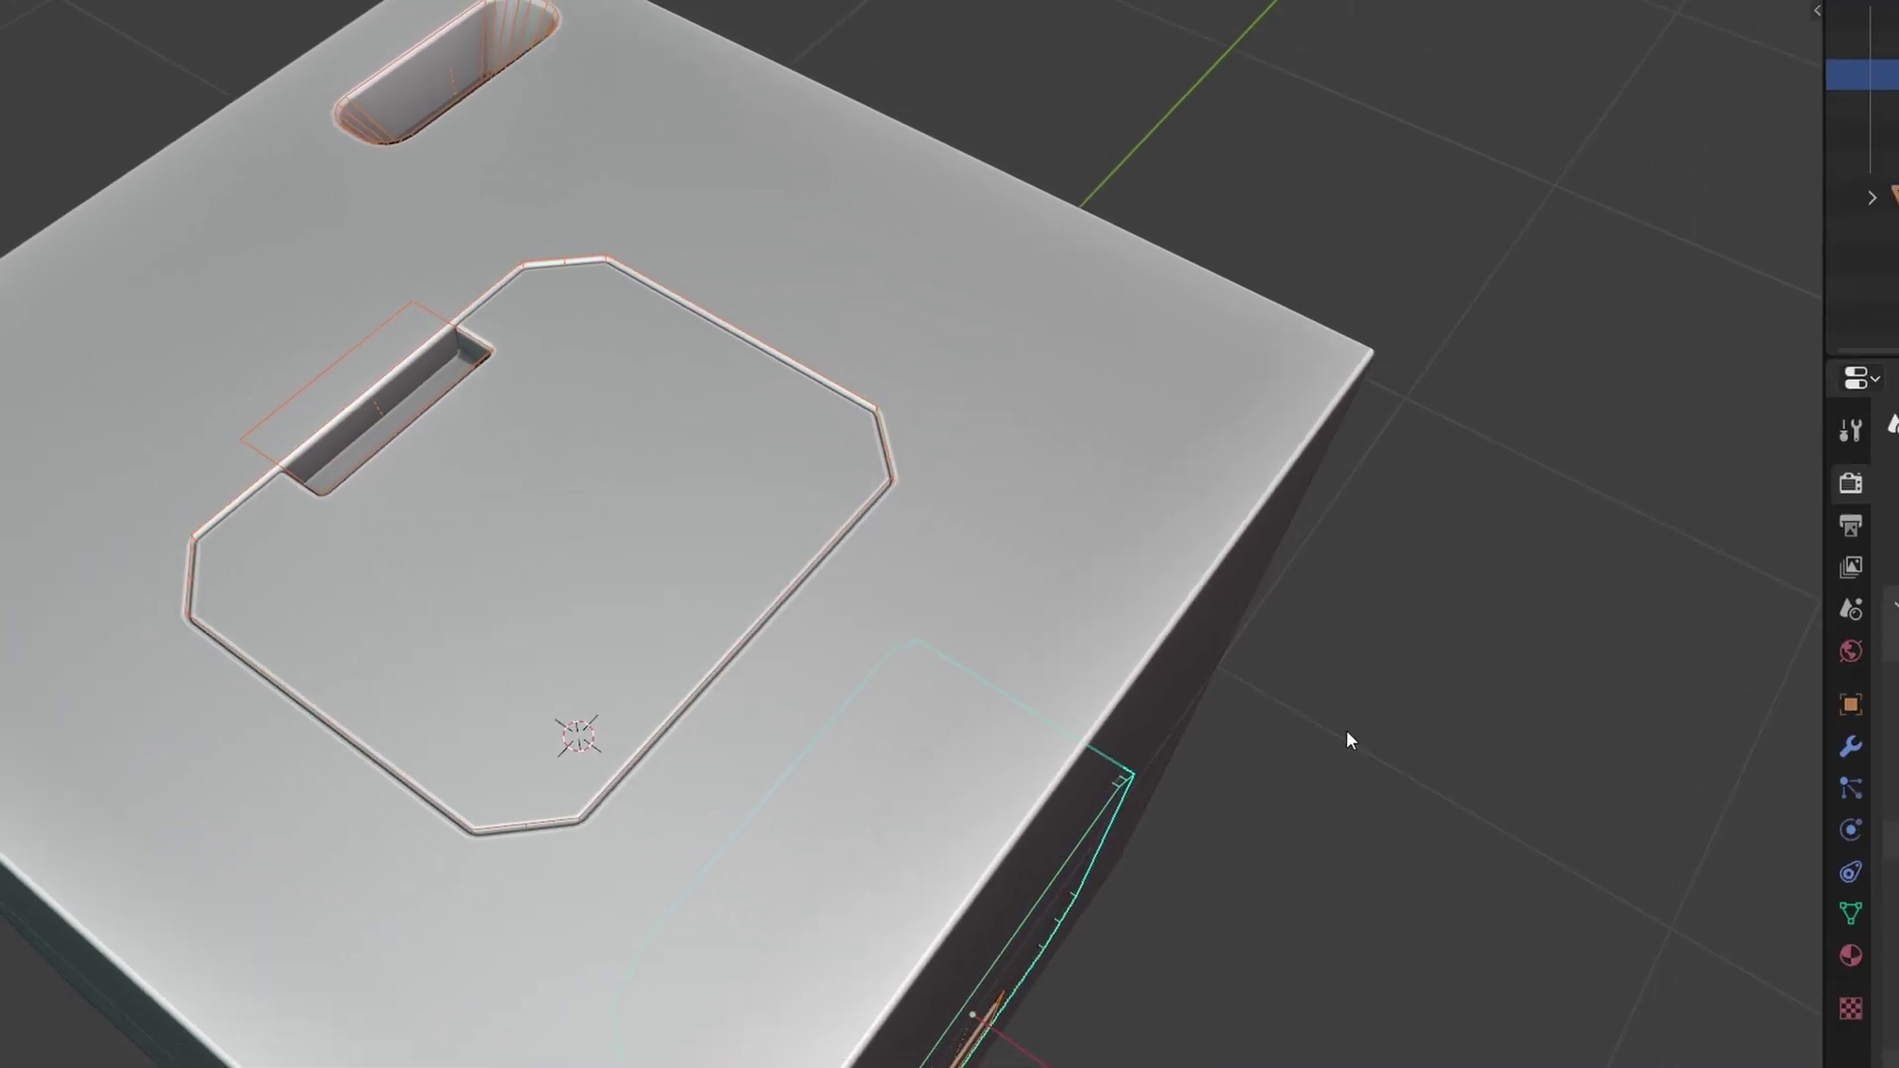
pyautogui.moveTo(1345, 730)
pyautogui.mouseDown(button='middle')
pyautogui.moveTo(1260, 837)
pyautogui.moveTo(1160, 583)
pyautogui.moveTo(1212, 799)
pyautogui.moveTo(752, 614)
pyautogui.mouseUp(button='middle')
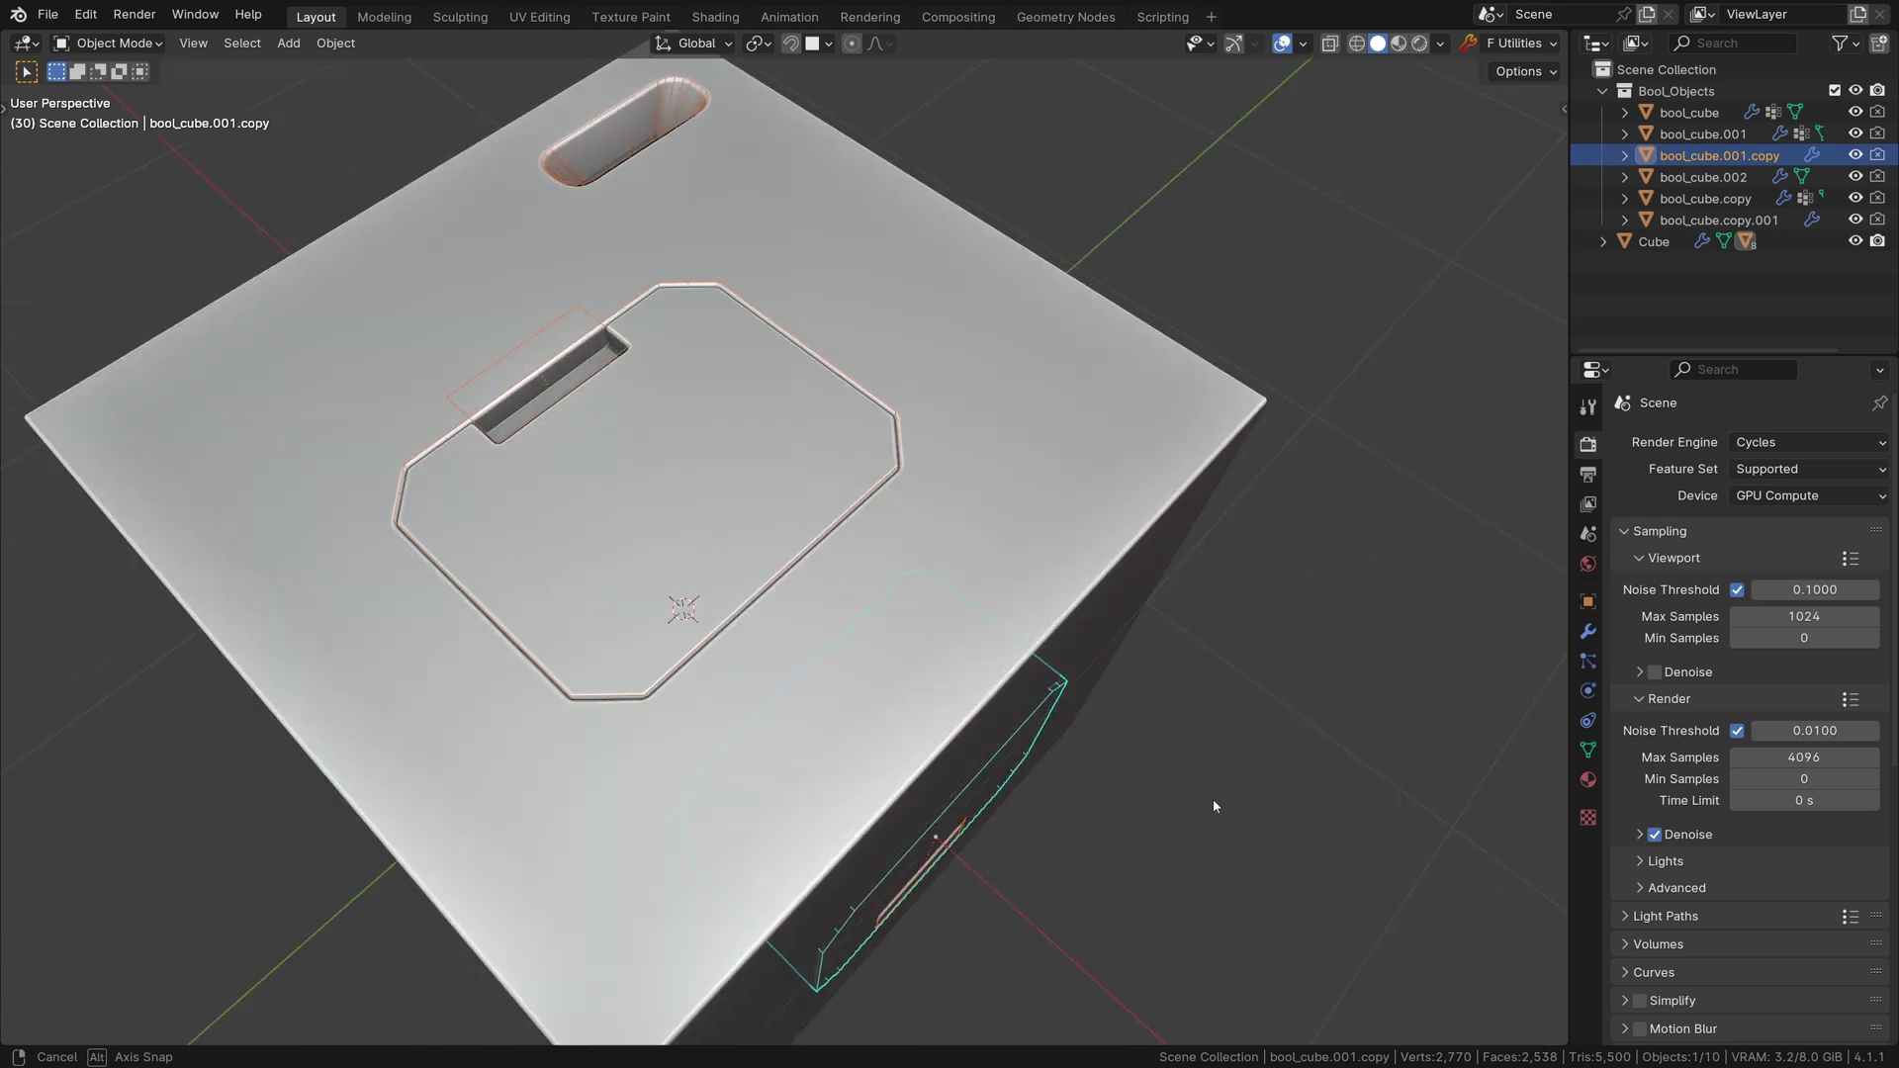
# - Cut a square recess into the cube's front face and round its corners
pyautogui.click(751, 614)
pyautogui.rightClick(736, 612)
pyautogui.click(575, 595)
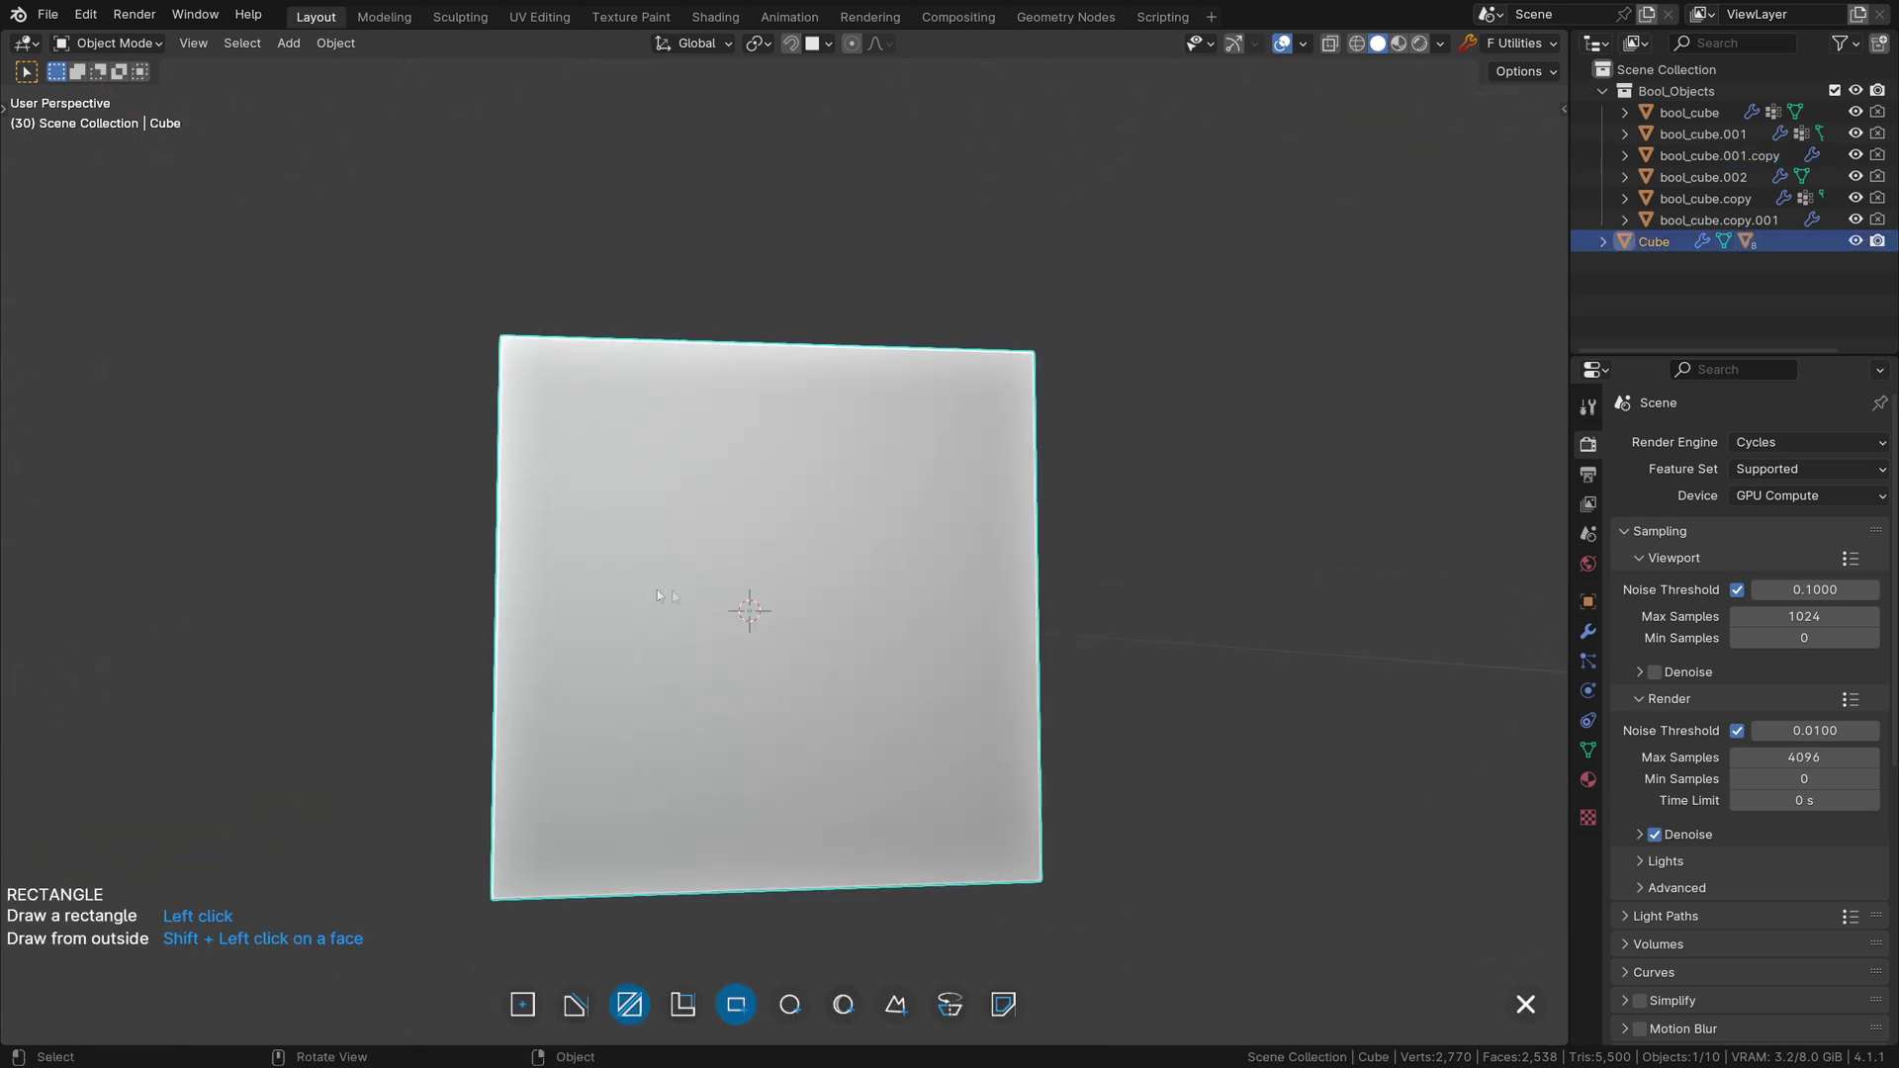
pyautogui.click(640, 459)
pyautogui.click(926, 761)
pyautogui.click(783, 653)
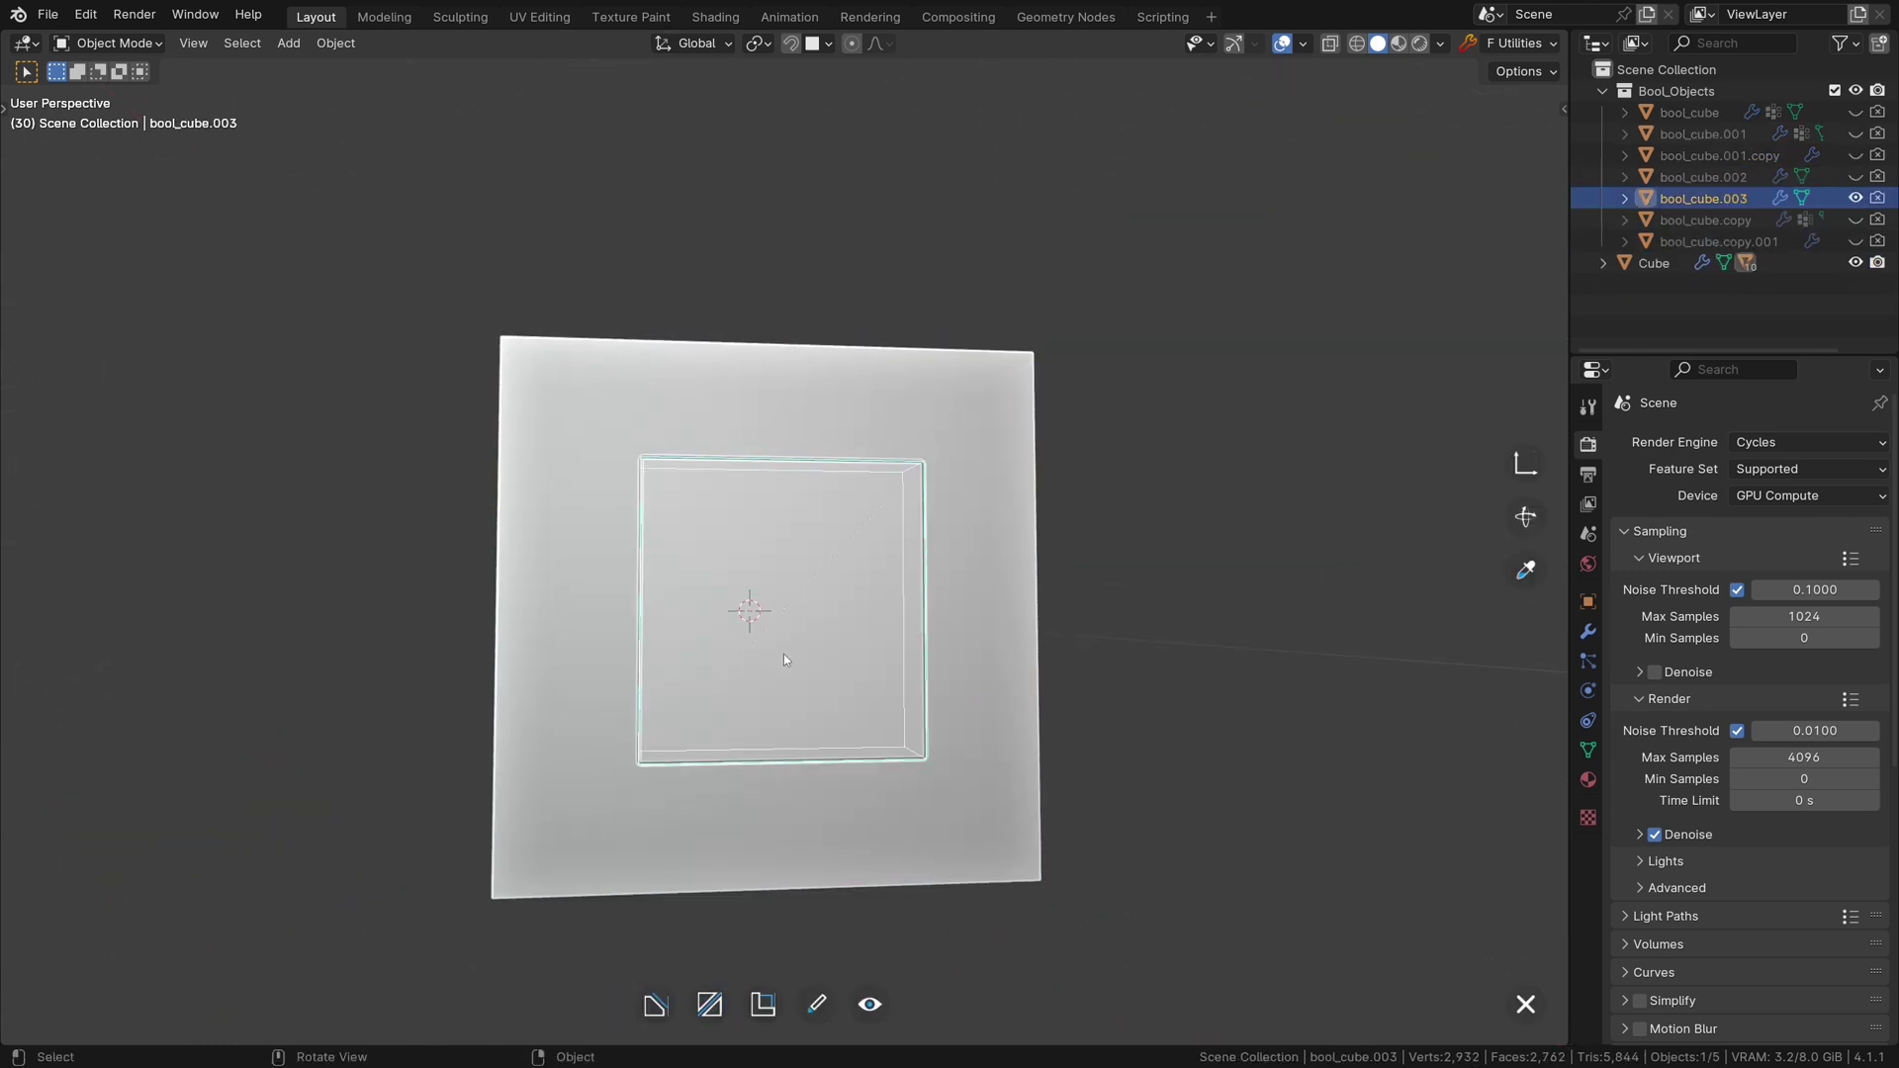
pyautogui.press('b')
pyautogui.click(811, 554)
pyautogui.moveTo(811, 554)
pyautogui.mouseDown(button='middle')
pyautogui.moveTo(641, 490)
pyautogui.moveTo(742, 564)
pyautogui.moveTo(764, 521)
pyautogui.mouseUp(button='middle')
# - Cut a rectangular slot into the panel's top edge and begin insetting the sliced panel
pyautogui.click(758, 516)
pyautogui.click(697, 397)
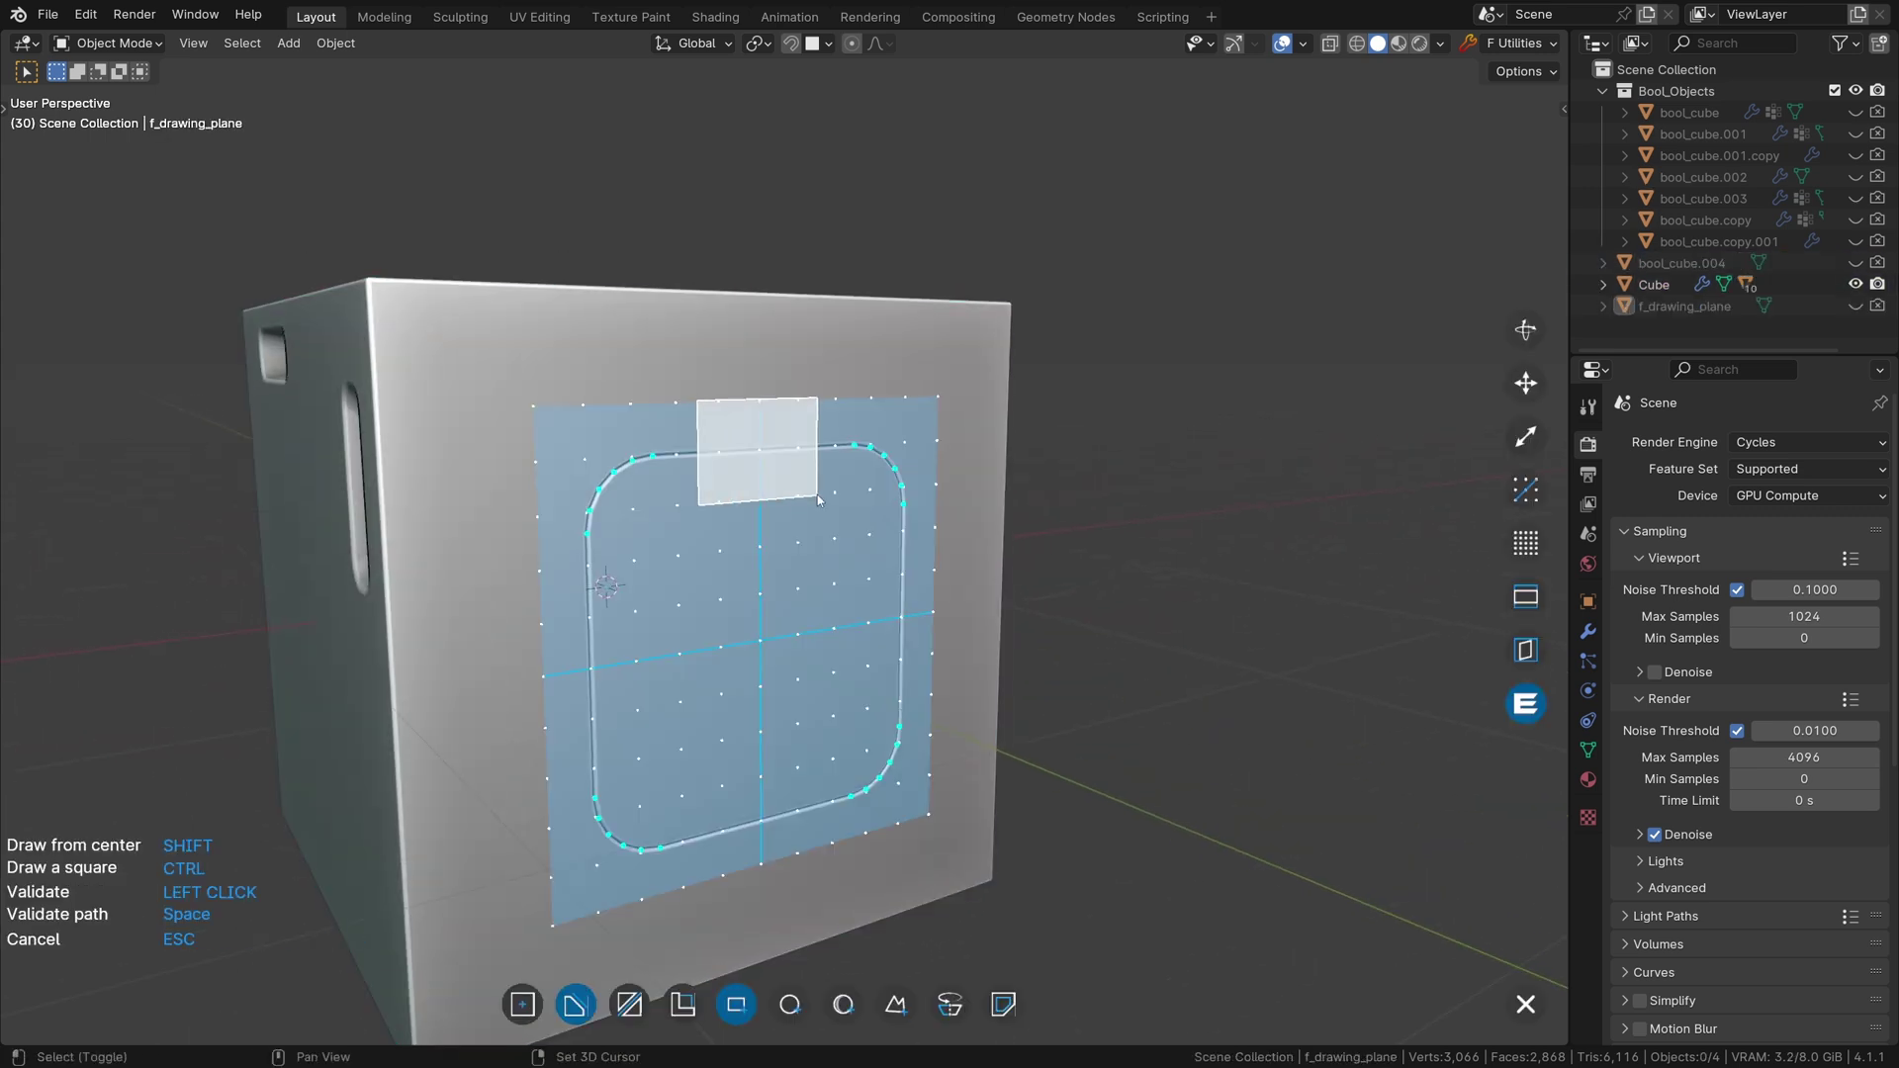
pyautogui.click(817, 502)
pyautogui.click(890, 484)
pyautogui.press('f')
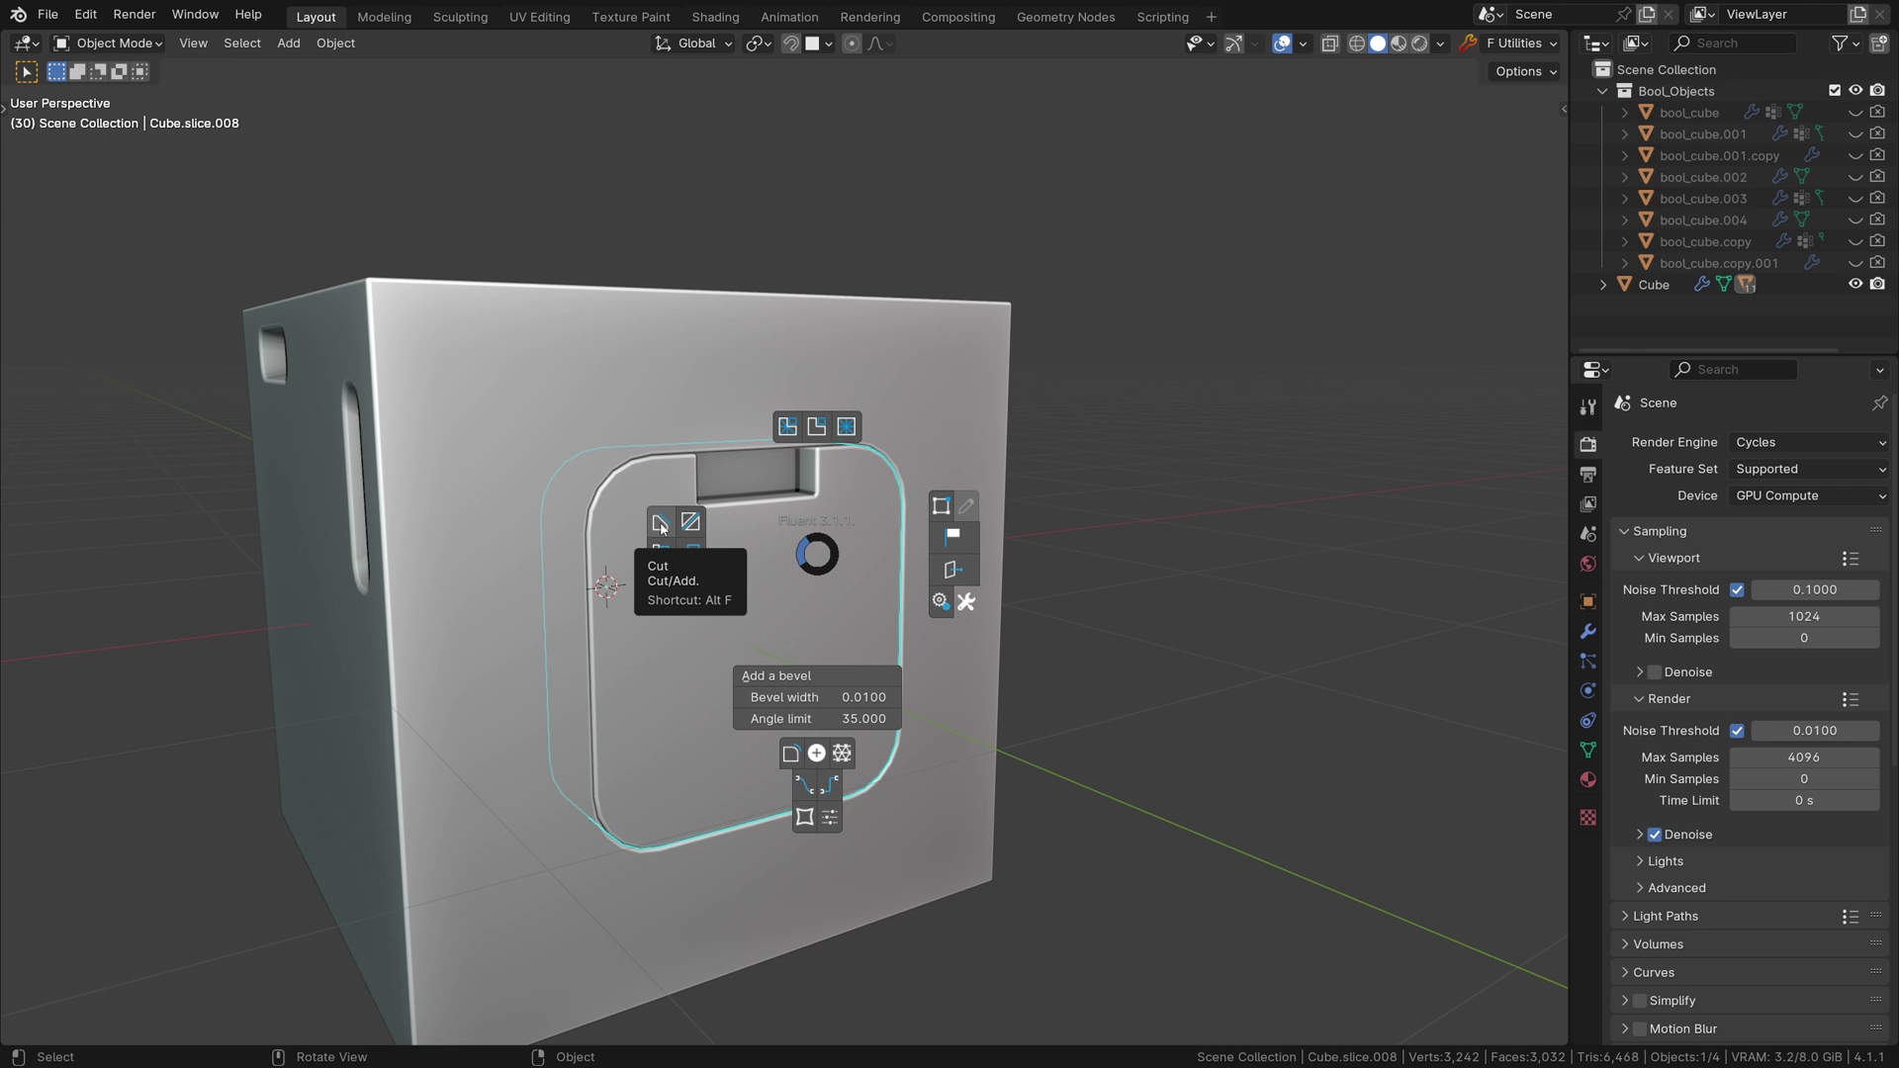
pyautogui.click(659, 525)
# - Inset the panel's front face to form a framing rim and validate it
pyautogui.click(772, 623)
pyautogui.press('Return')
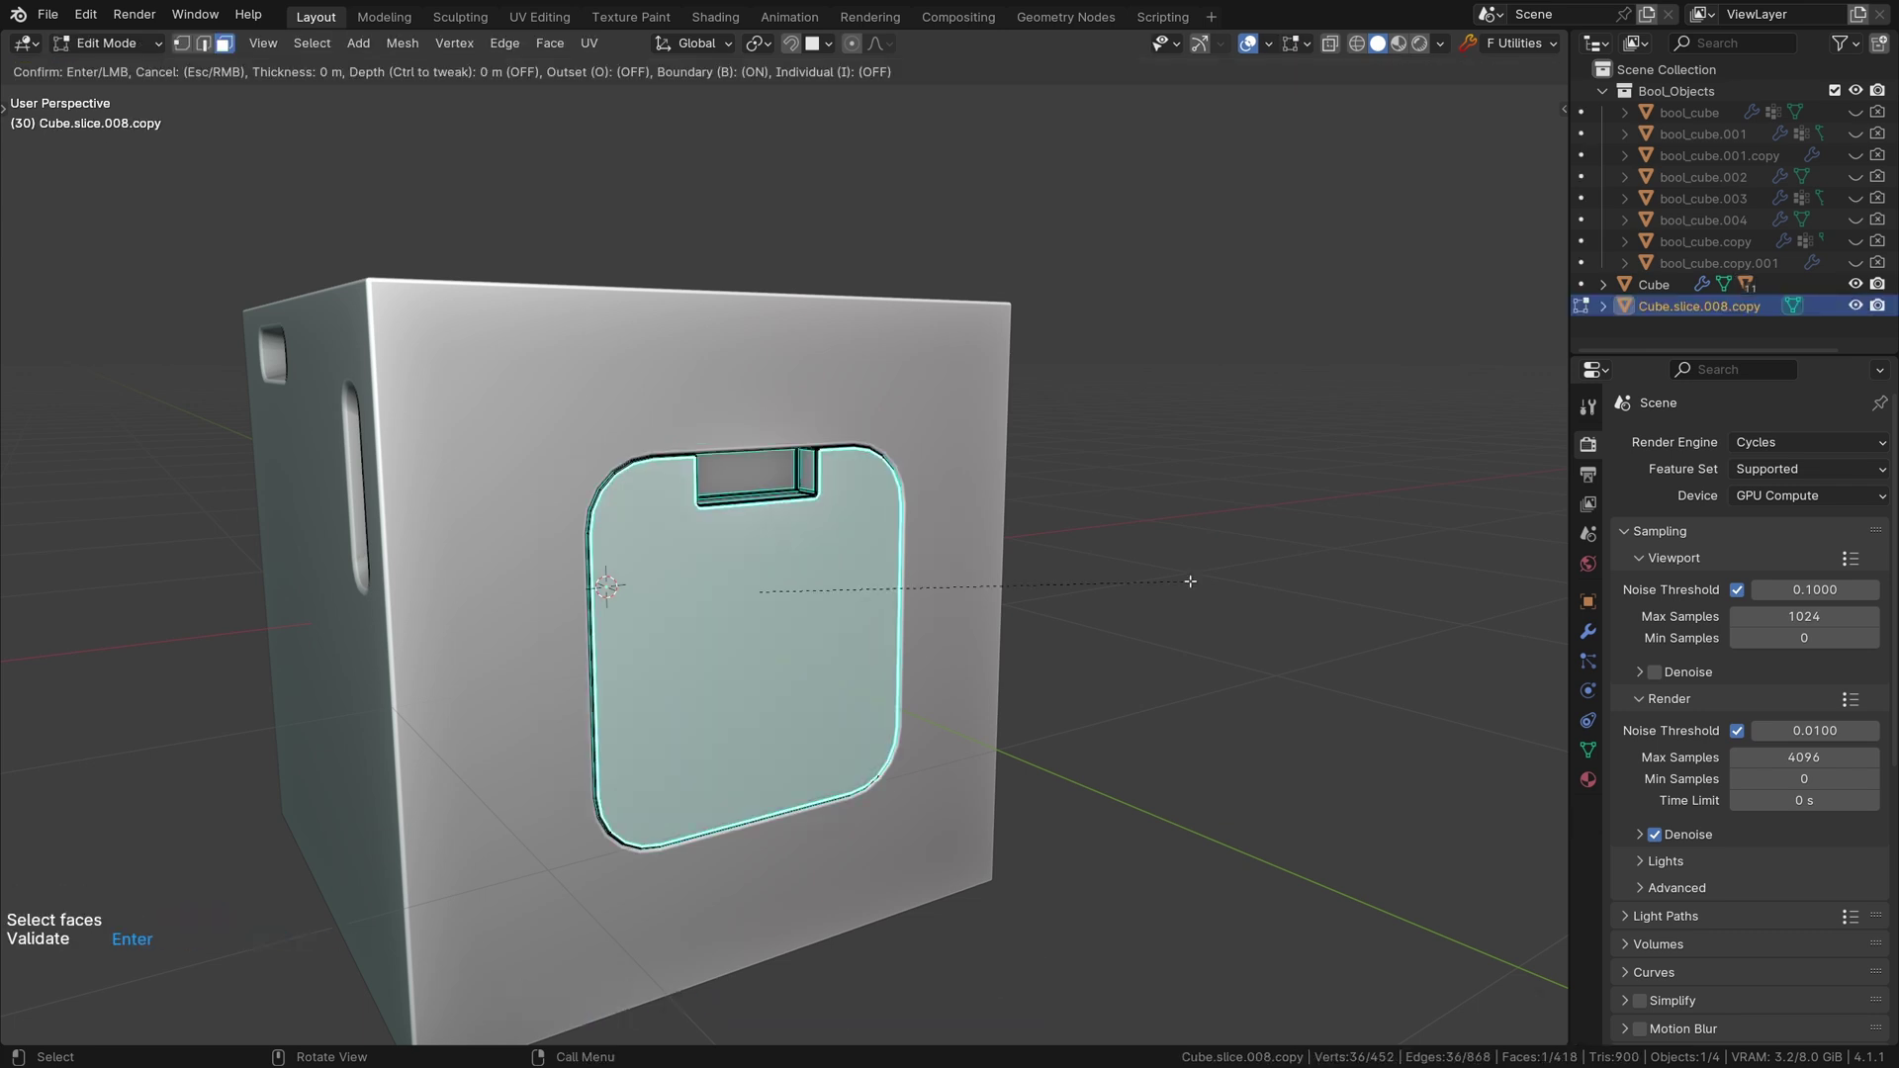
pyautogui.click(1174, 579)
pyautogui.press('Return')
pyautogui.rightClick(1114, 593)
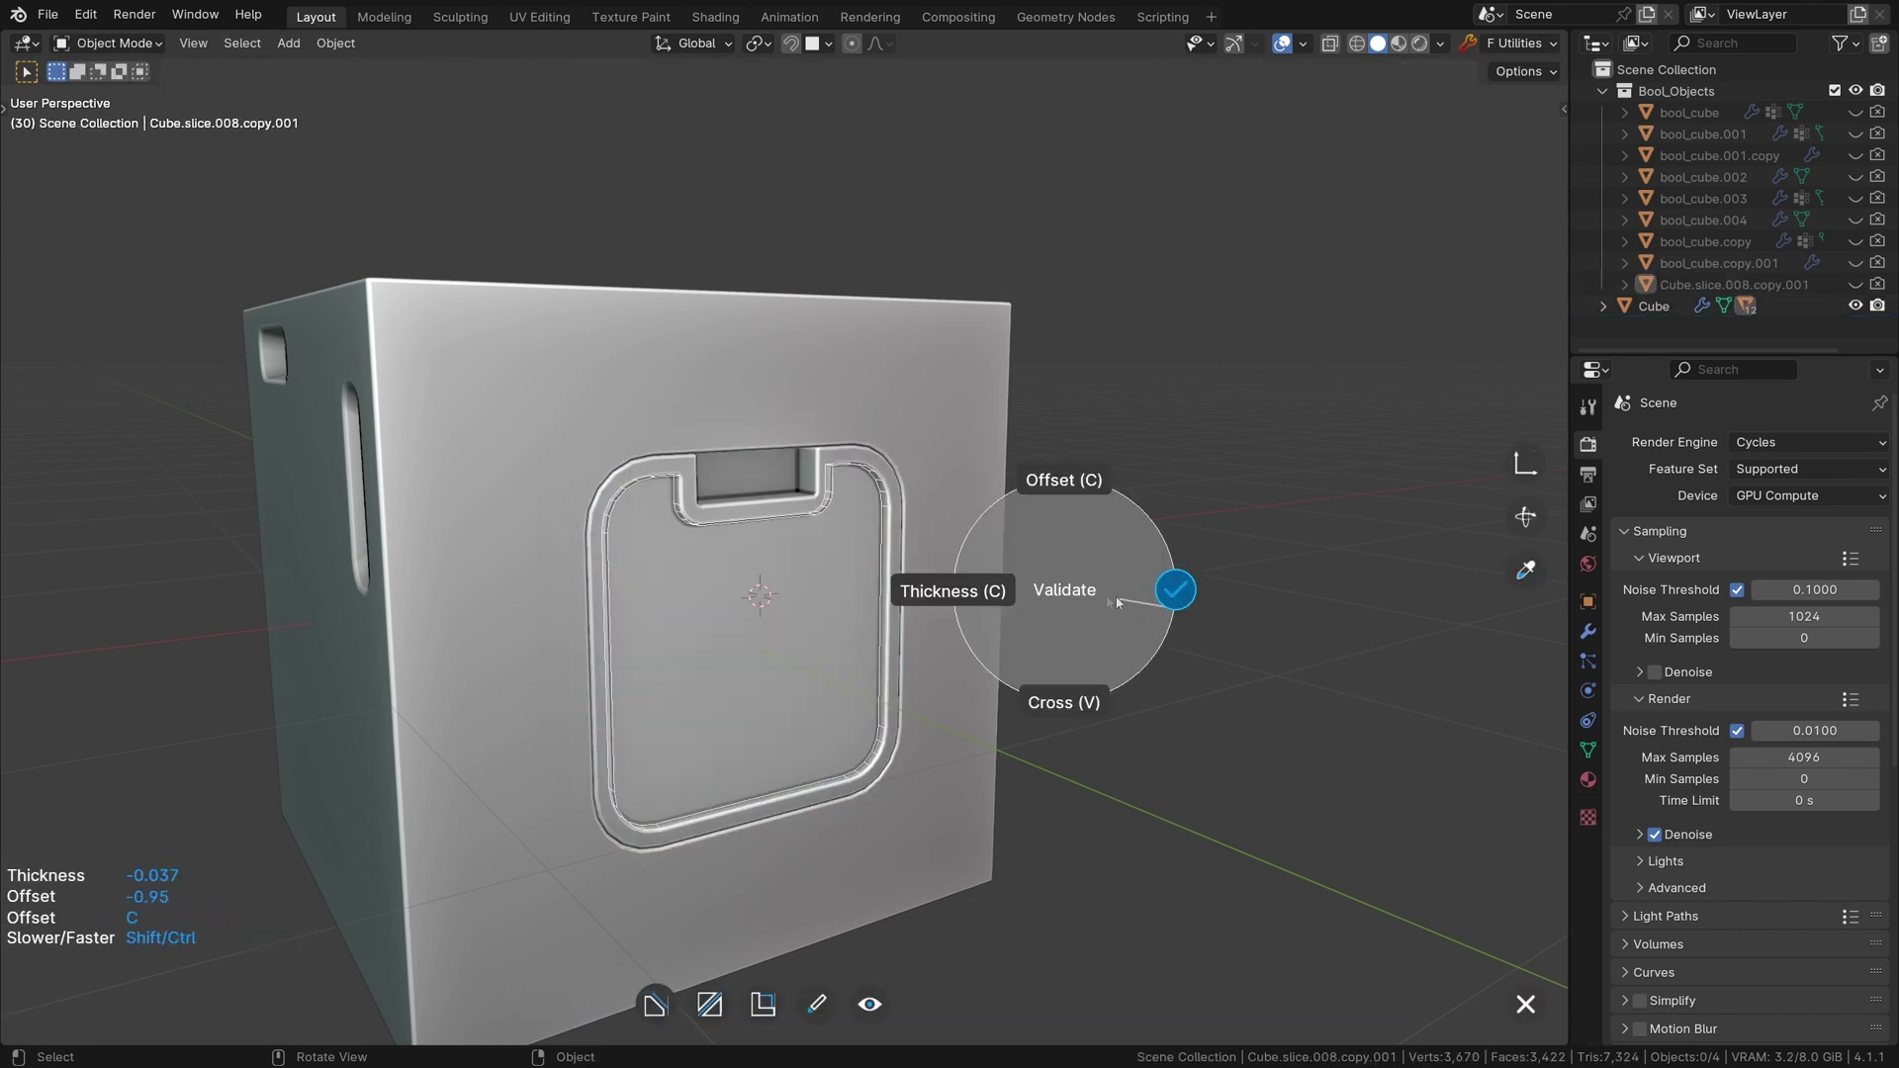
pyautogui.click(1157, 591)
pyautogui.moveTo(1150, 590)
pyautogui.mouseDown(button='middle')
pyautogui.moveTo(800, 457)
pyautogui.moveTo(746, 571)
pyautogui.mouseUp(button='middle')
# - Turn the panel face into a puffy cloth cushion with Fluent's cloth tool
pyautogui.press('f')
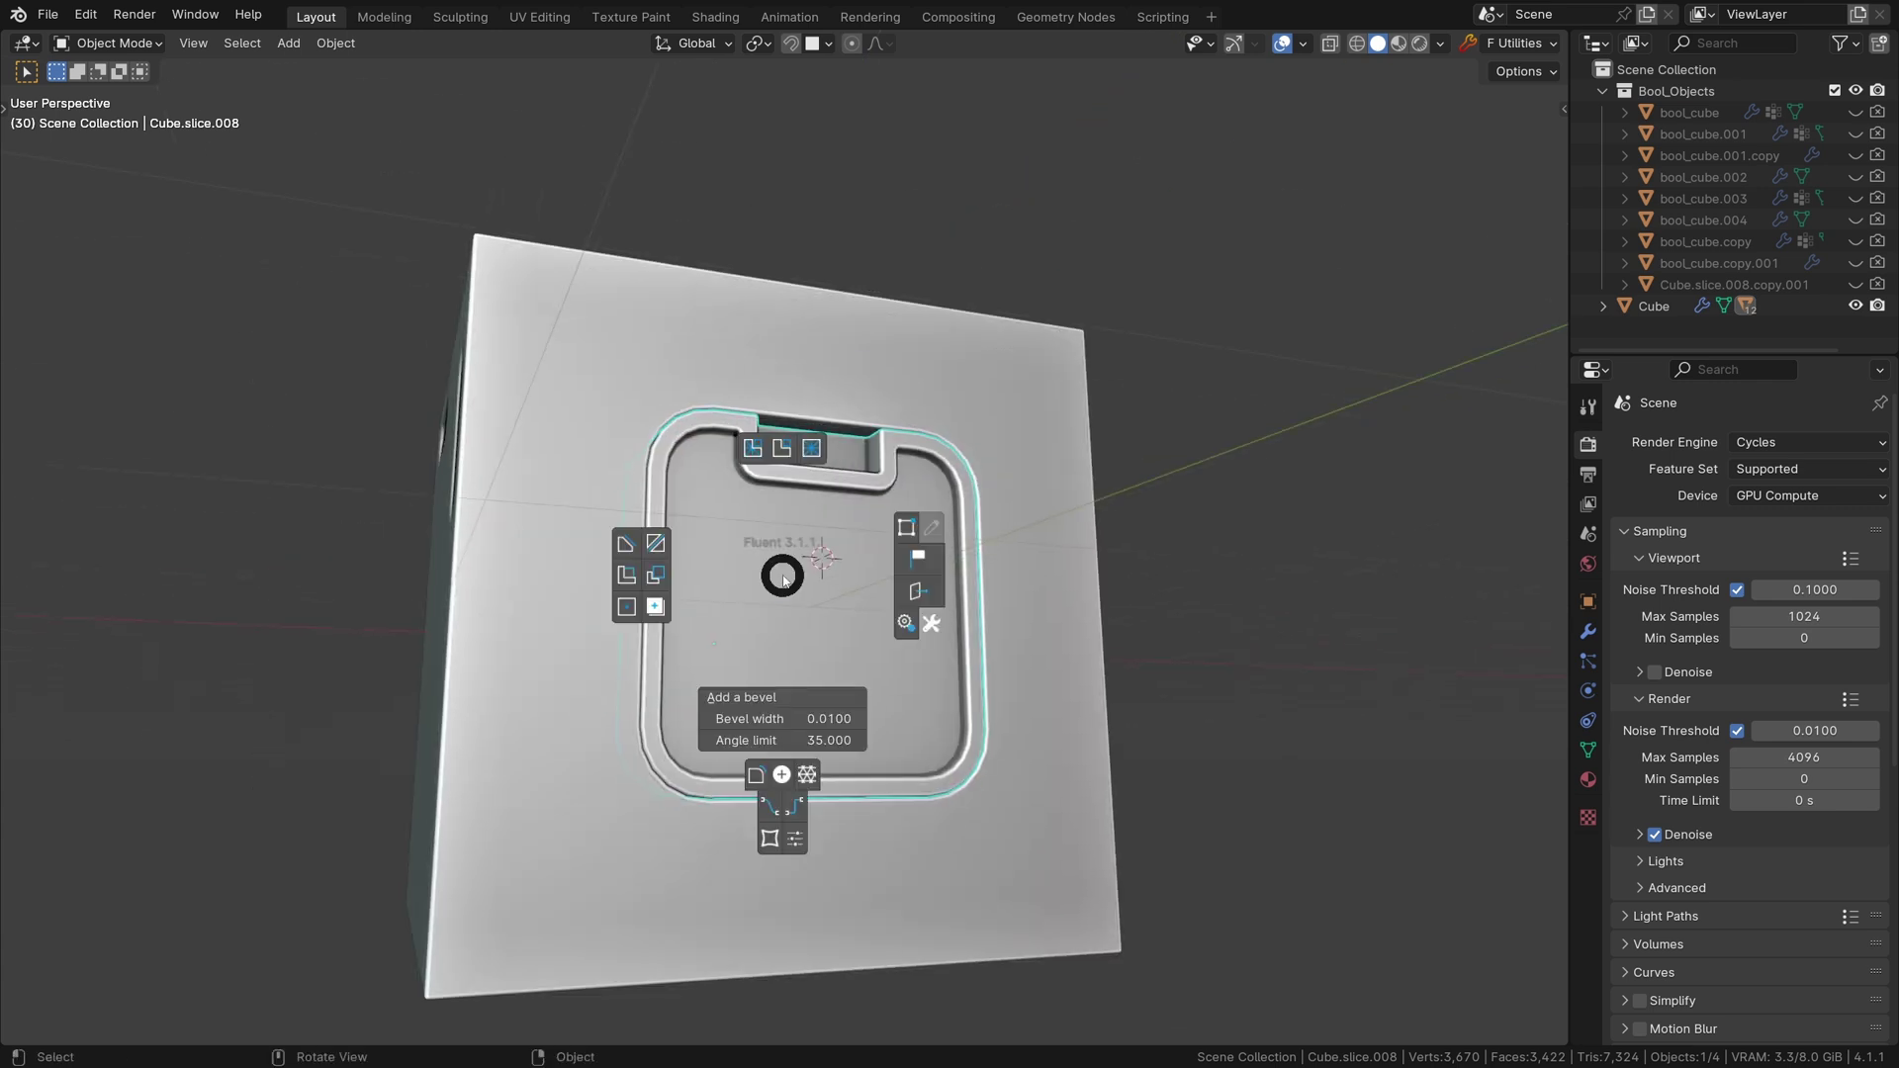
pyautogui.click(768, 871)
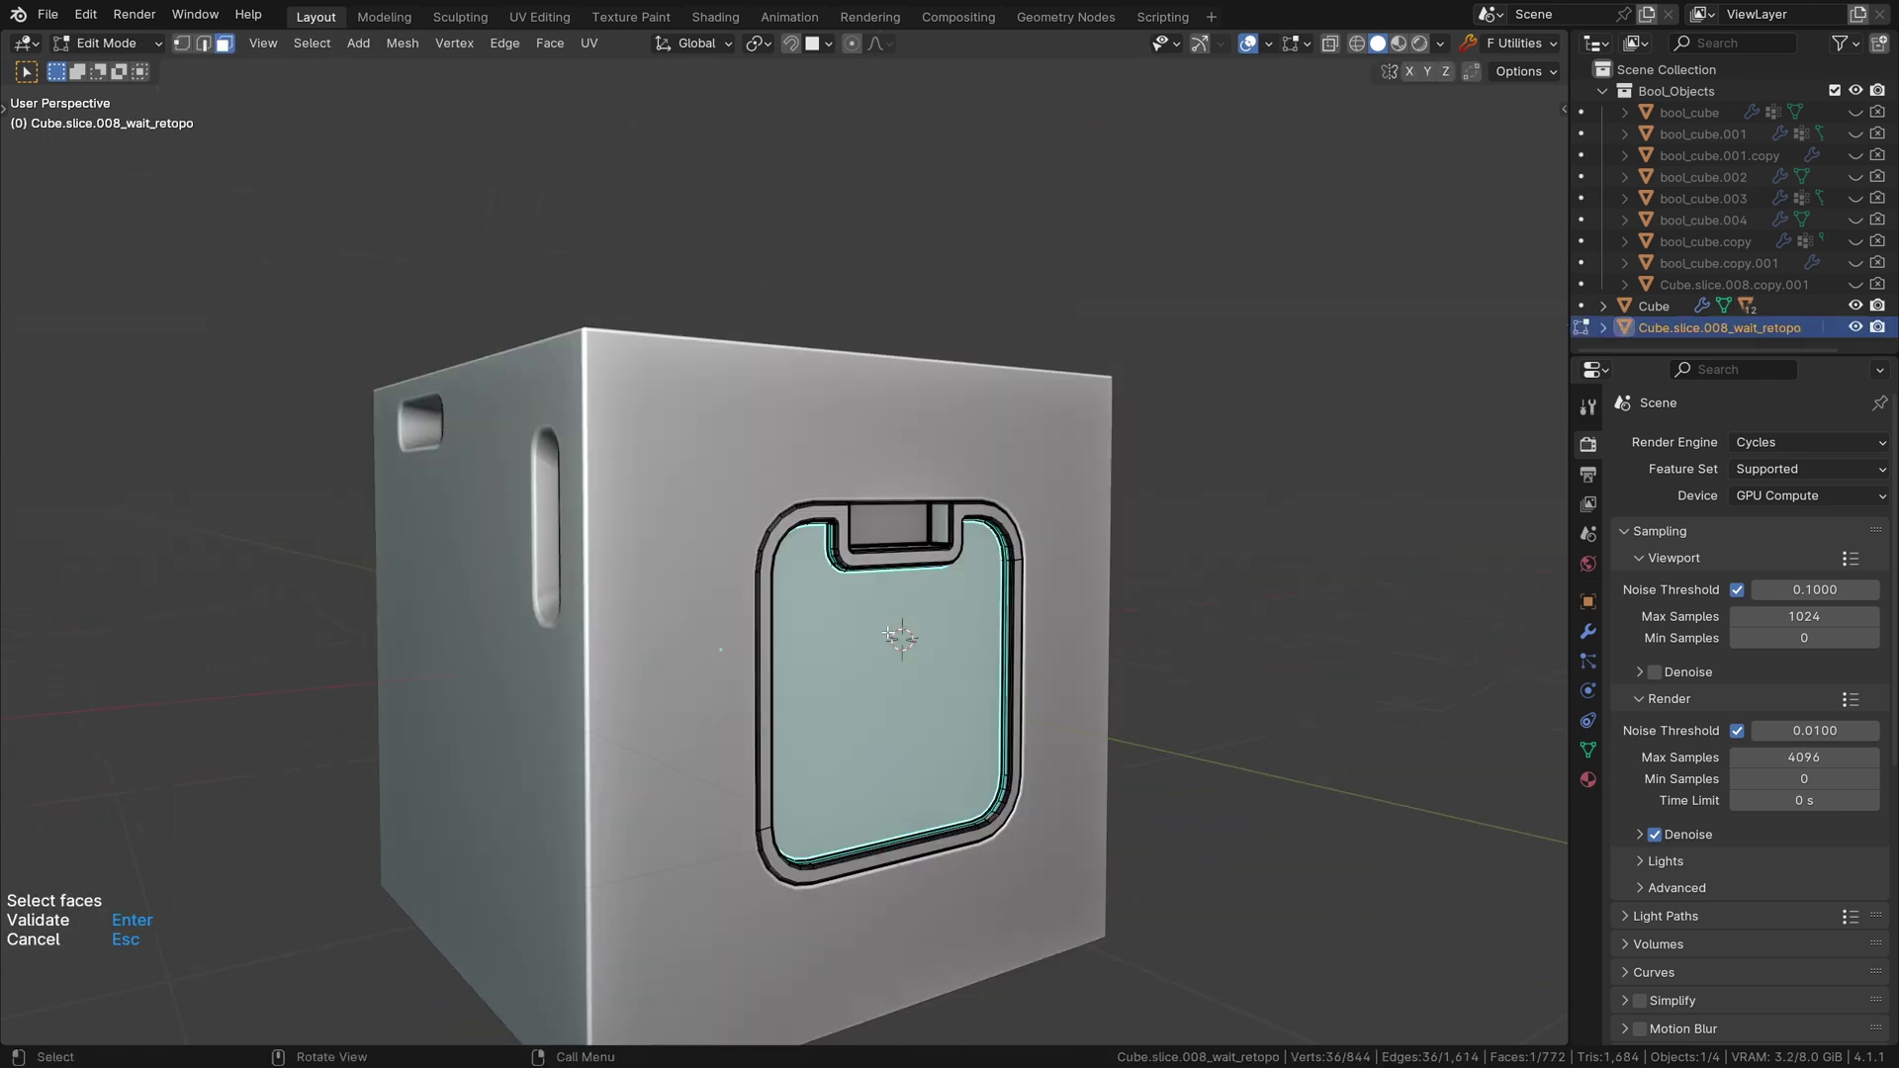
pyautogui.press('Return')
pyautogui.moveTo(903, 634); pyautogui.dragTo(801, 690, button='middle')
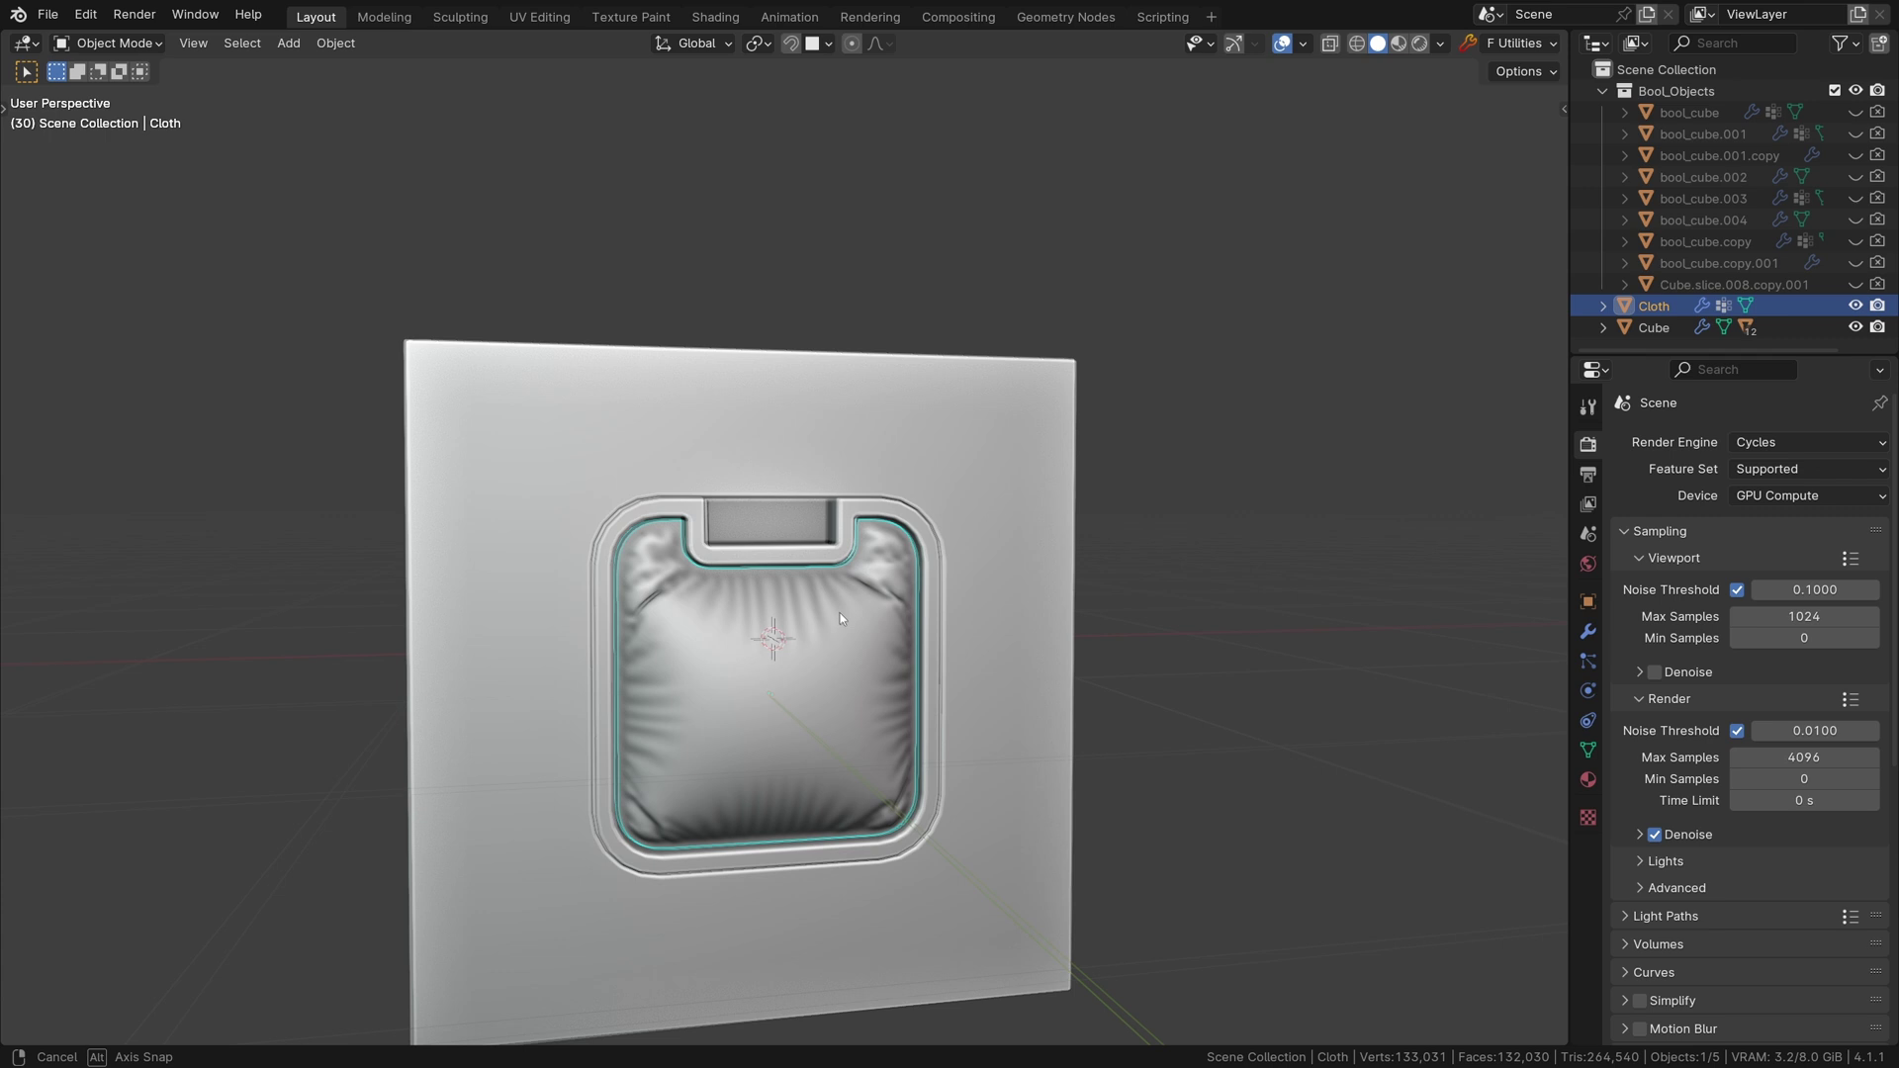
pyautogui.moveTo(864, 559); pyautogui.dragTo(959, 504, button='middle')
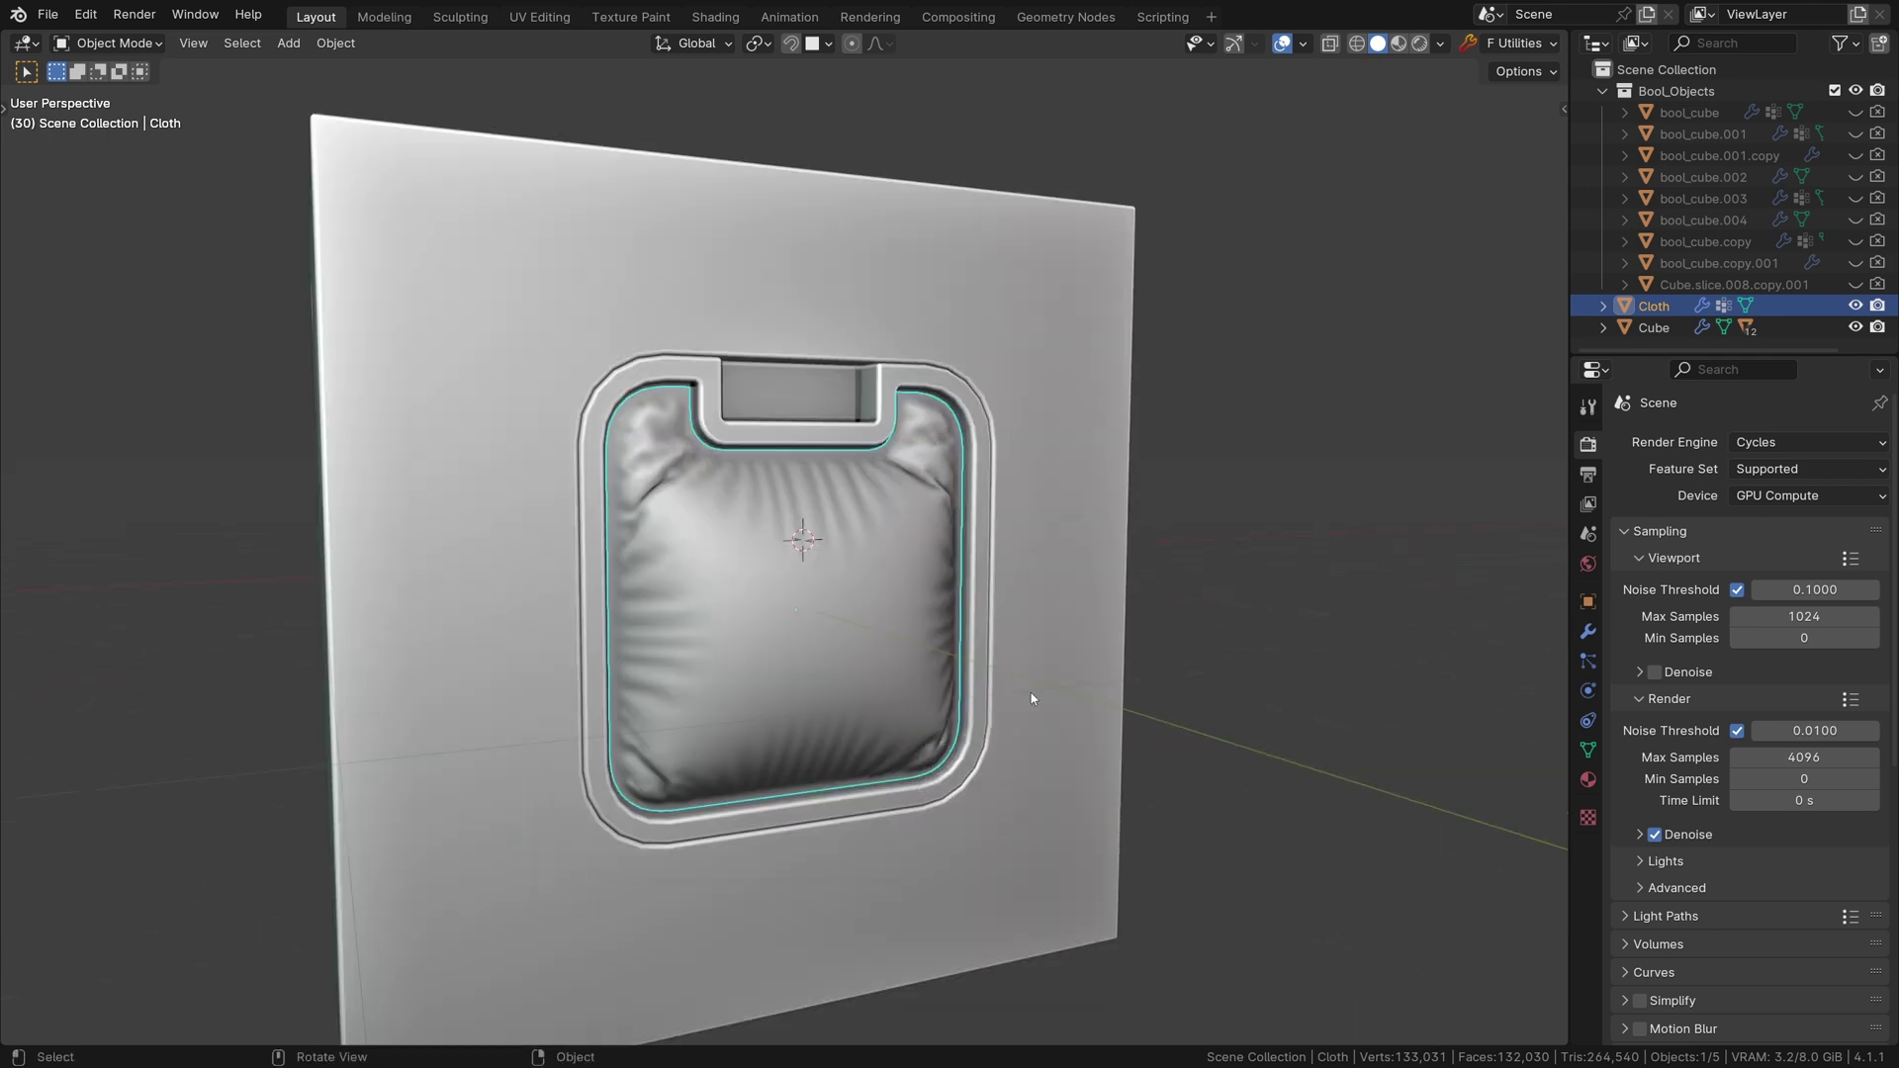
pyautogui.click(959, 375)
pyautogui.press('f')
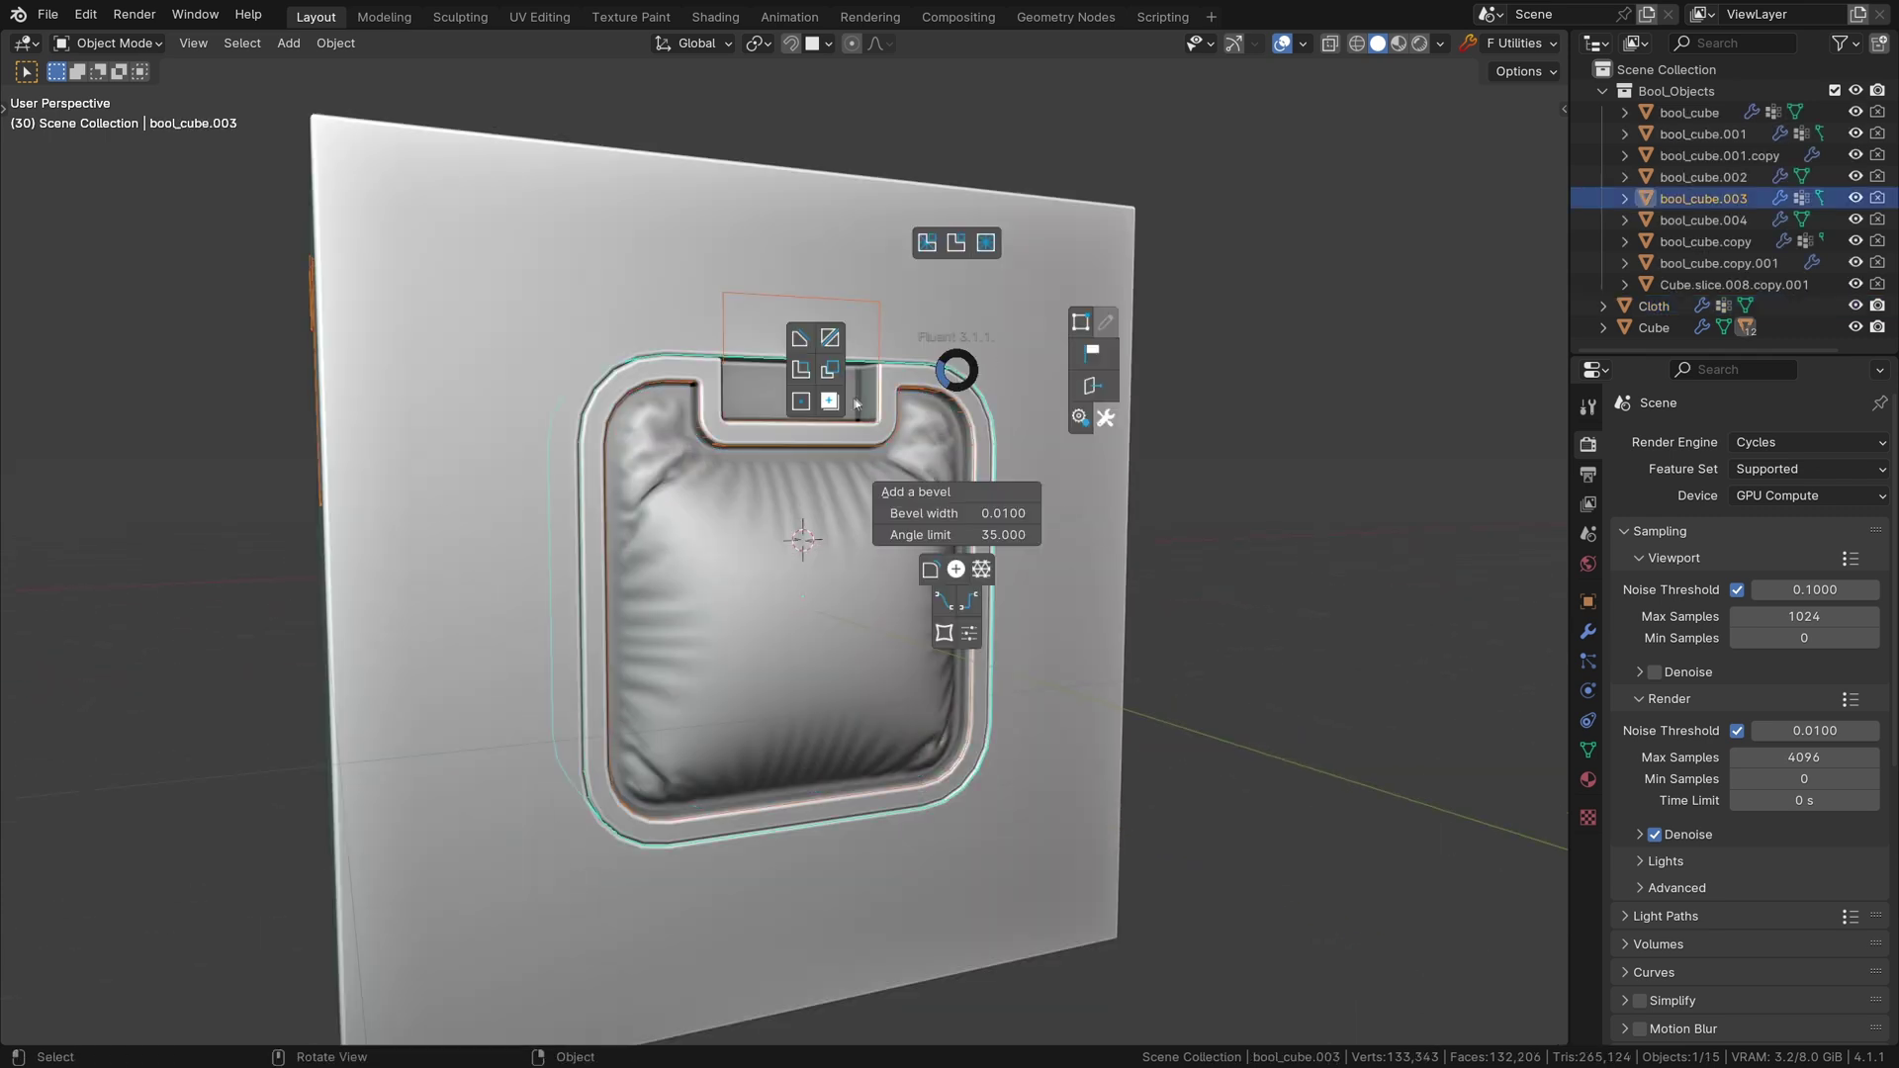
pyautogui.click(950, 379)
pyautogui.moveTo(950, 378); pyautogui.dragTo(870, 310, button='middle')
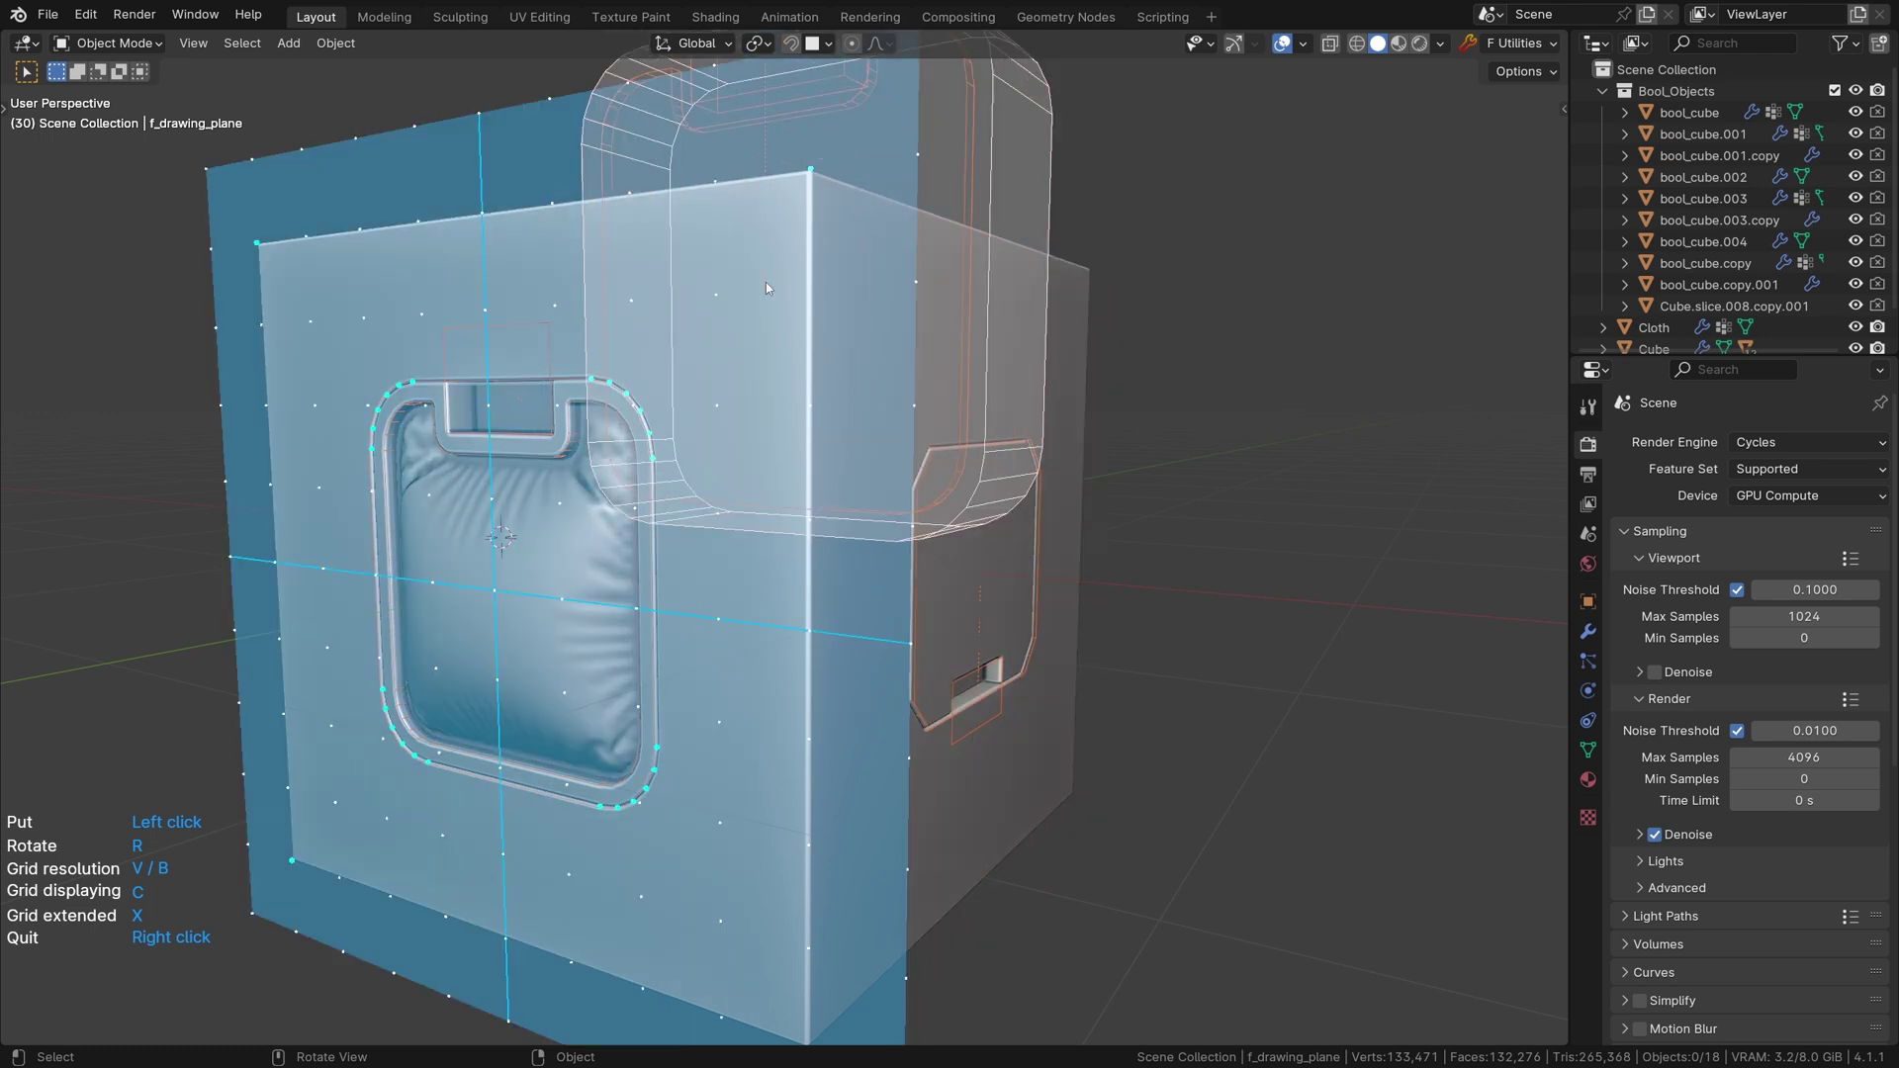
pyautogui.rightClick(765, 282)
pyautogui.moveTo(766, 282); pyautogui.dragTo(757, 479, button='middle')
pyautogui.click(756, 479)
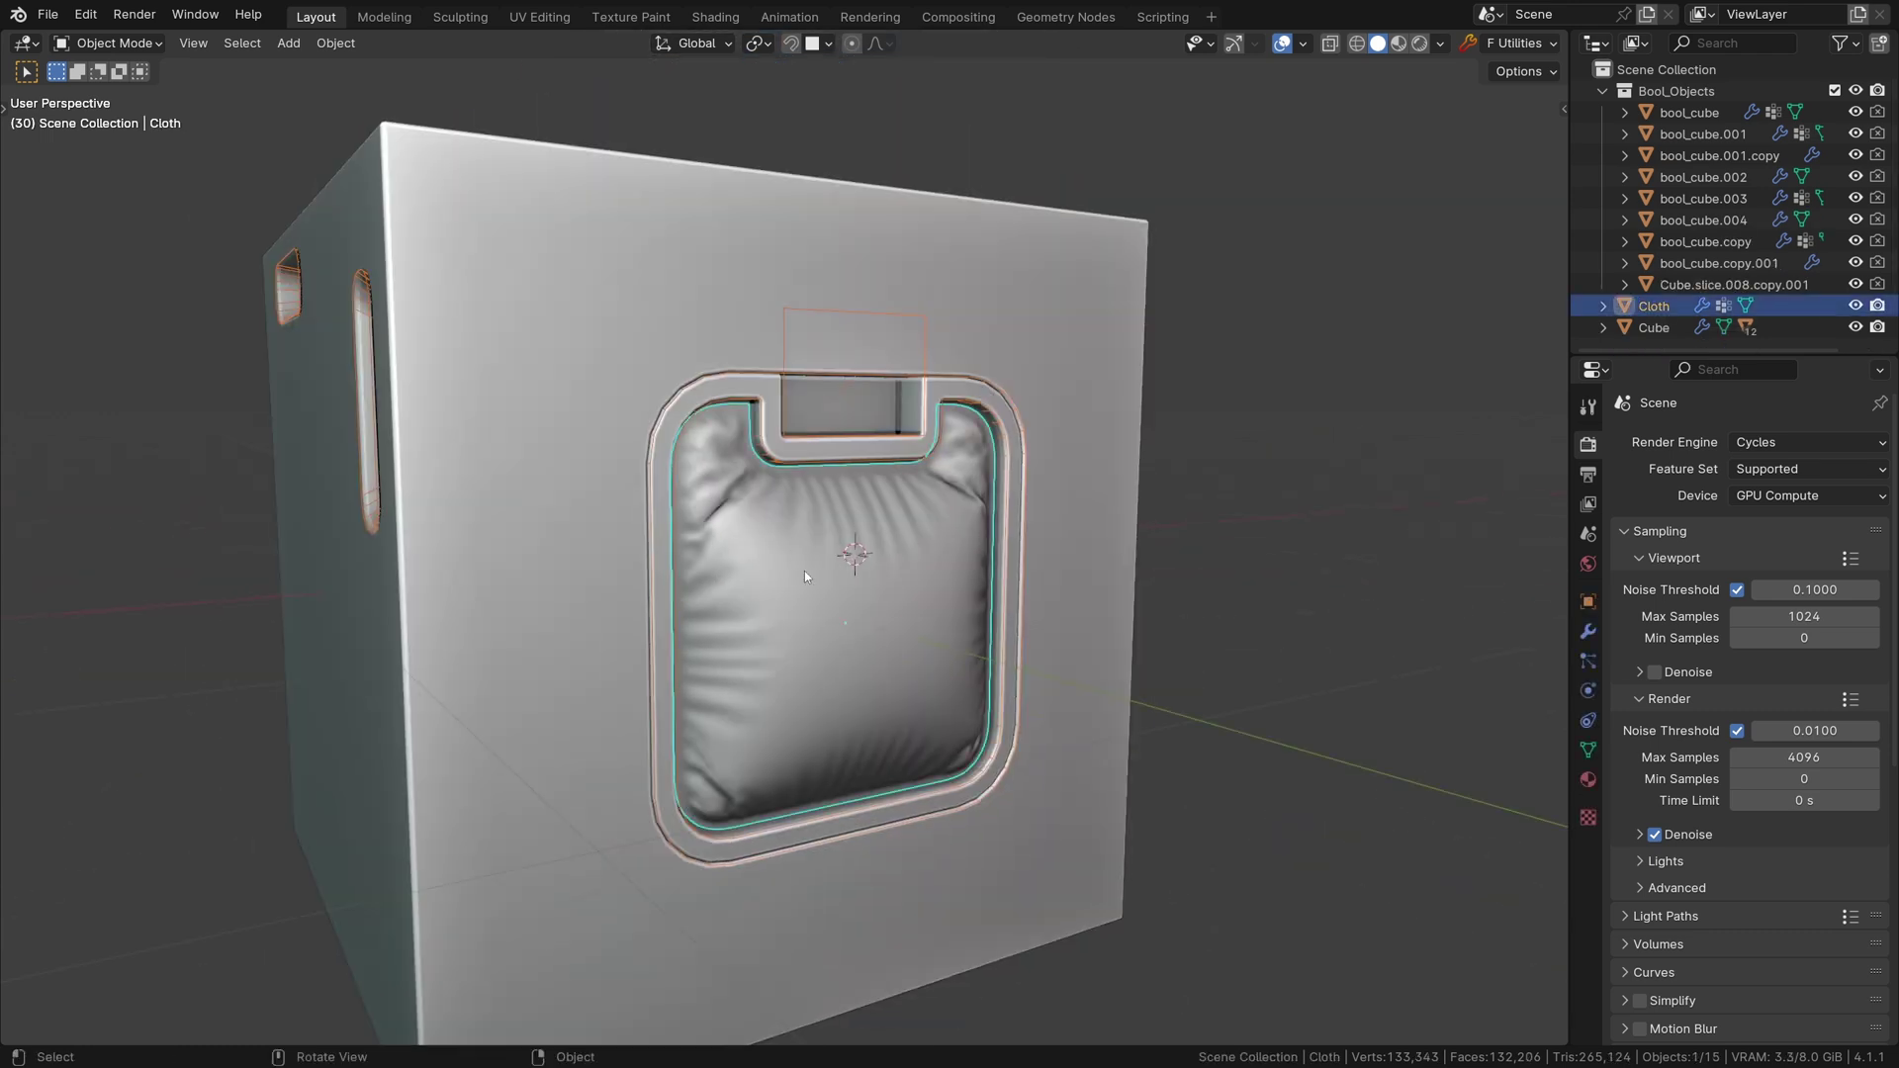
# - Parent the cloth cushion to bool_cube.003 using Ctrl+P > Object
pyautogui.keyDown('shift'); pyautogui.click(826, 365); pyautogui.keyUp('shift')
pyautogui.moveTo(826, 365); pyautogui.dragTo(713, 401, button='middle')
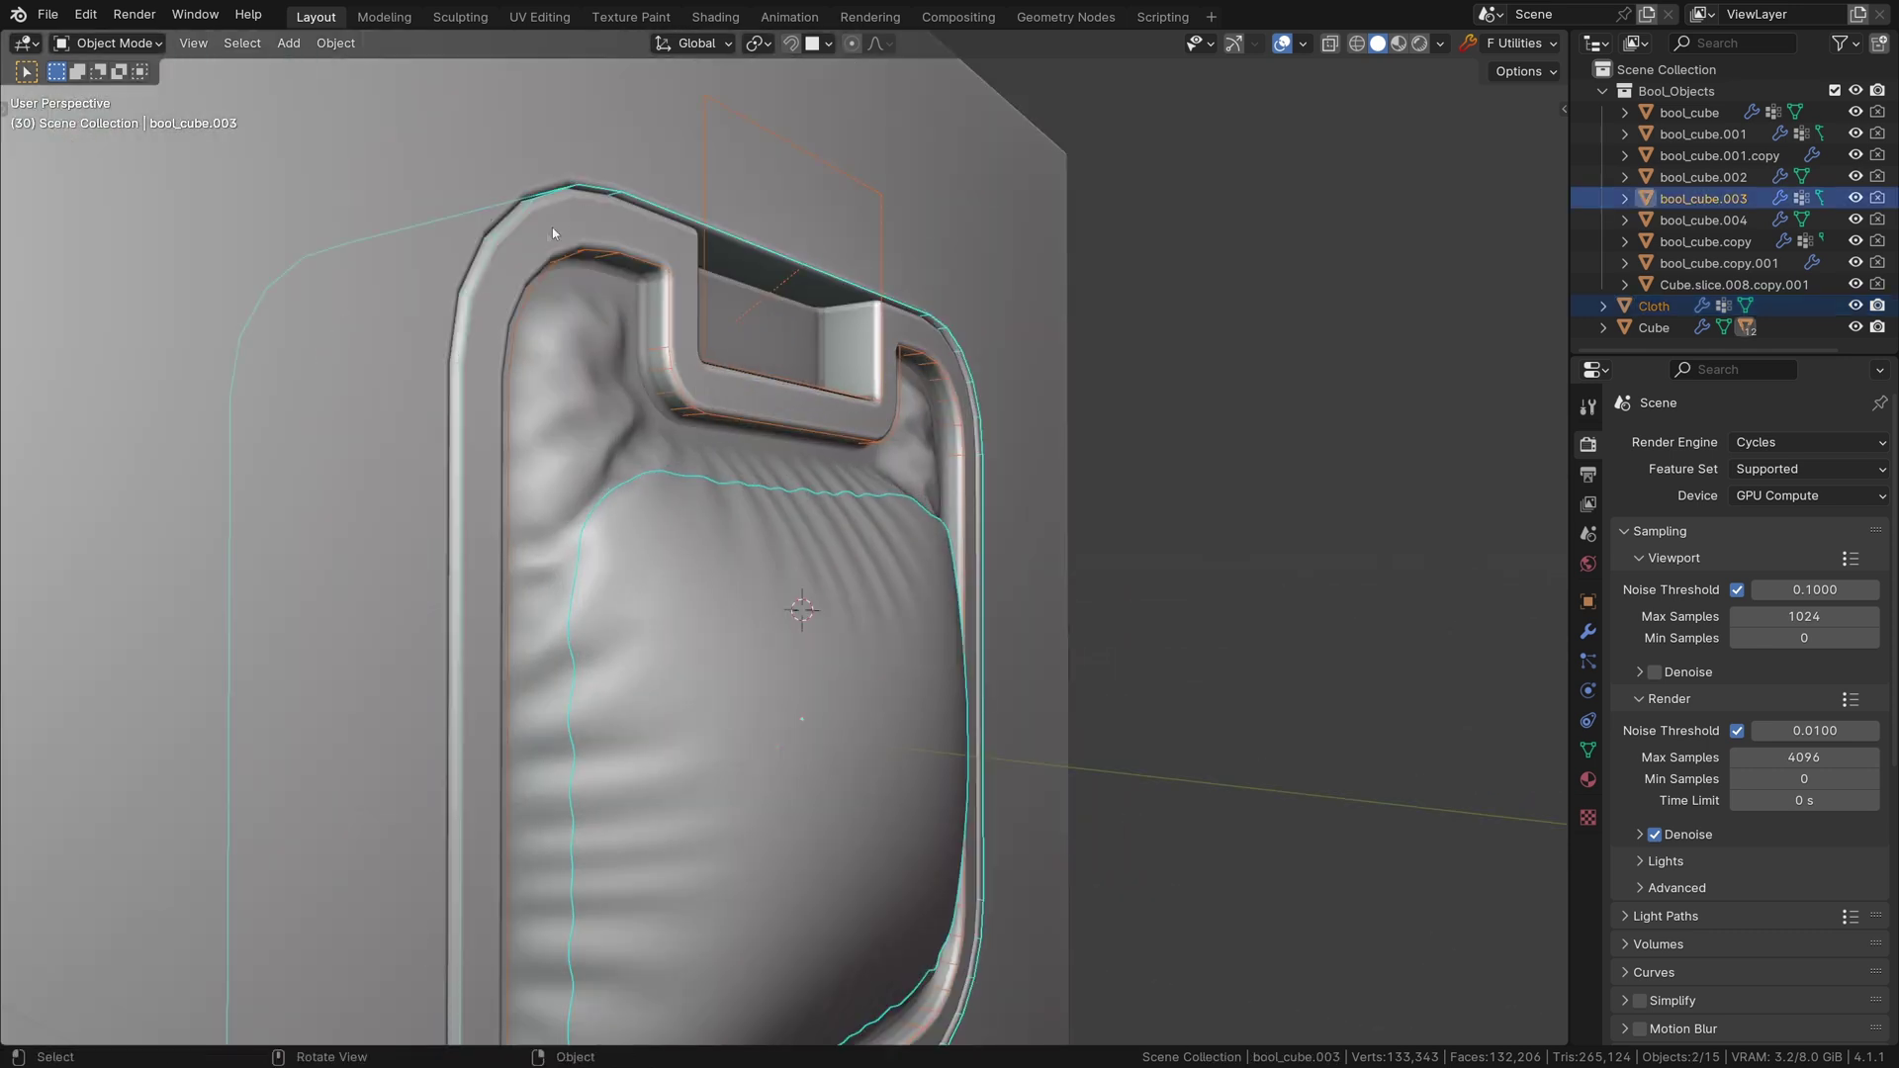
pyautogui.scroll(-2, 726, 535)
pyautogui.hotkey('ctrl', 'p')
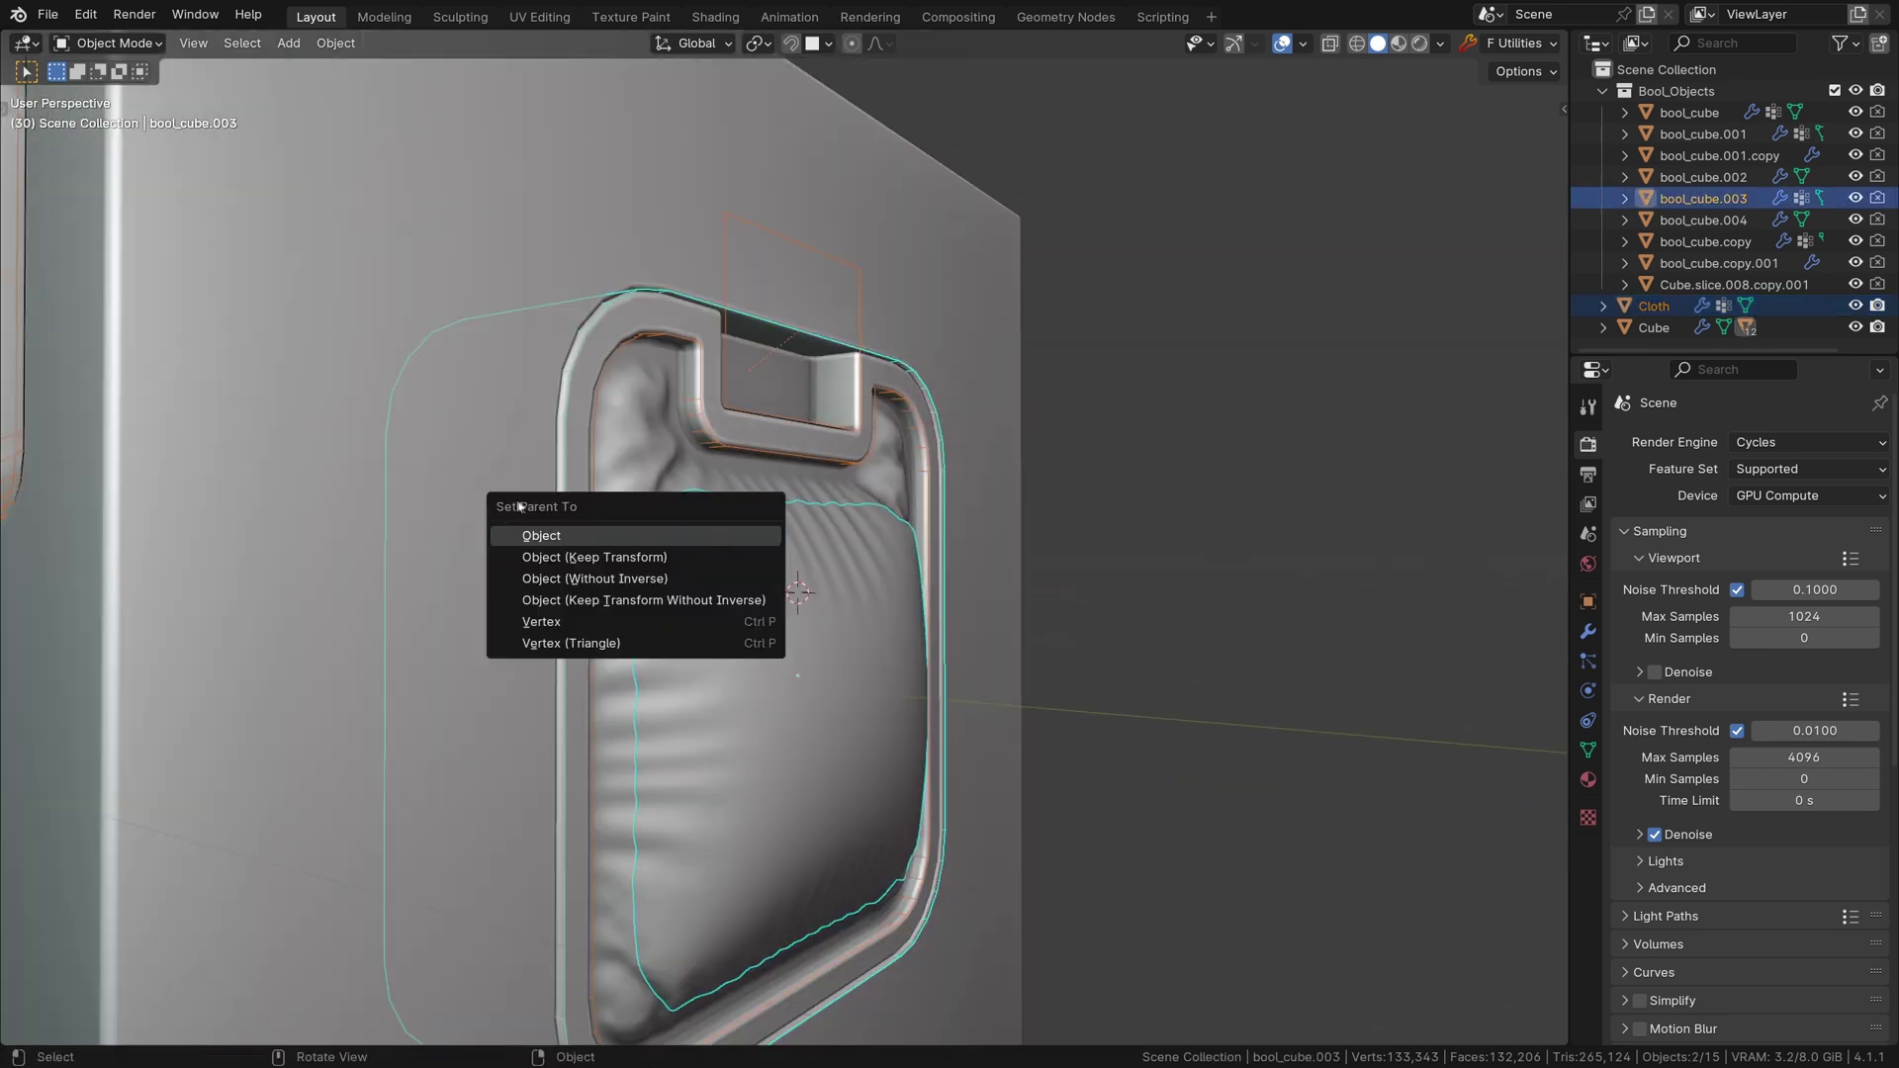
pyautogui.click(556, 537)
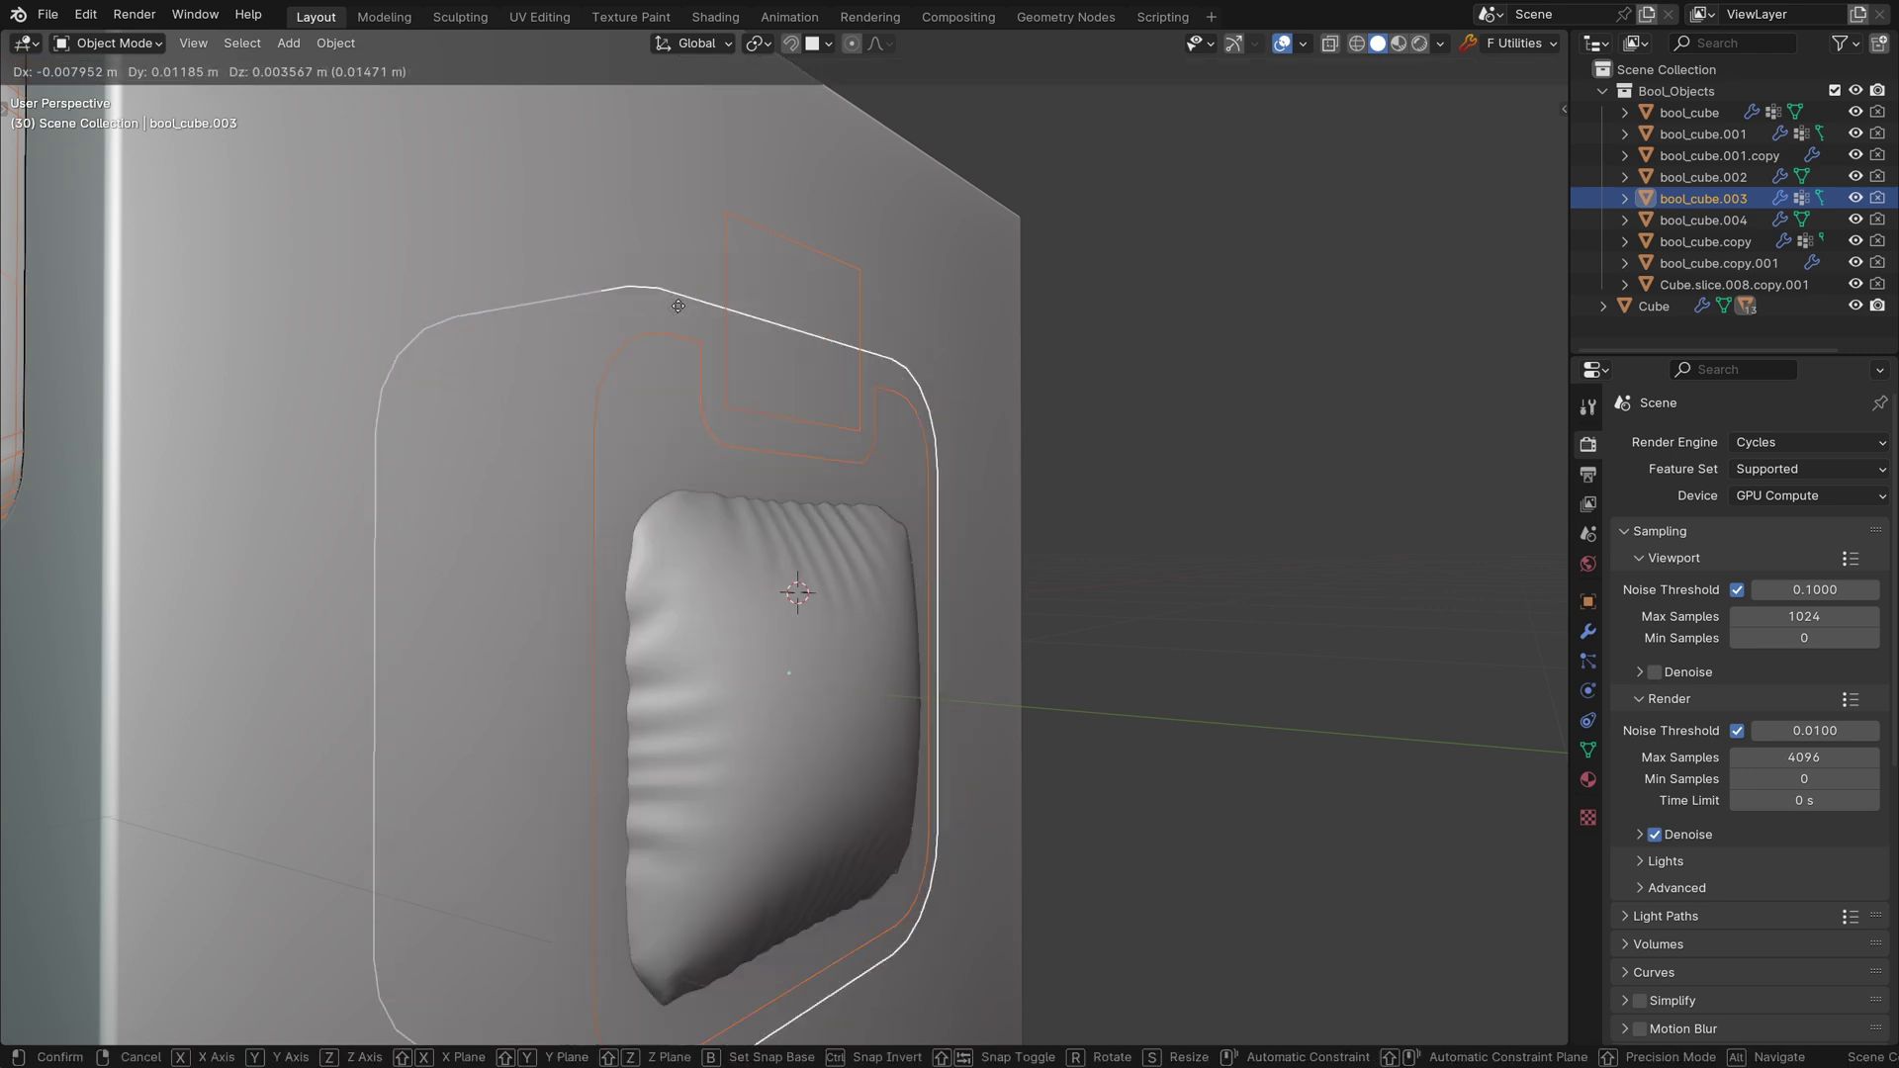
pyautogui.scroll(-5, 874, 432)
pyautogui.scroll(3, 787, 507)
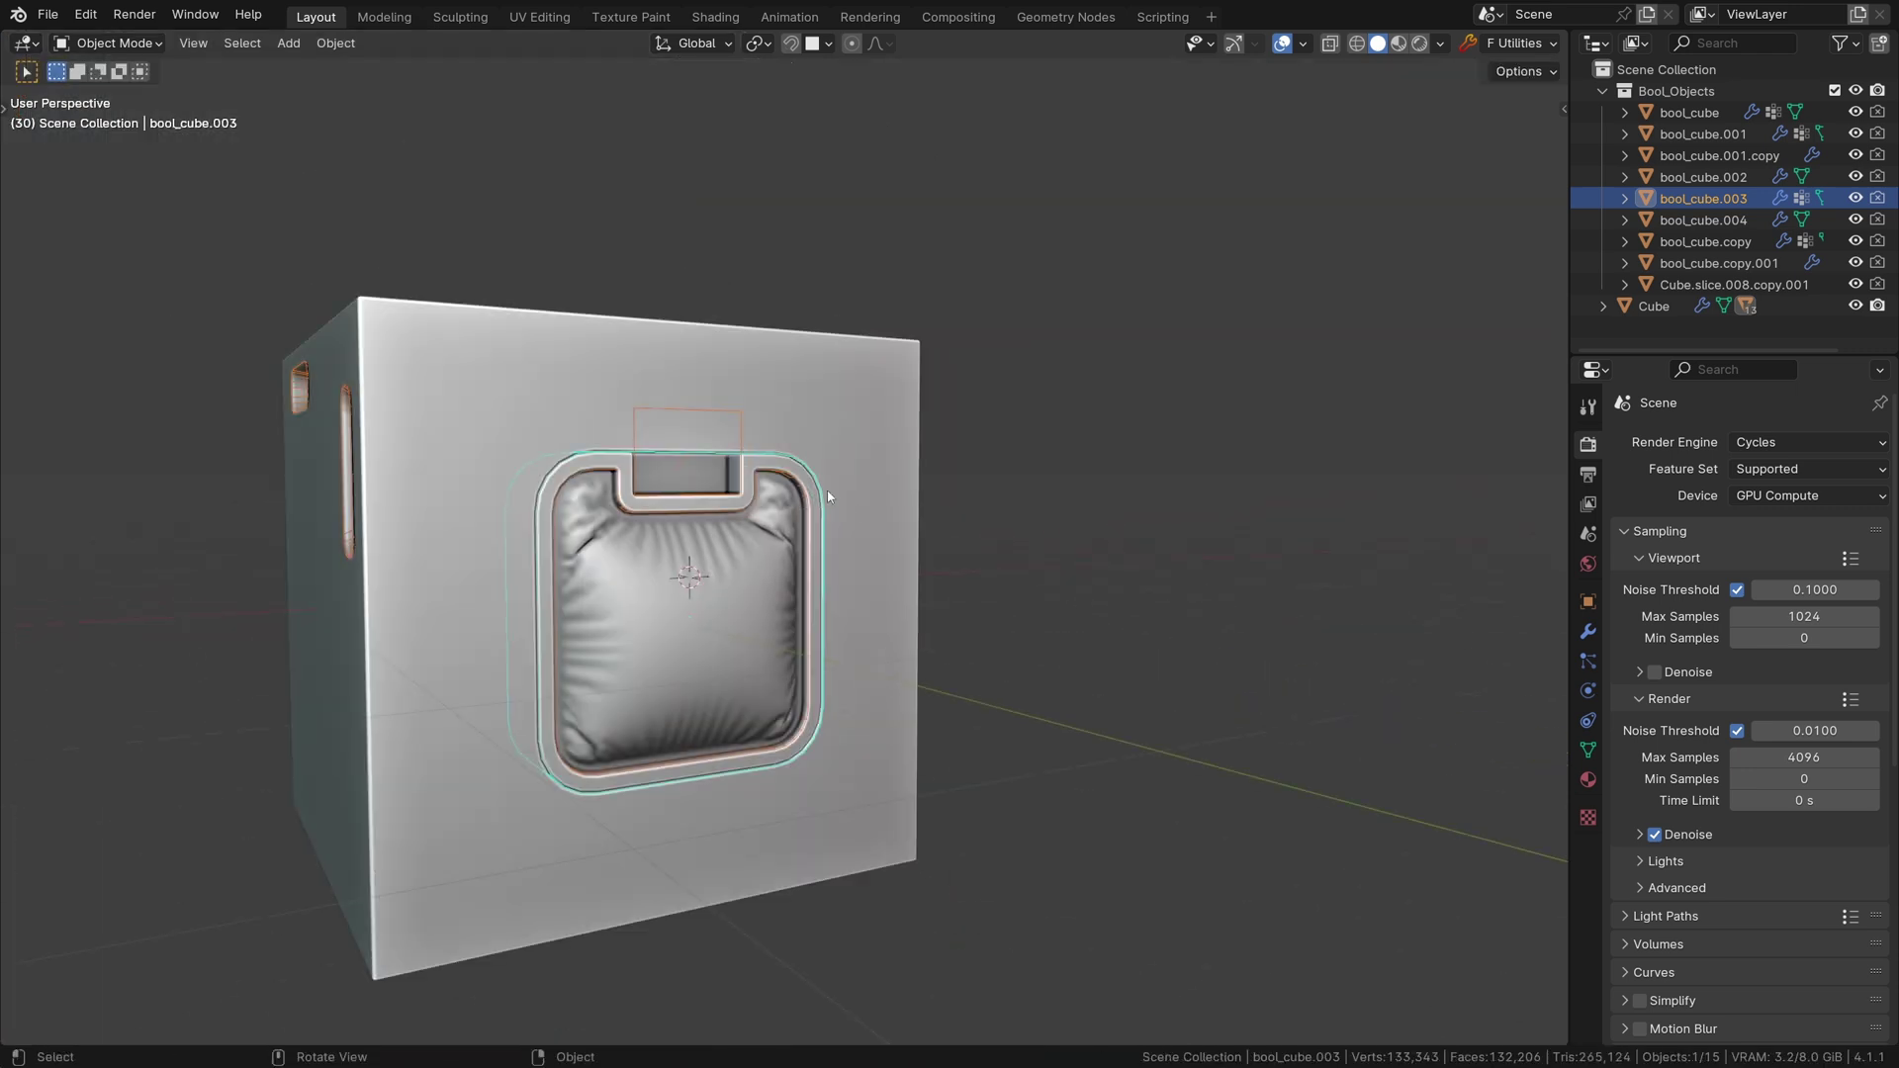
# - Place a duplicate of the cushioned, notched panel onto the cube's top face
pyautogui.press('q')
pyautogui.click(787, 512)
pyautogui.moveTo(787, 511); pyautogui.dragTo(709, 616, button='middle')
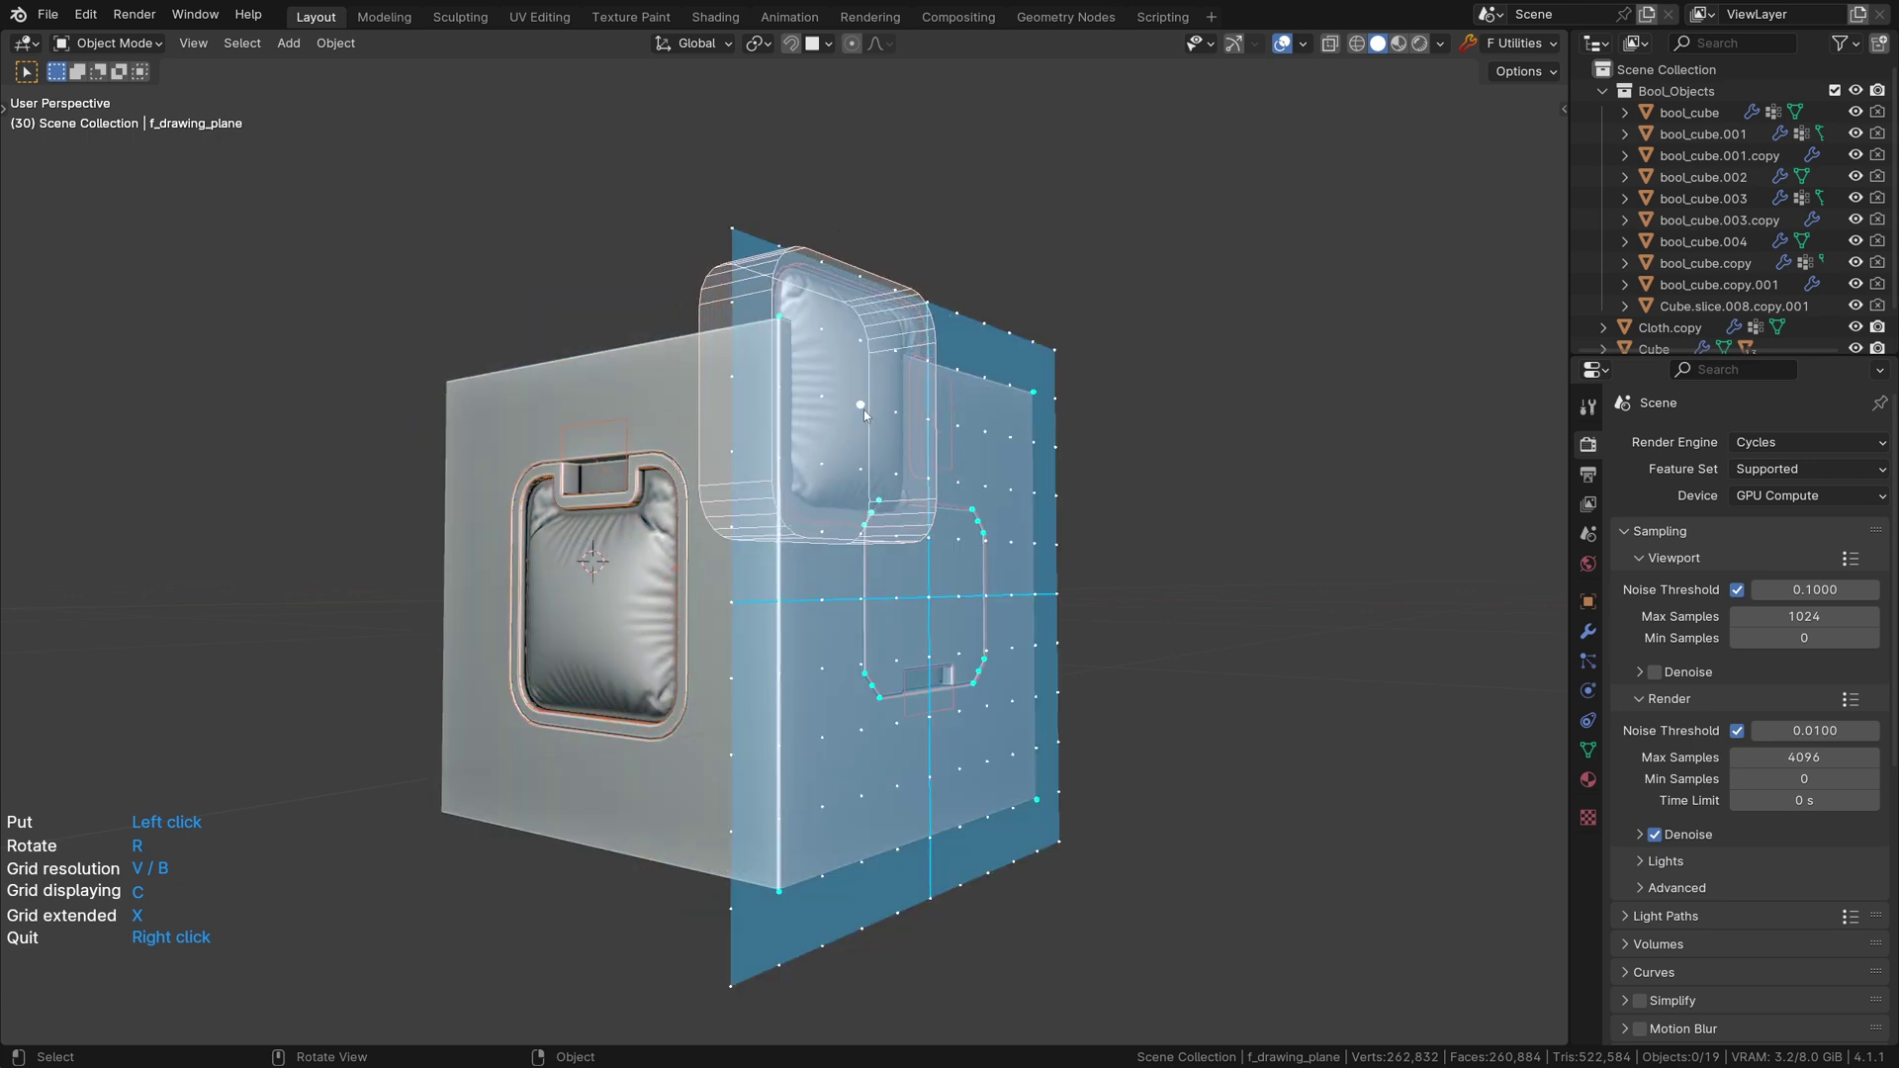
pyautogui.moveTo(864, 410)
pyautogui.mouseDown(button='middle')
pyautogui.moveTo(884, 573)
pyautogui.moveTo(1136, 774)
pyautogui.moveTo(1216, 595)
pyautogui.mouseUp(button='middle')
pyautogui.click(1294, 432)
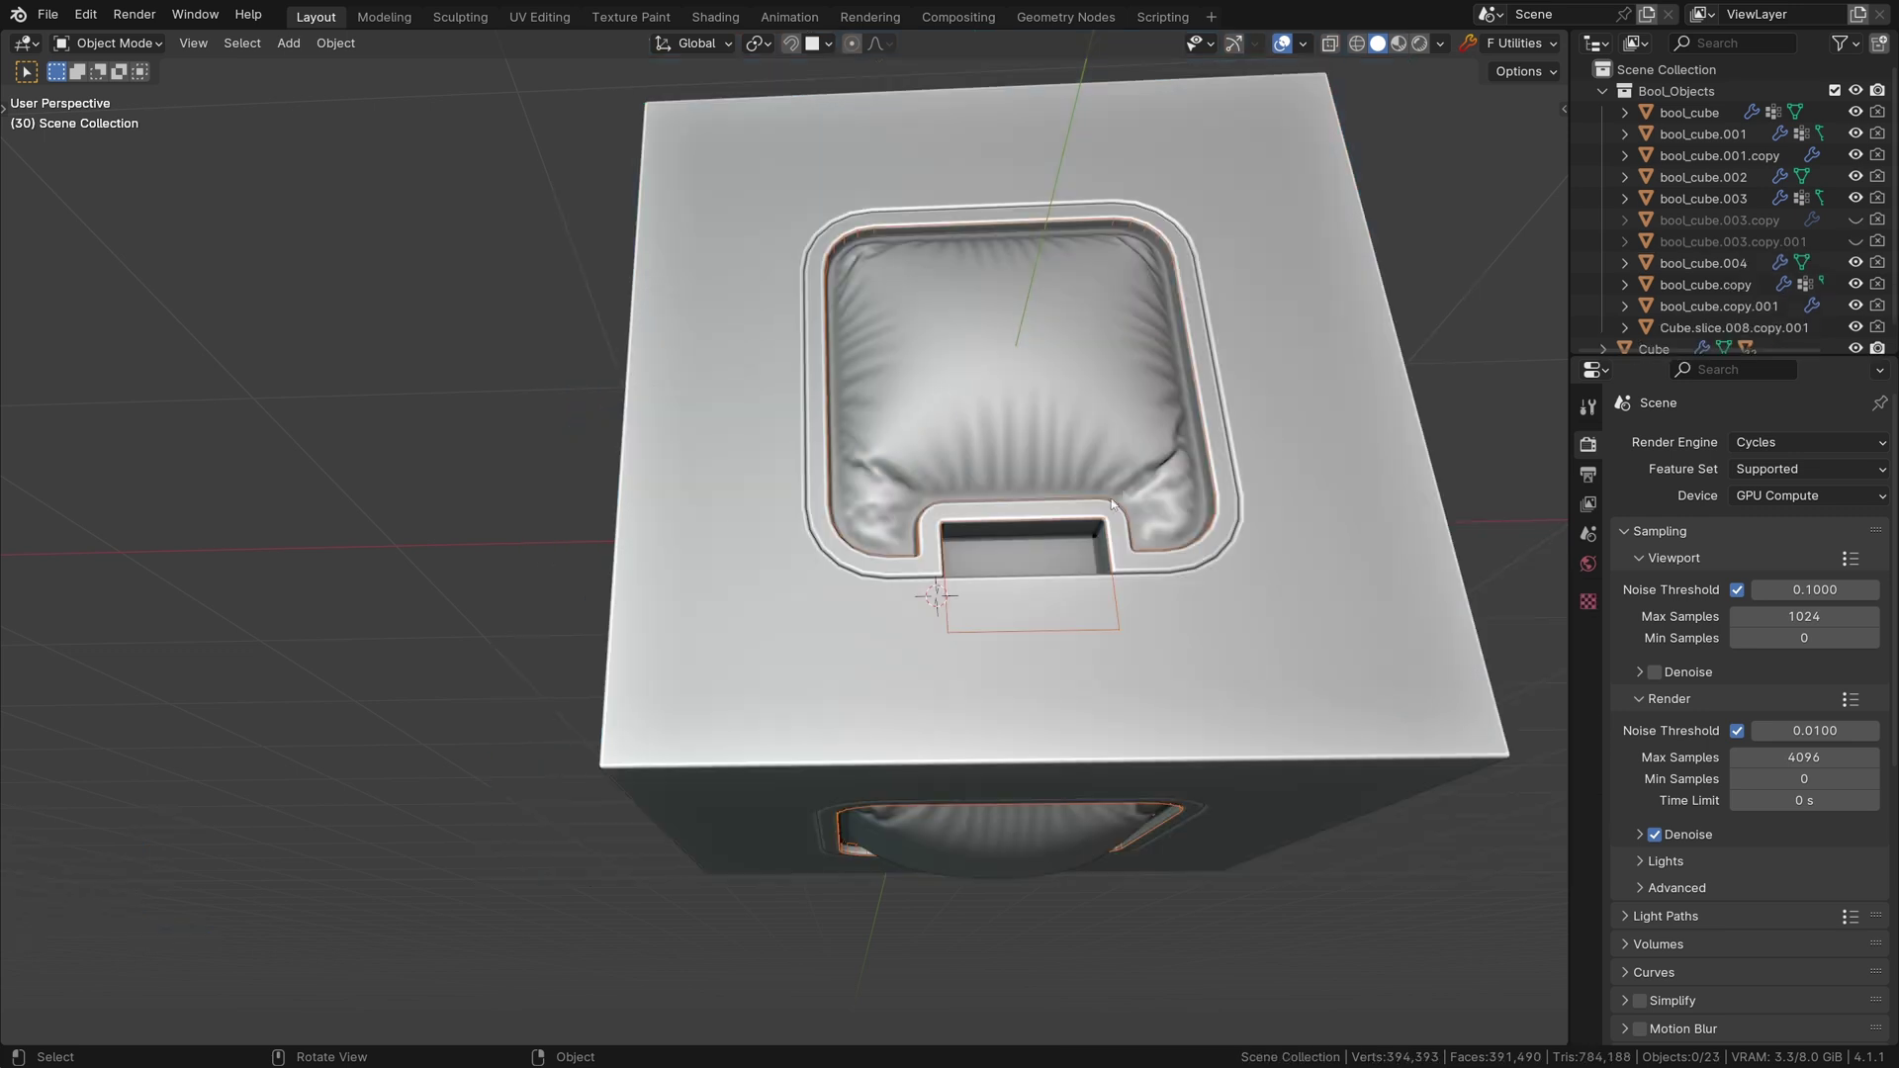